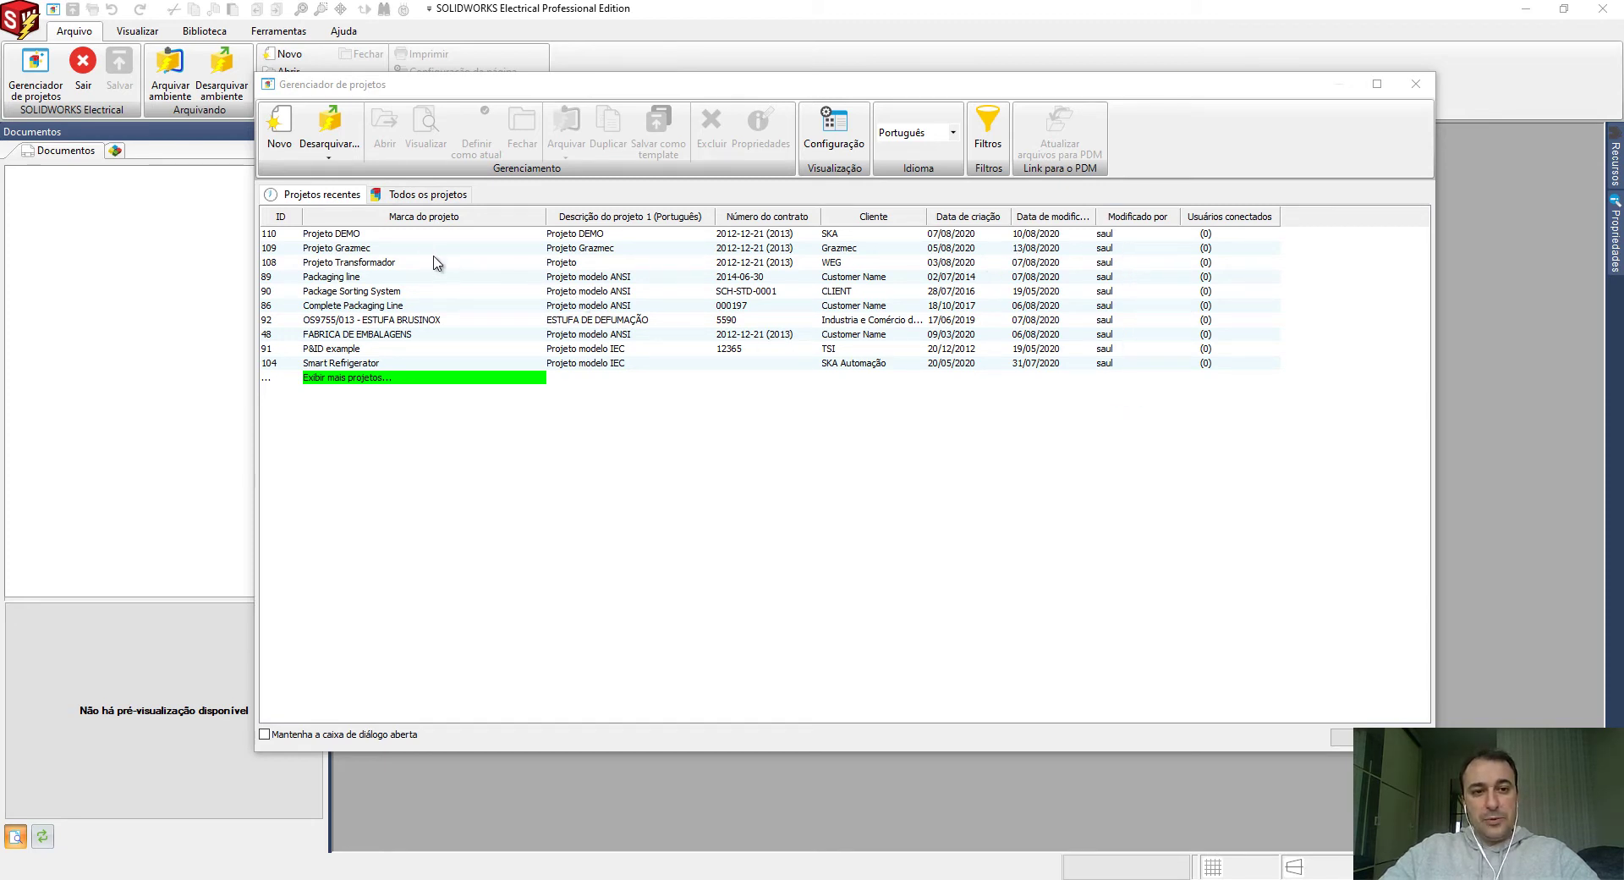
Open the project Projeto DEMO without its last open drawing, and check its entry in the project manager.
{"action": "double_click", "coordinate": [391, 235]}
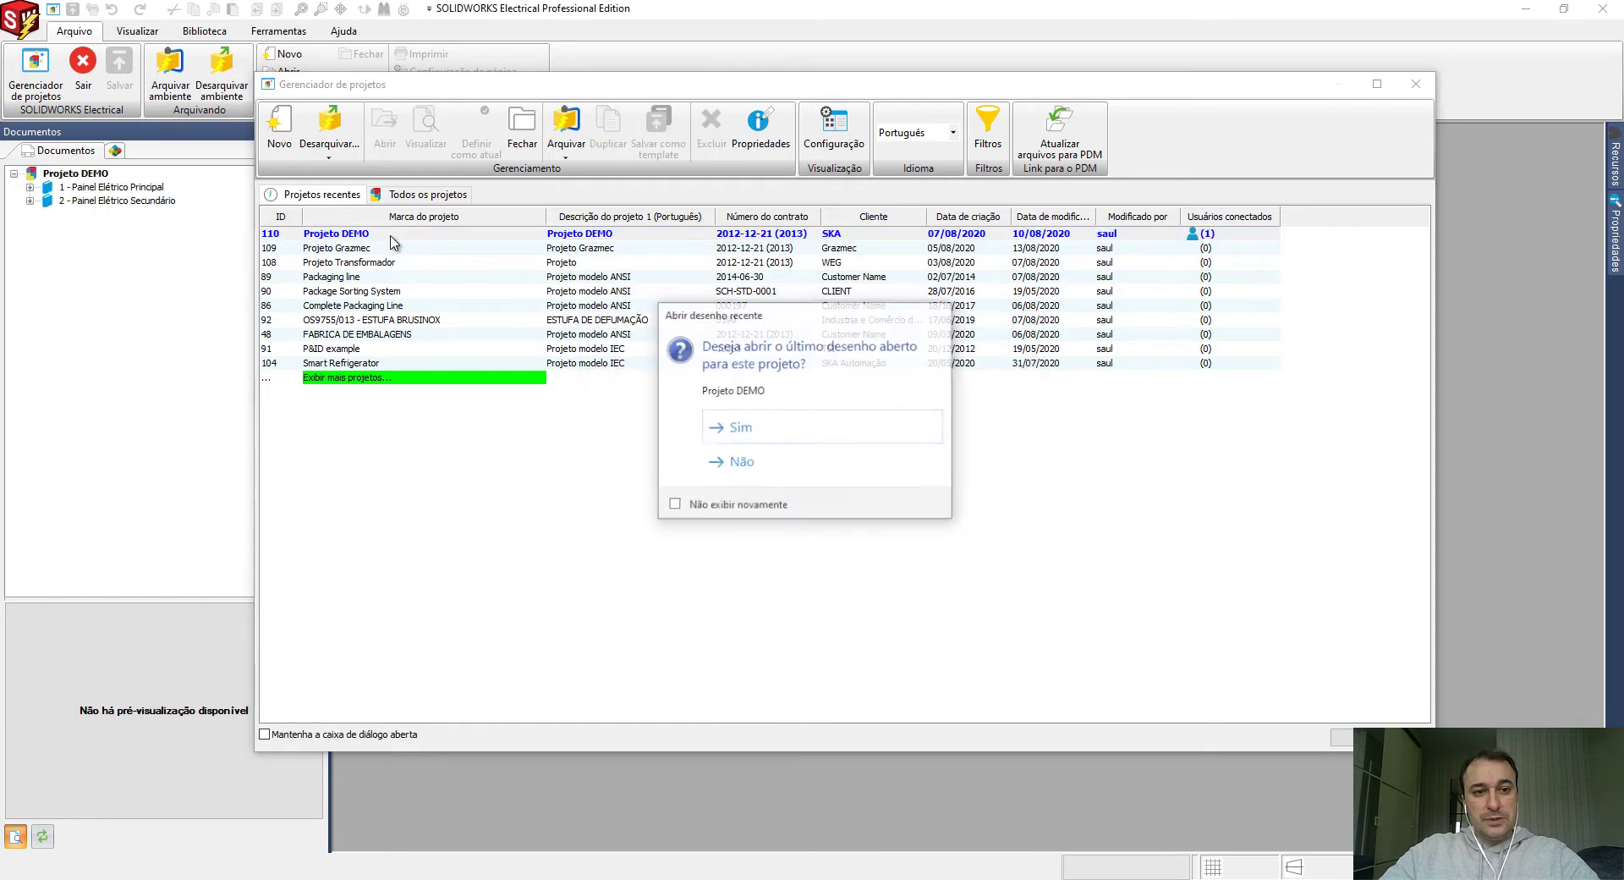
{"action": "left_click", "coordinate": [781, 467]}
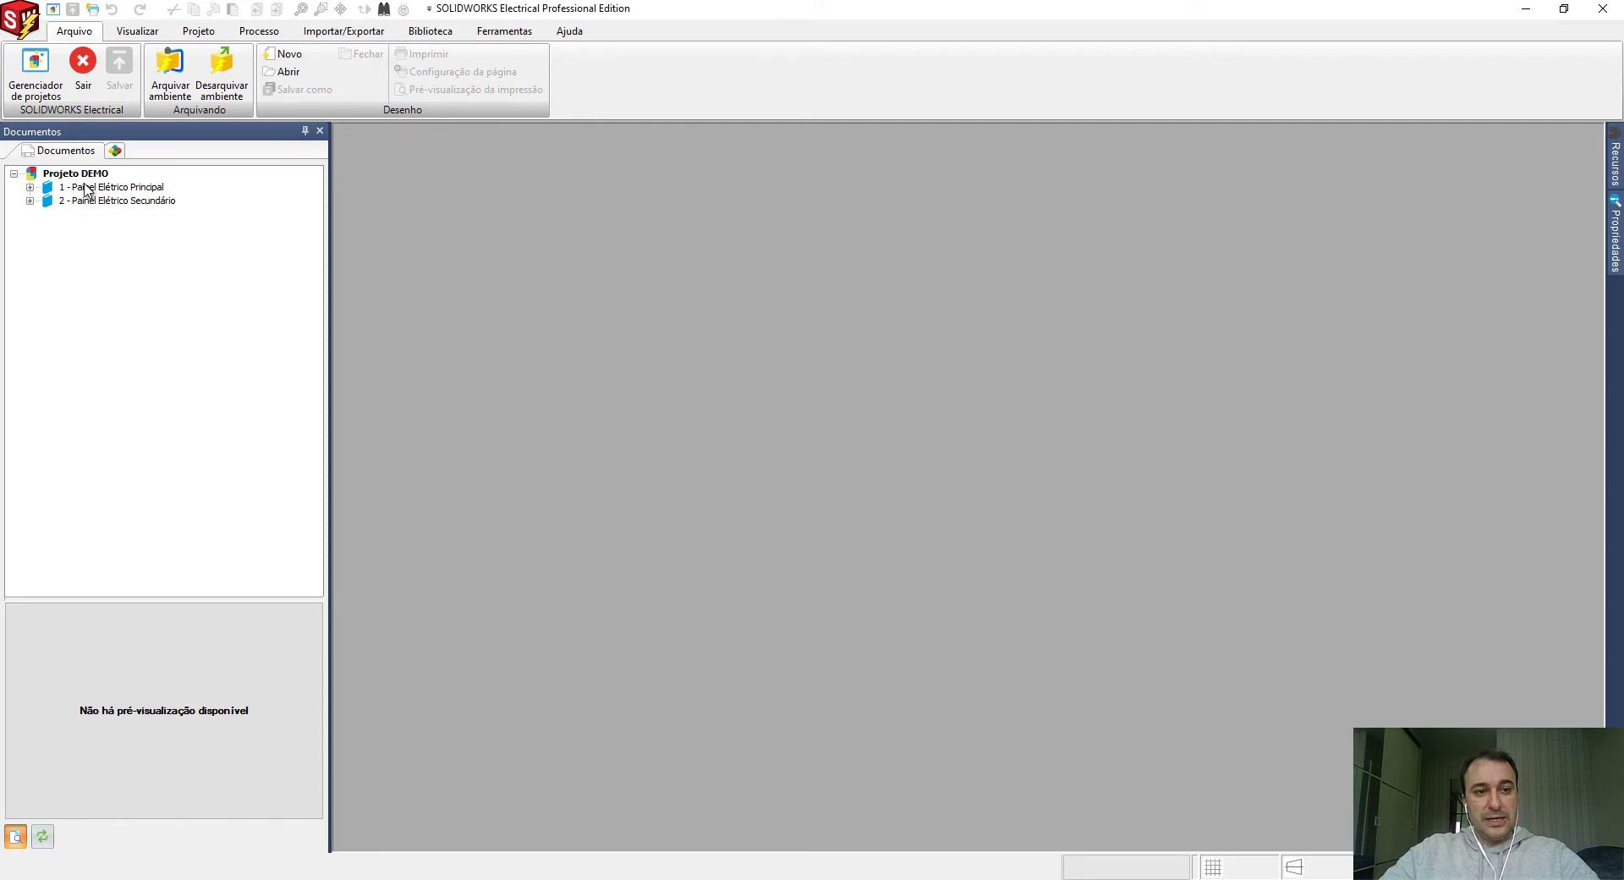
{"action": "left_click", "coordinate": [34, 72]}
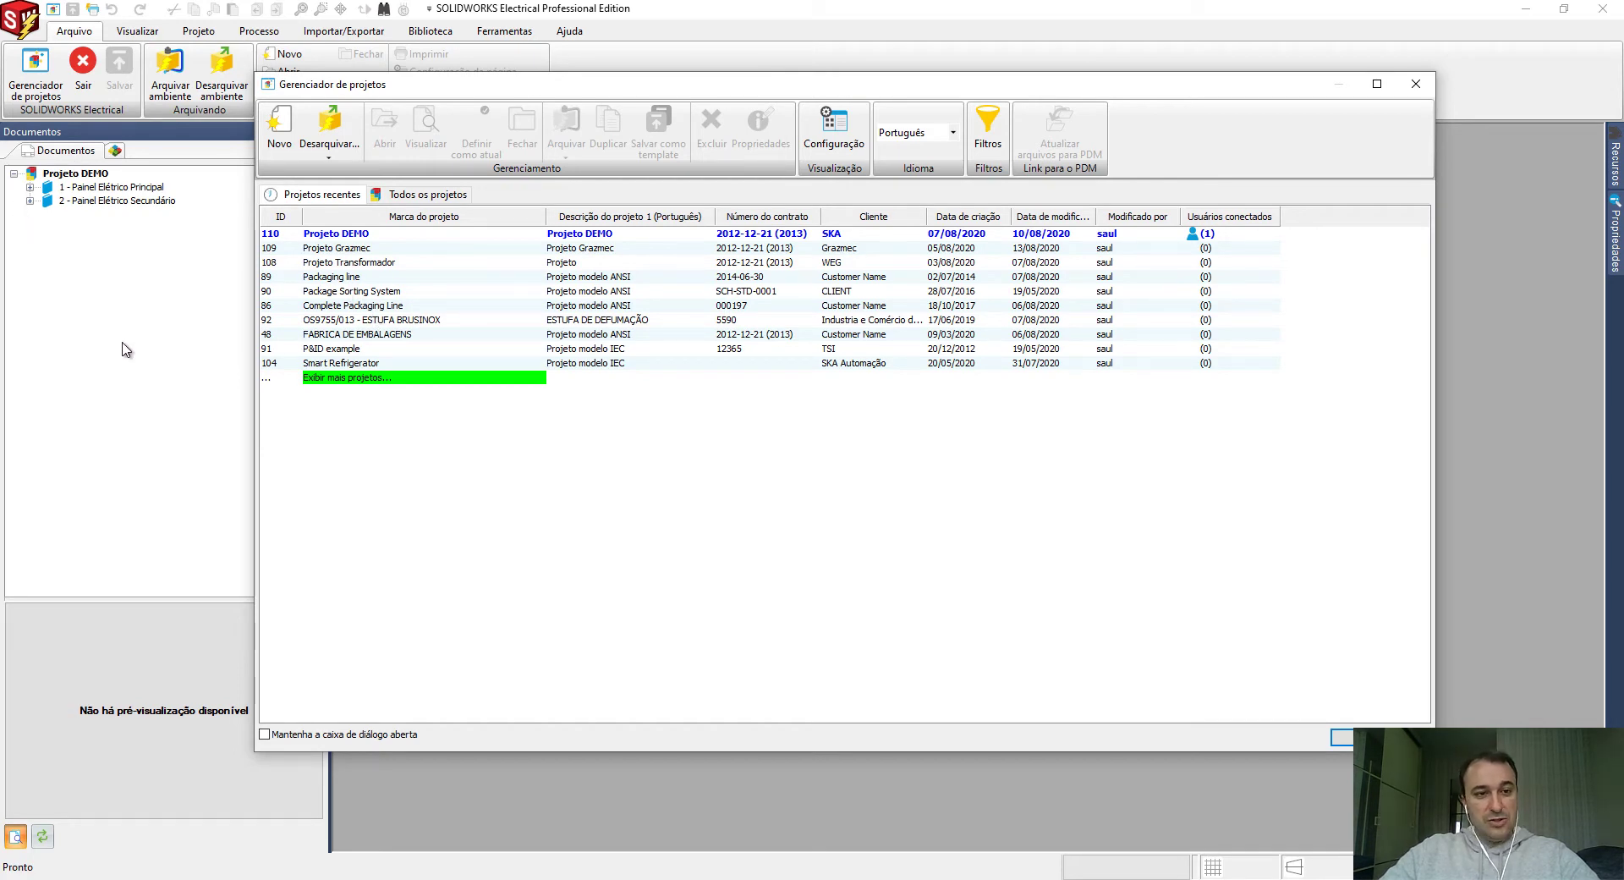
{"action": "key", "text": "Escape"}
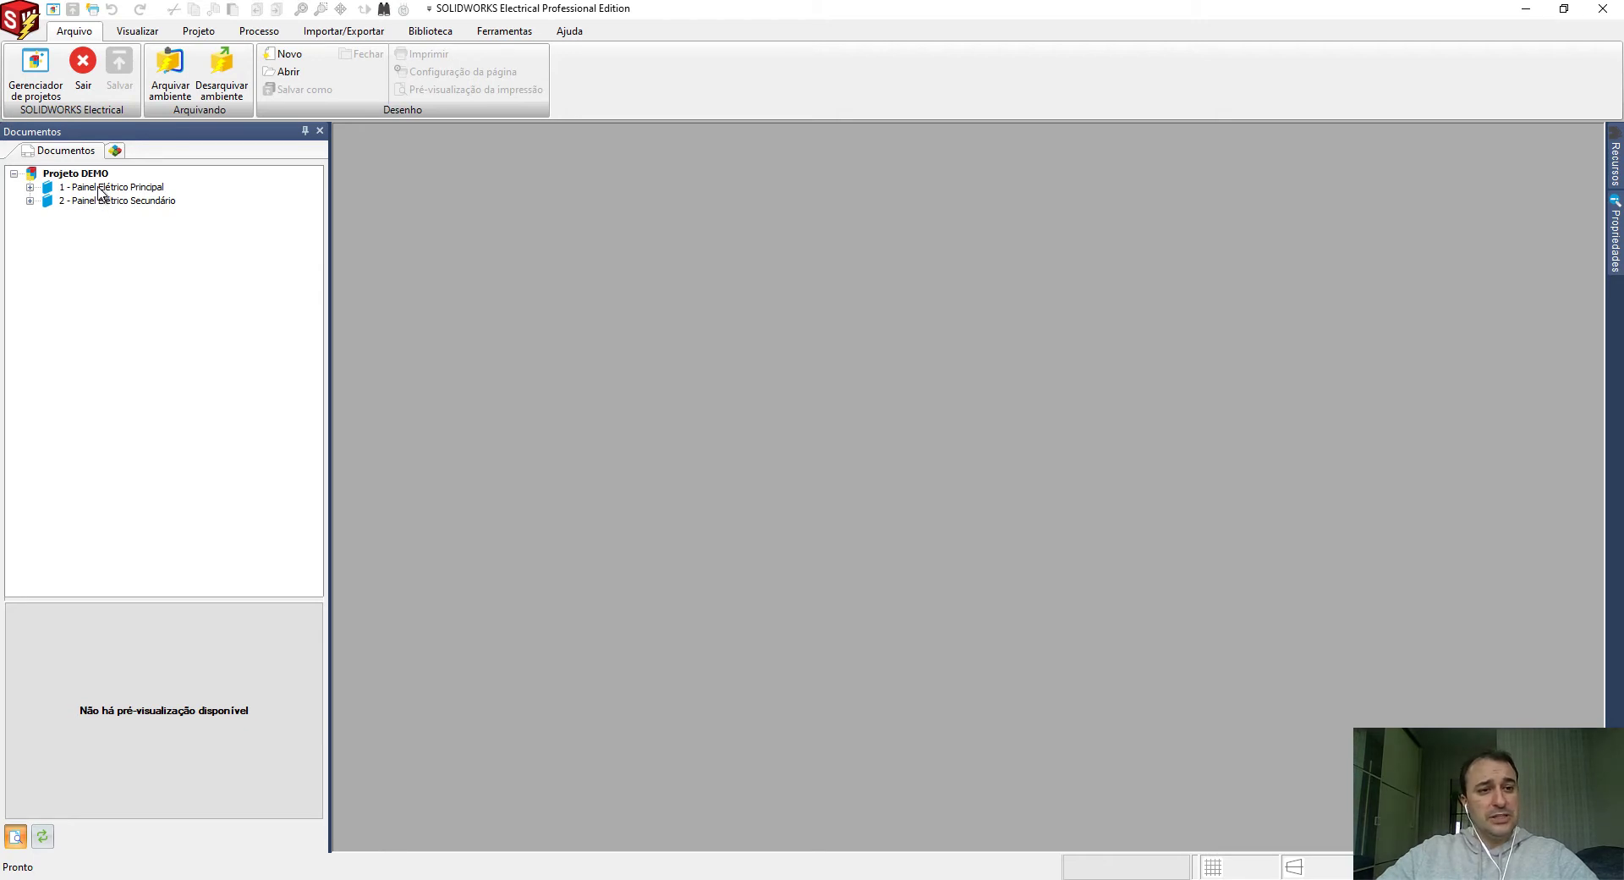
Expand the book 1 - Painel Elétrico Principal and its folders Diagrama Unifilar and Diagrama Multifilar in the project tree.
{"action": "left_click", "coordinate": [101, 189]}
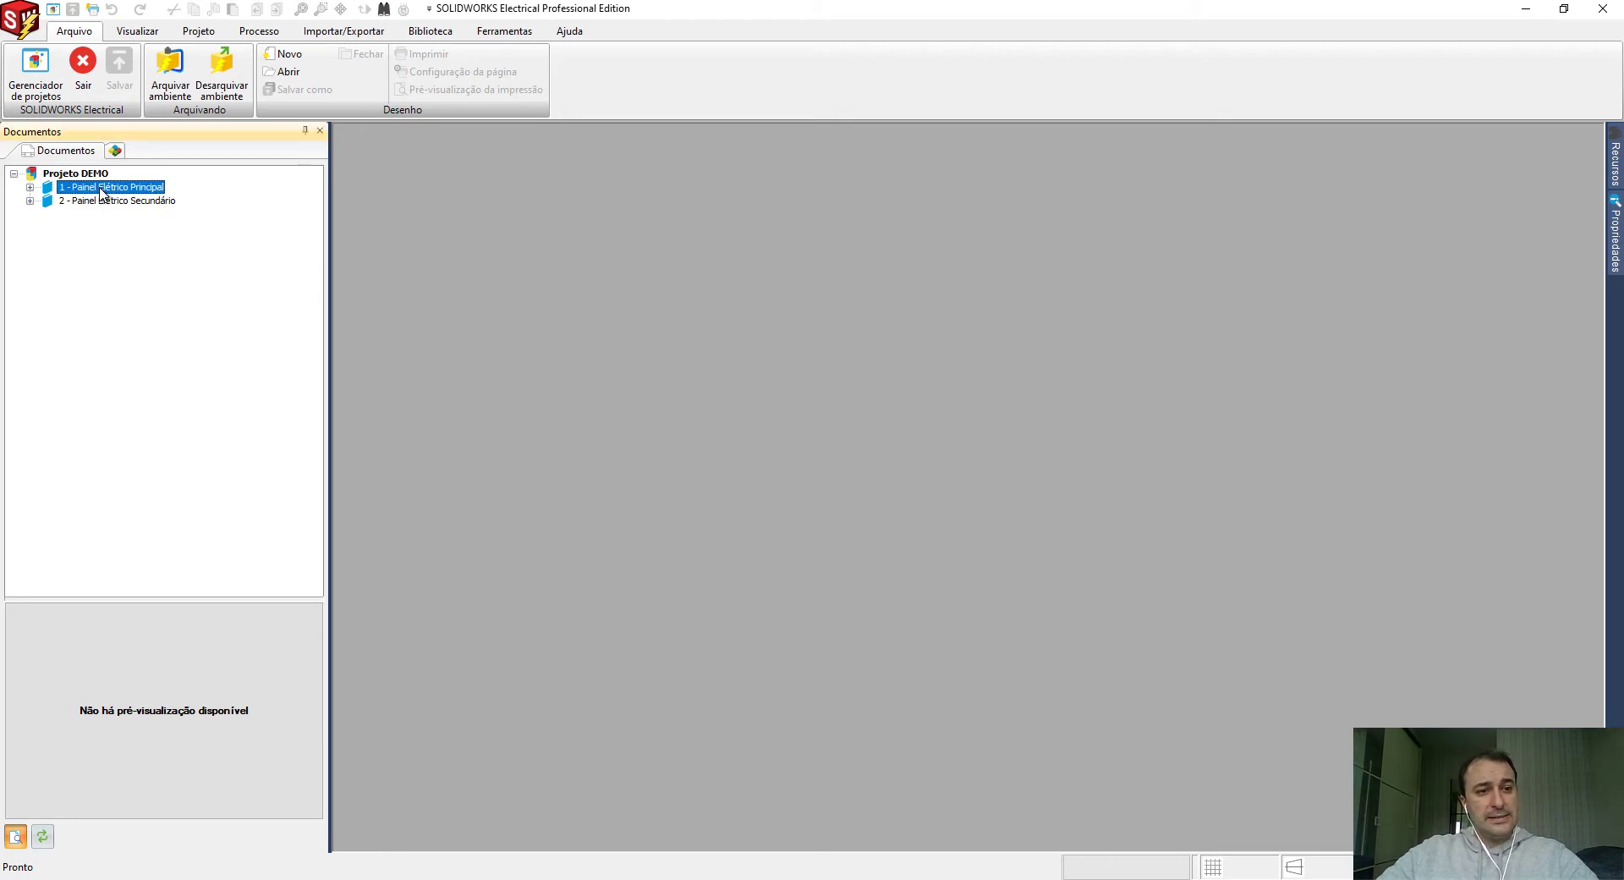
{"action": "left_click", "coordinate": [113, 202]}
{"action": "left_click", "coordinate": [123, 188]}
{"action": "left_click", "coordinate": [123, 201]}
{"action": "left_click", "coordinate": [57, 174]}
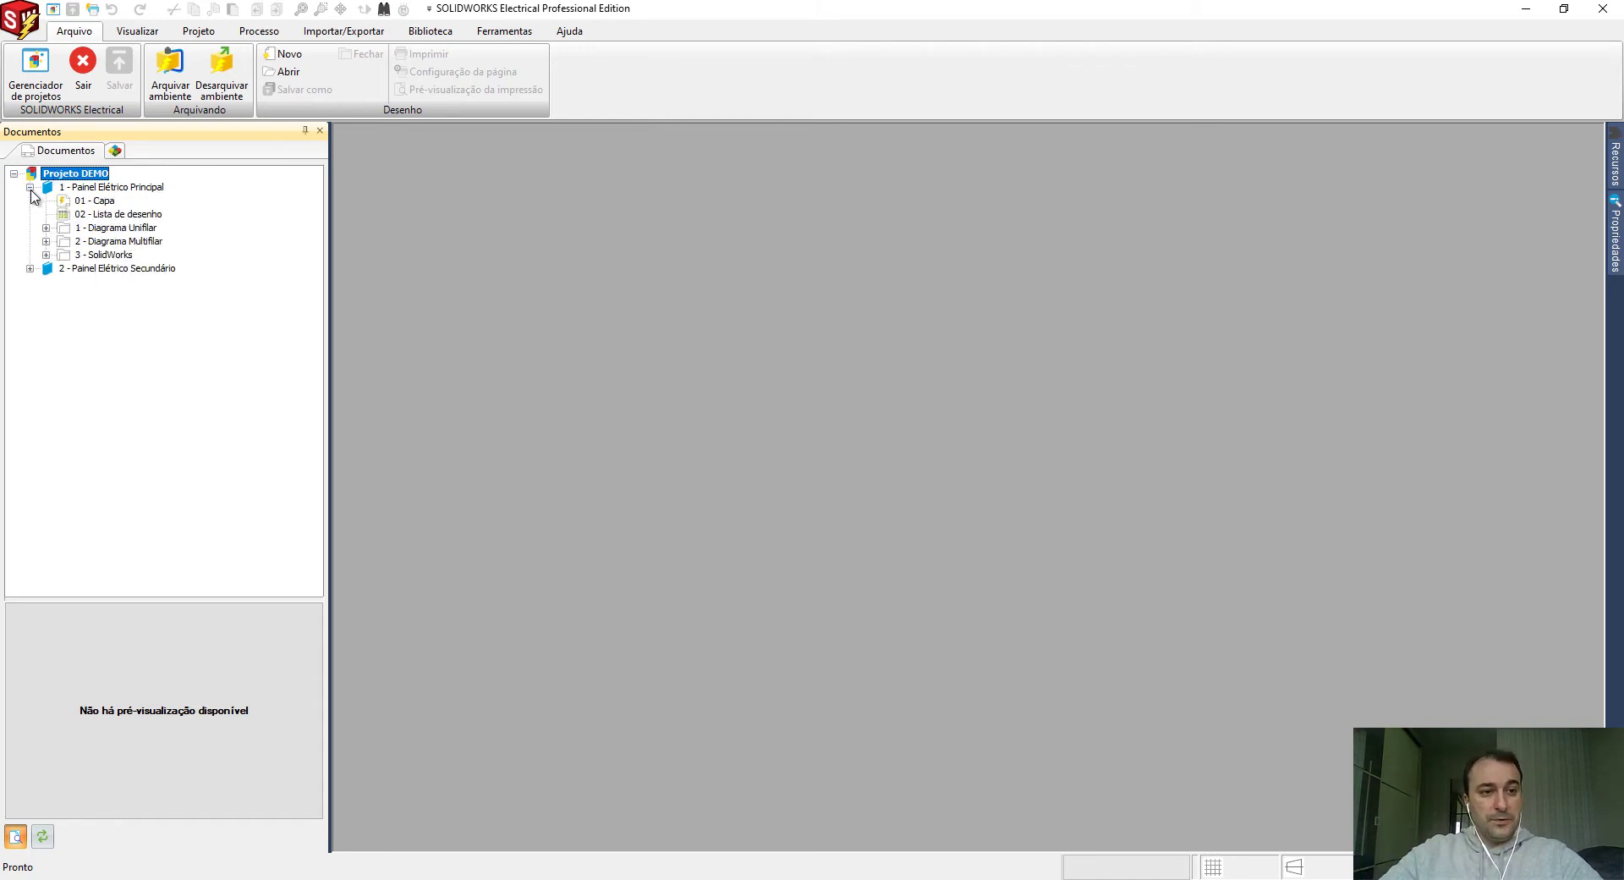
{"action": "left_click", "coordinate": [29, 187]}
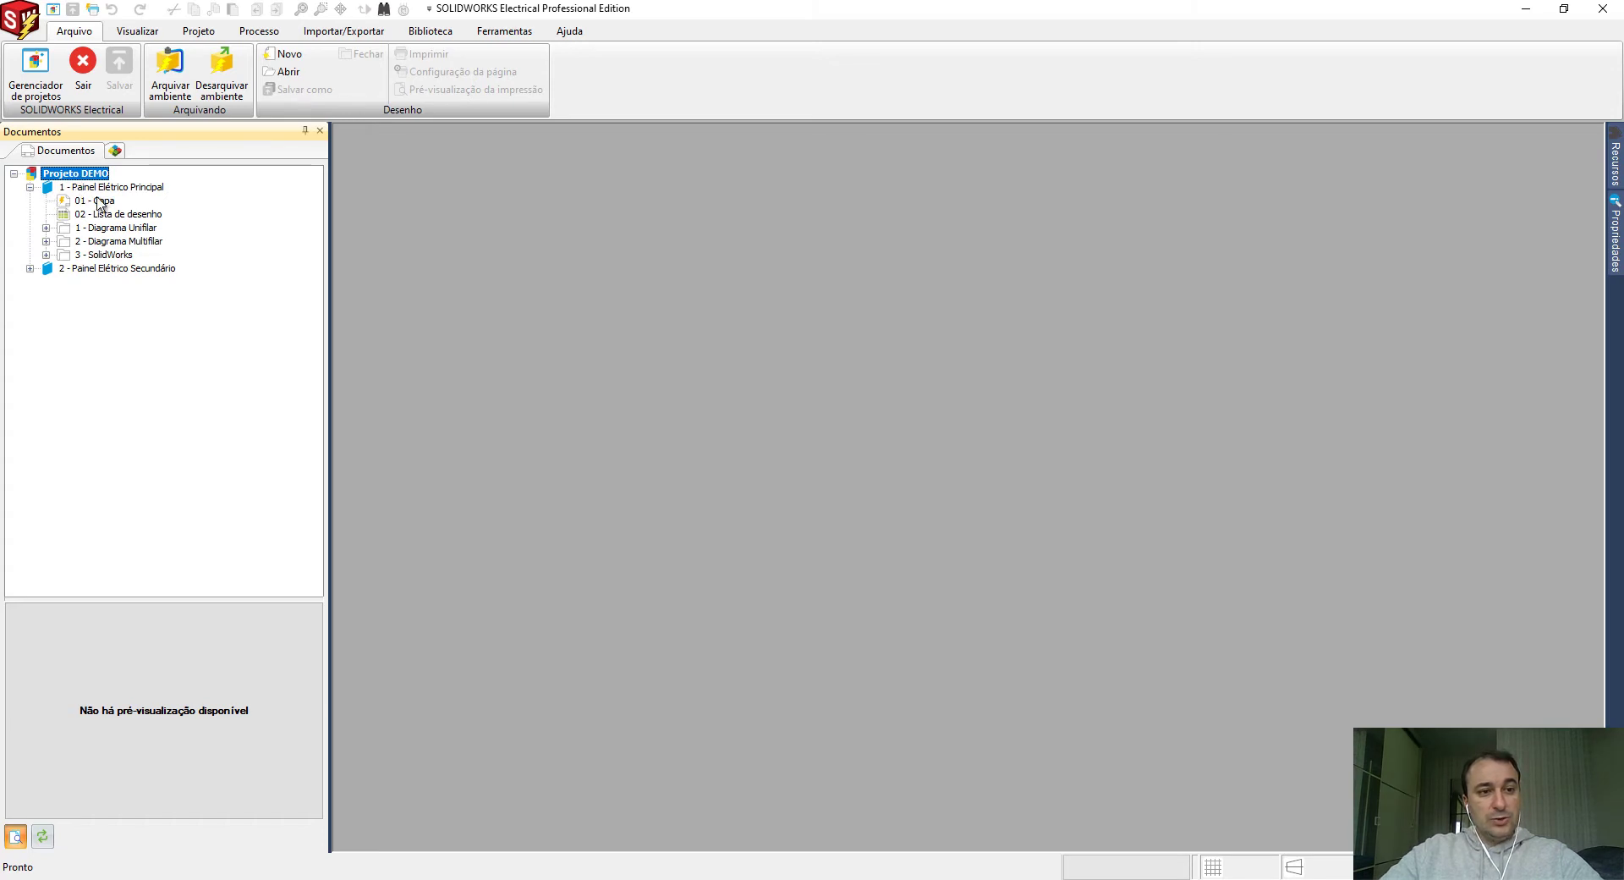
{"action": "left_click", "coordinate": [45, 227]}
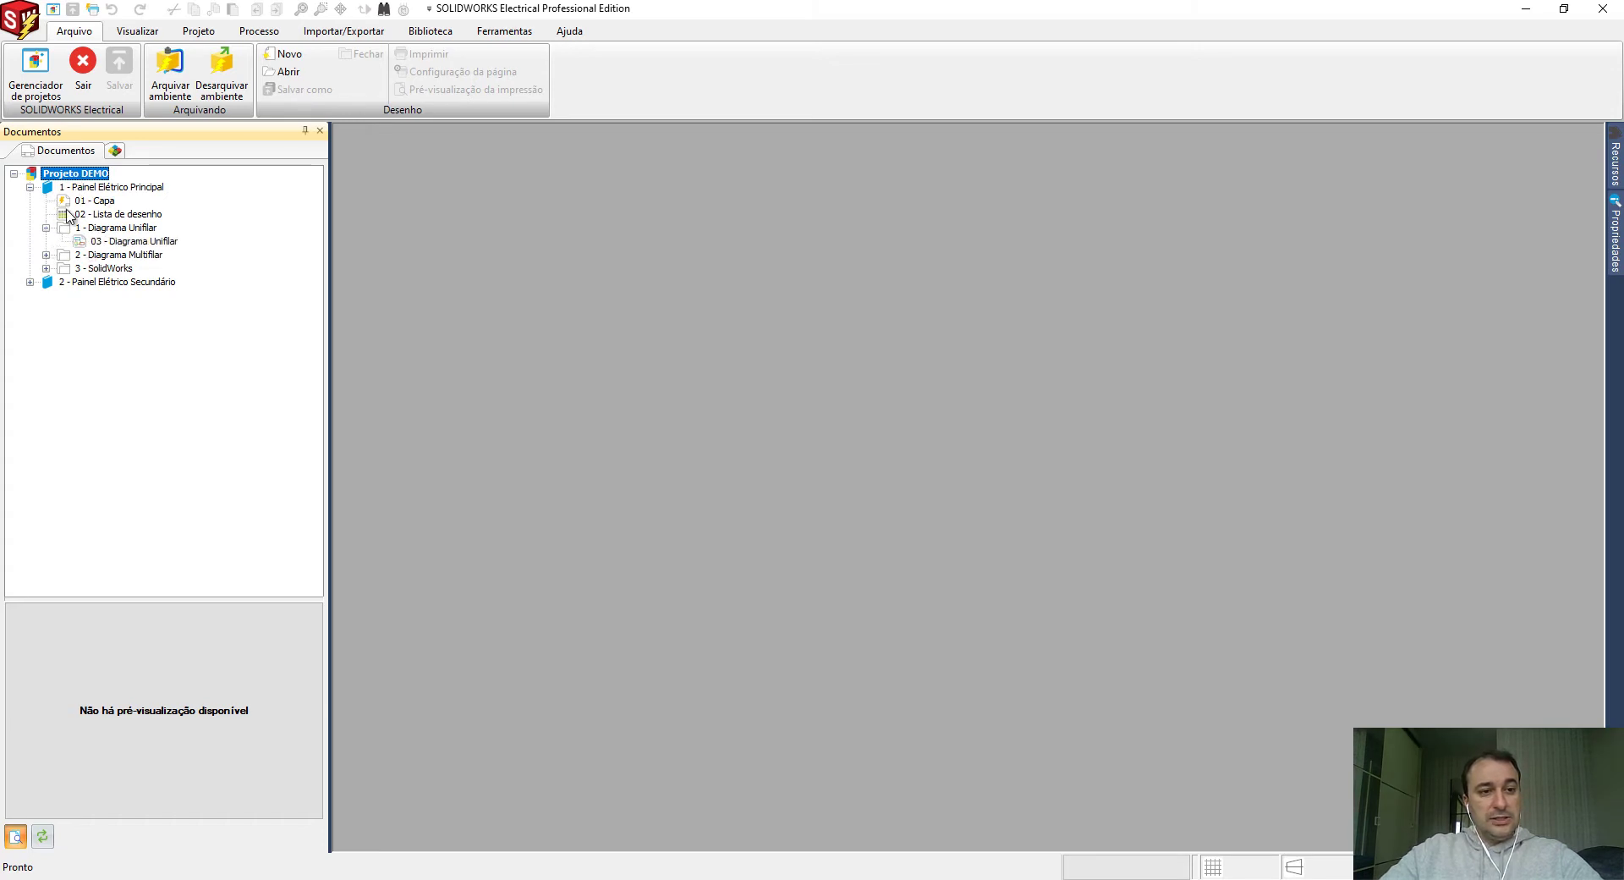
{"action": "left_click", "coordinate": [45, 254]}
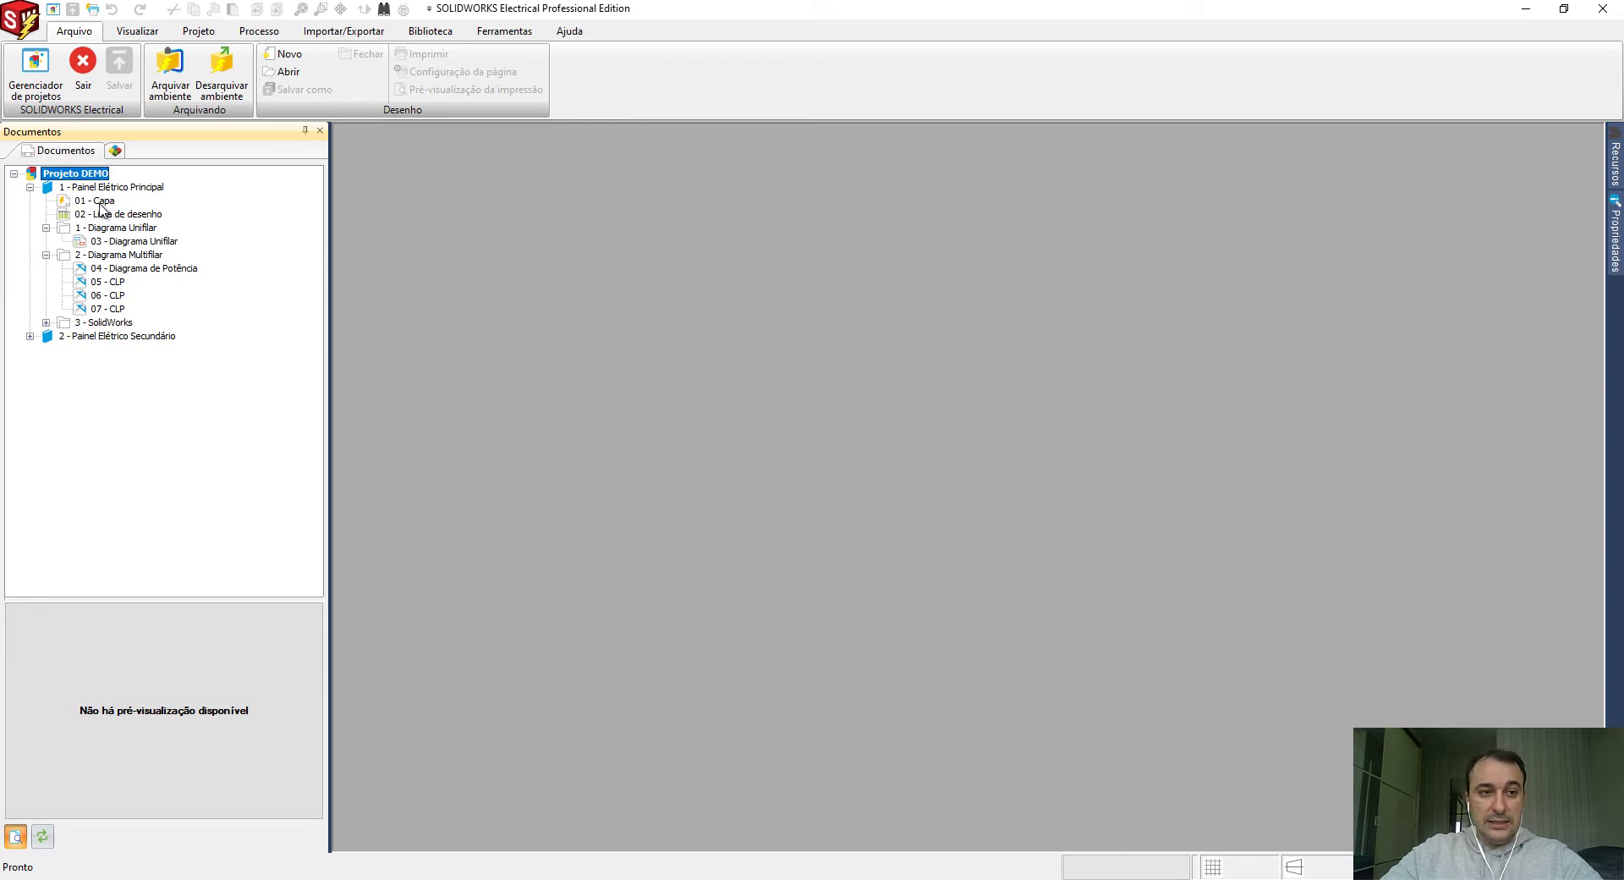
Review the properties of the book 1 - Painel Elétrico Principal, including its location, function and description, without changing them.
{"action": "right_click", "coordinate": [50, 193]}
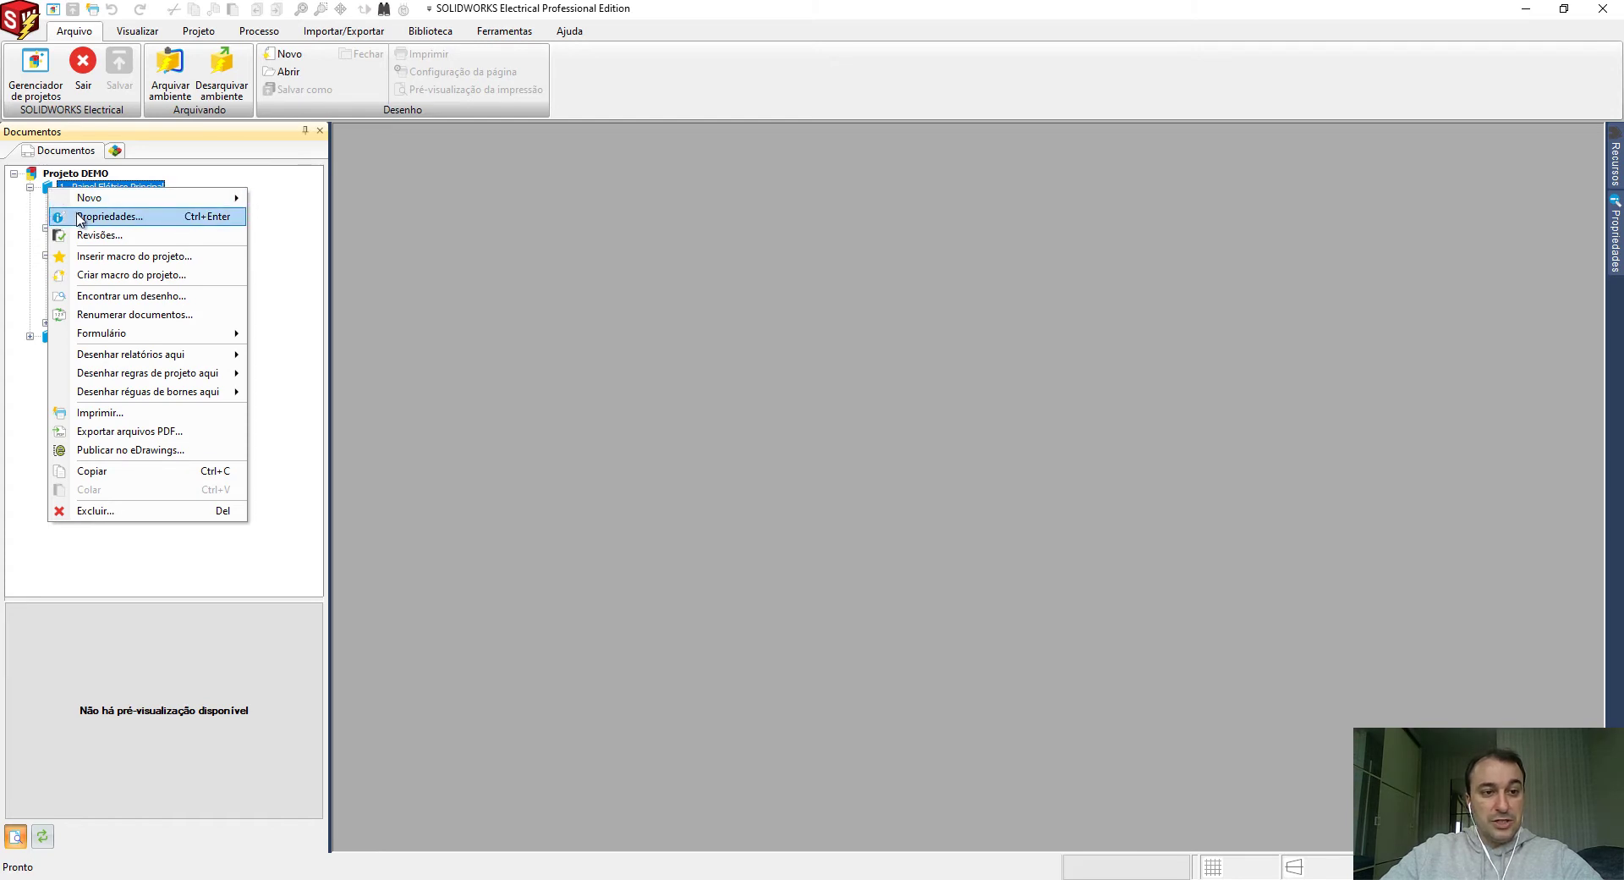
{"action": "left_click", "coordinate": [109, 216]}
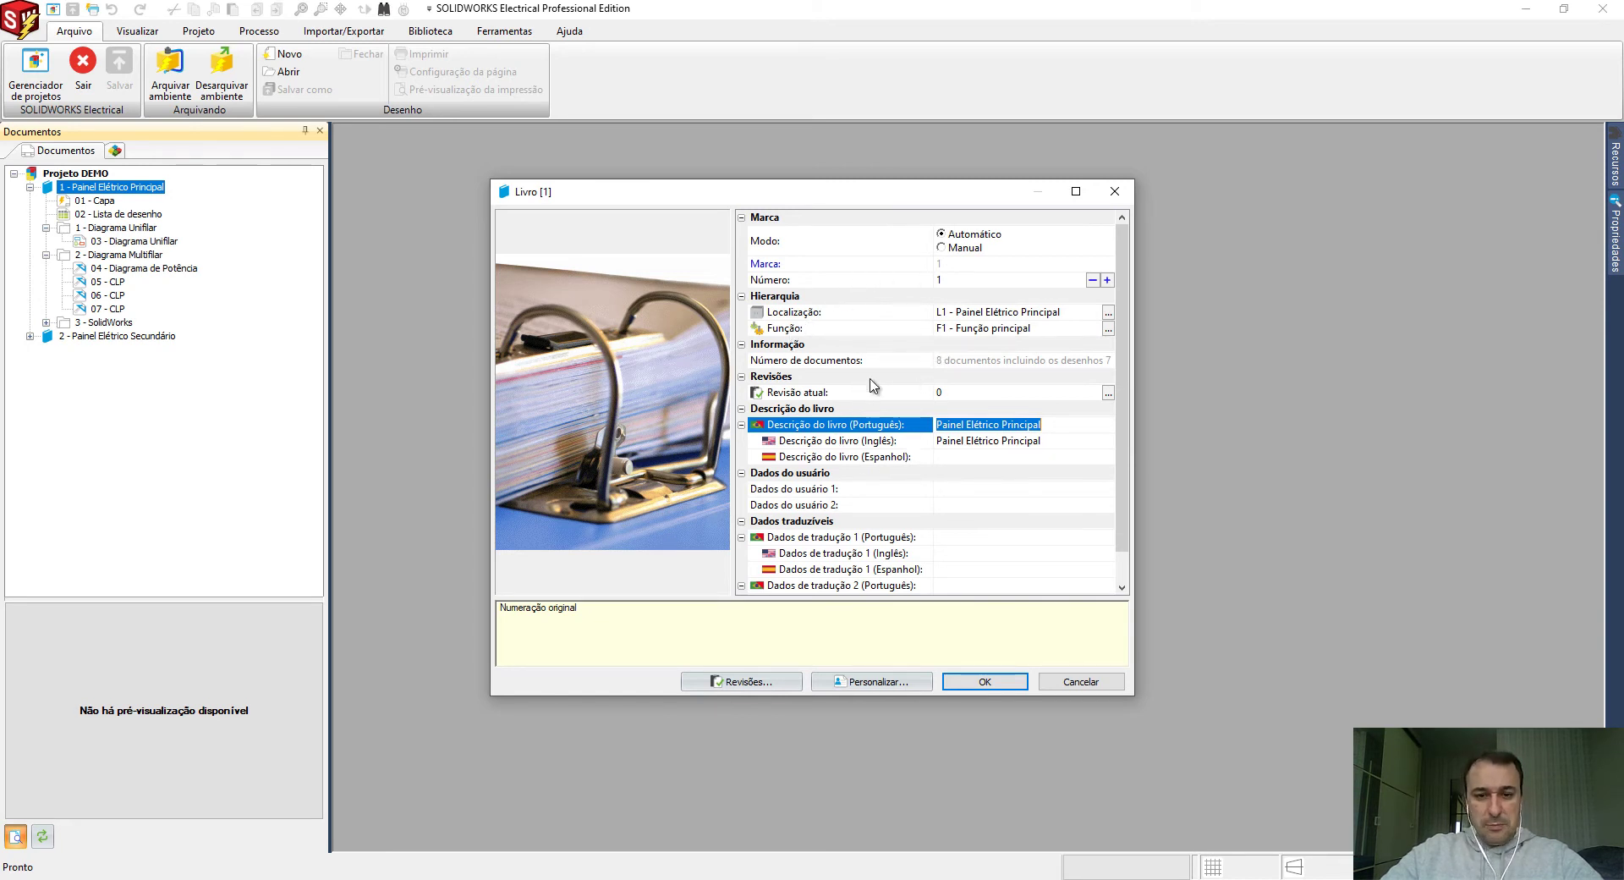
{"action": "scroll", "coordinate": [850, 541], "scroll_direction": "down", "scroll_amount": 1}
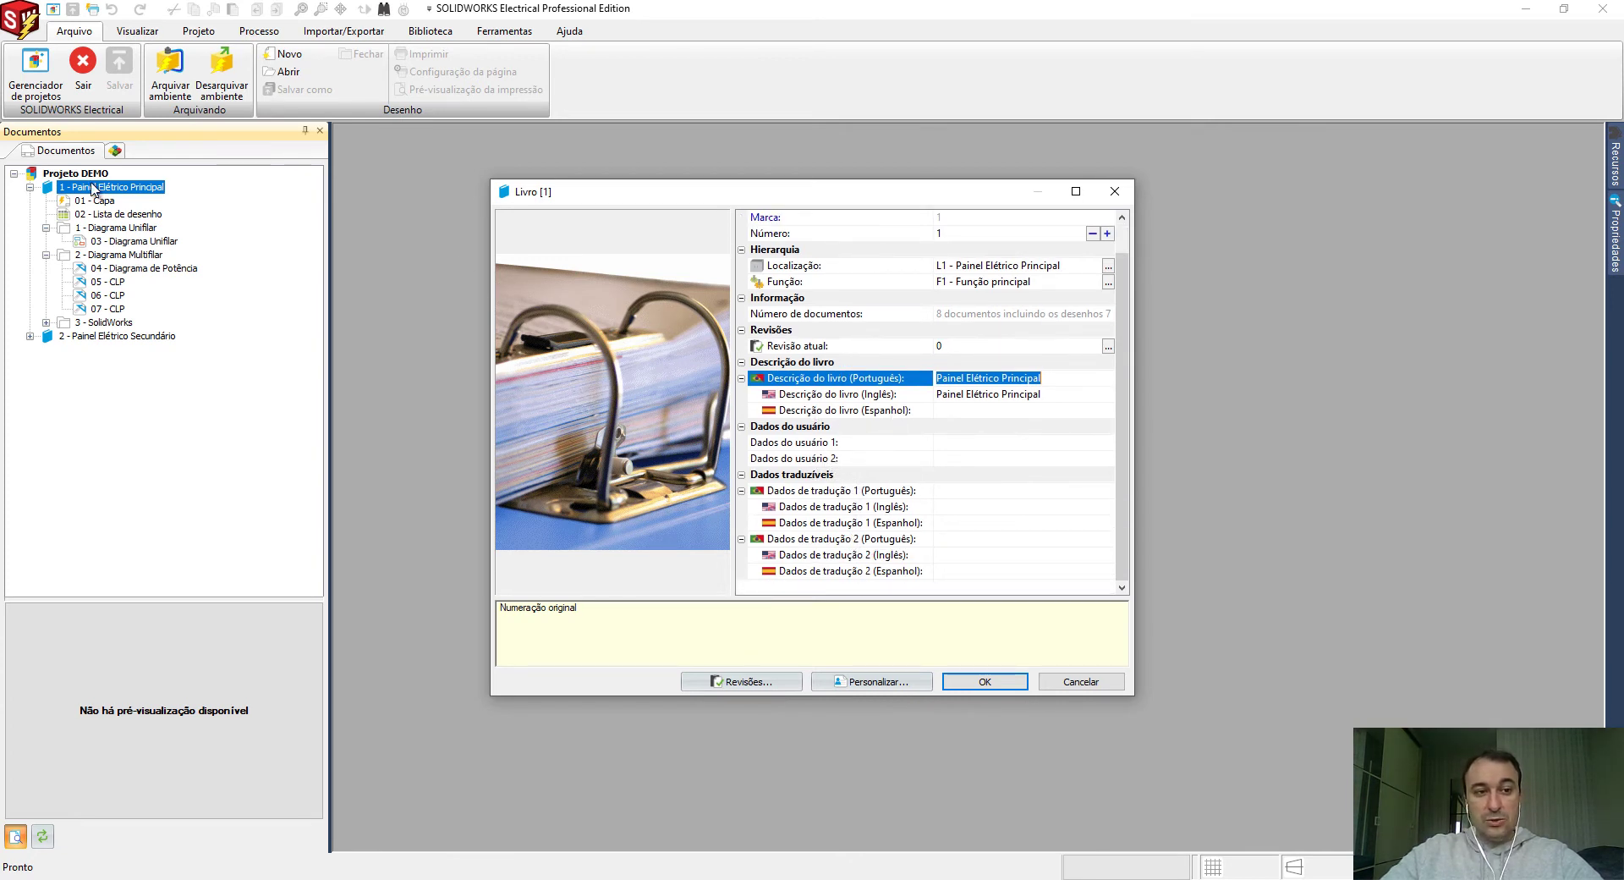
{"action": "key", "text": "Escape"}
{"action": "key", "text": "Escape"}
Review the properties of the cover drawing 01 - Capa.
{"action": "right_click", "coordinate": [107, 203]}
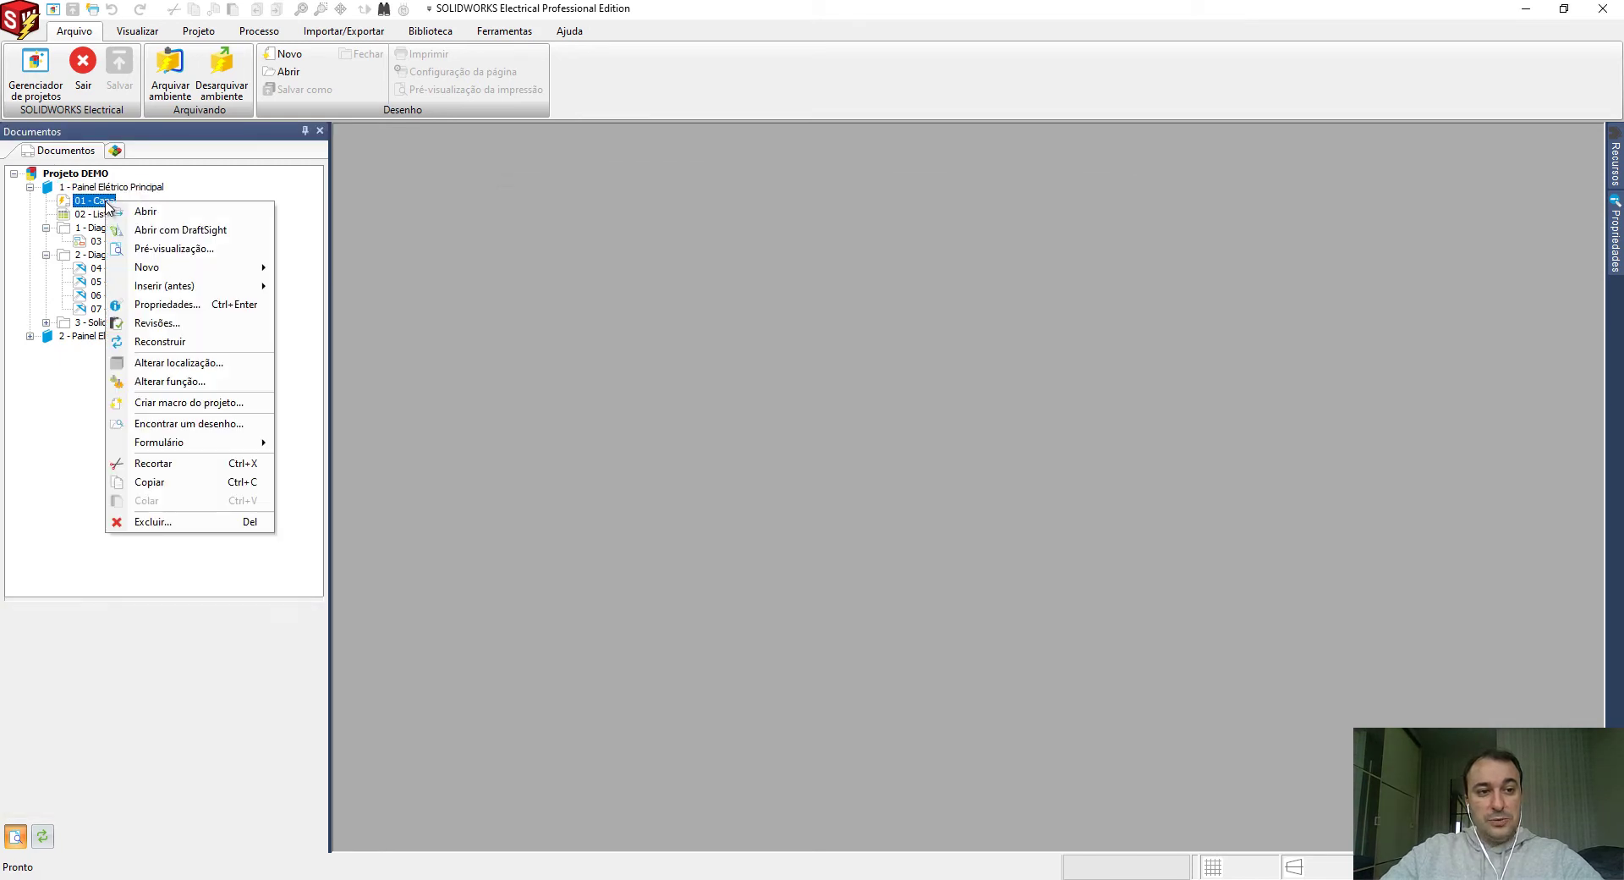
{"action": "left_click", "coordinate": [167, 305]}
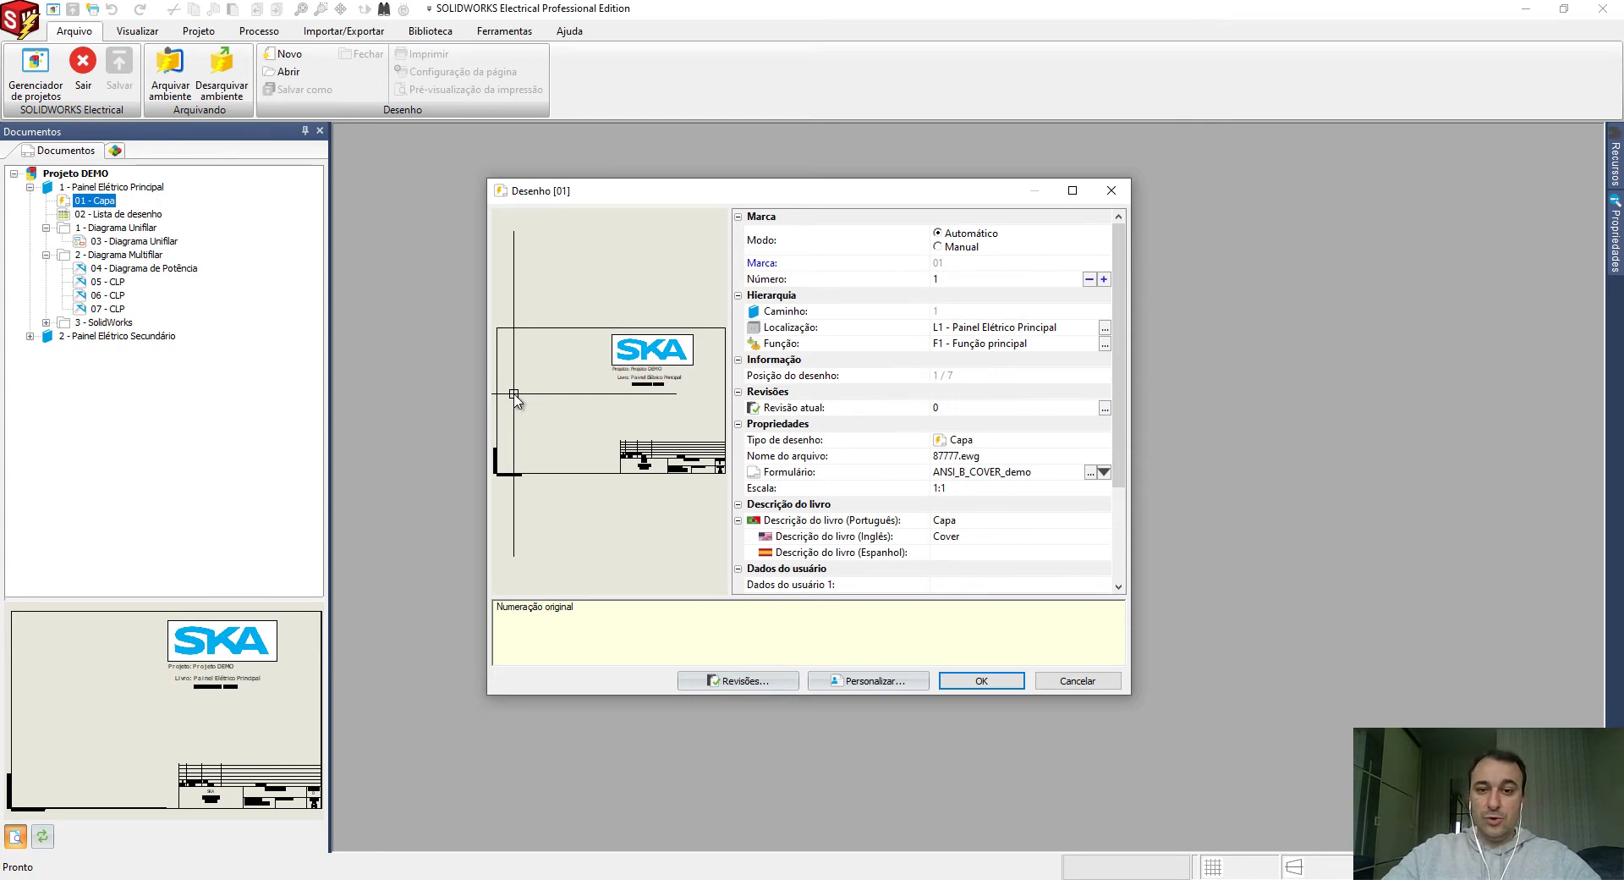
{"action": "left_click", "coordinate": [949, 679]}
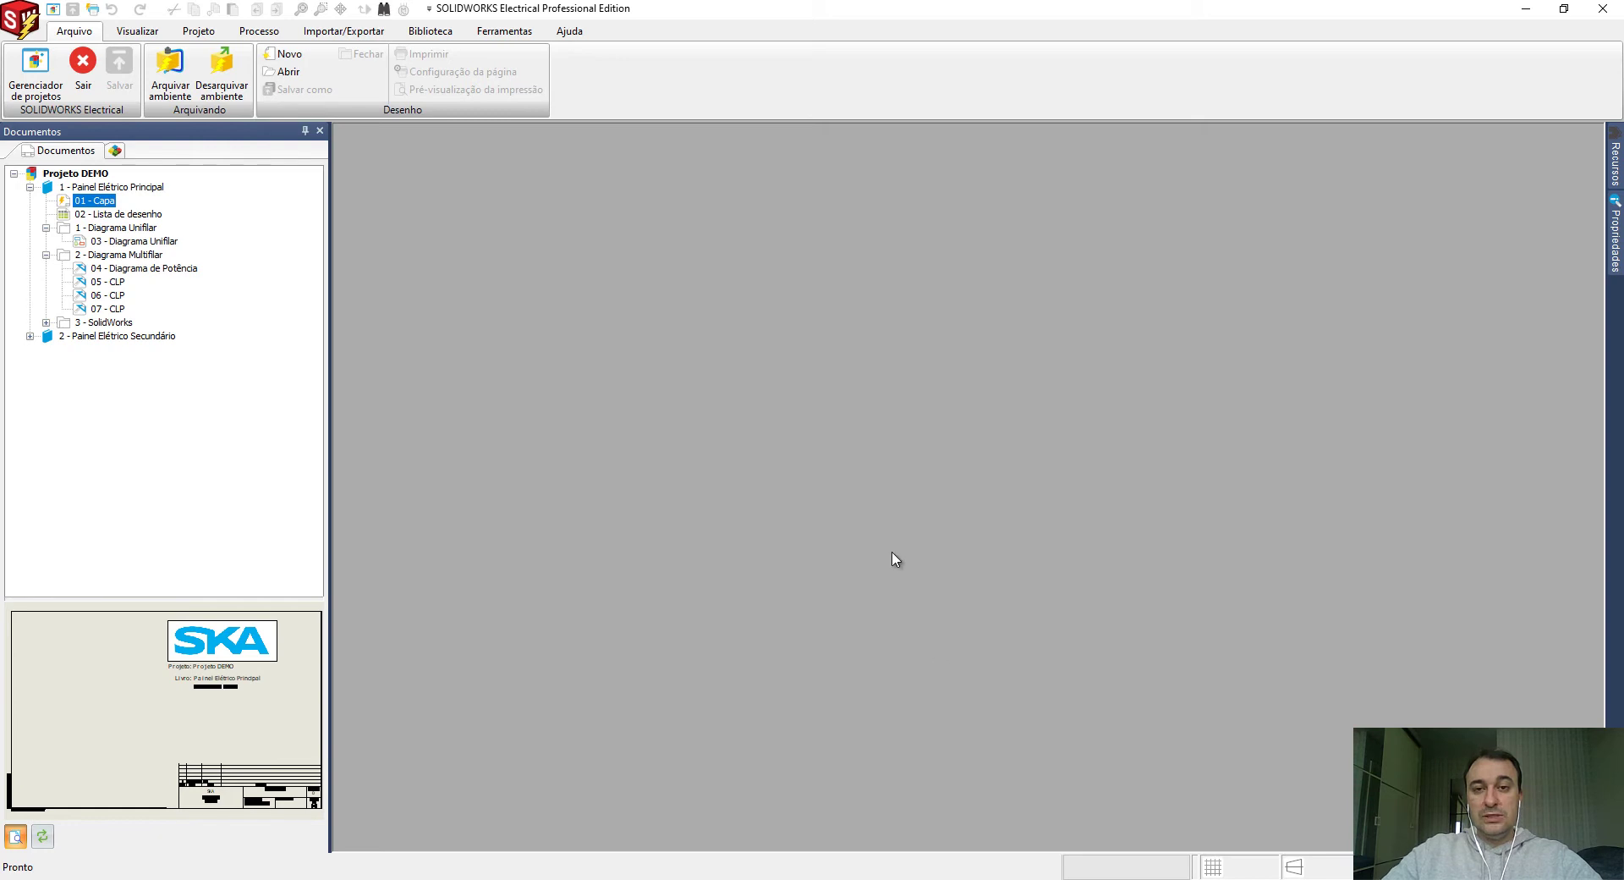
Open the drawing 03 - Diagrama Unifilar and show the whole sheet.
{"action": "right_click", "coordinate": [132, 245]}
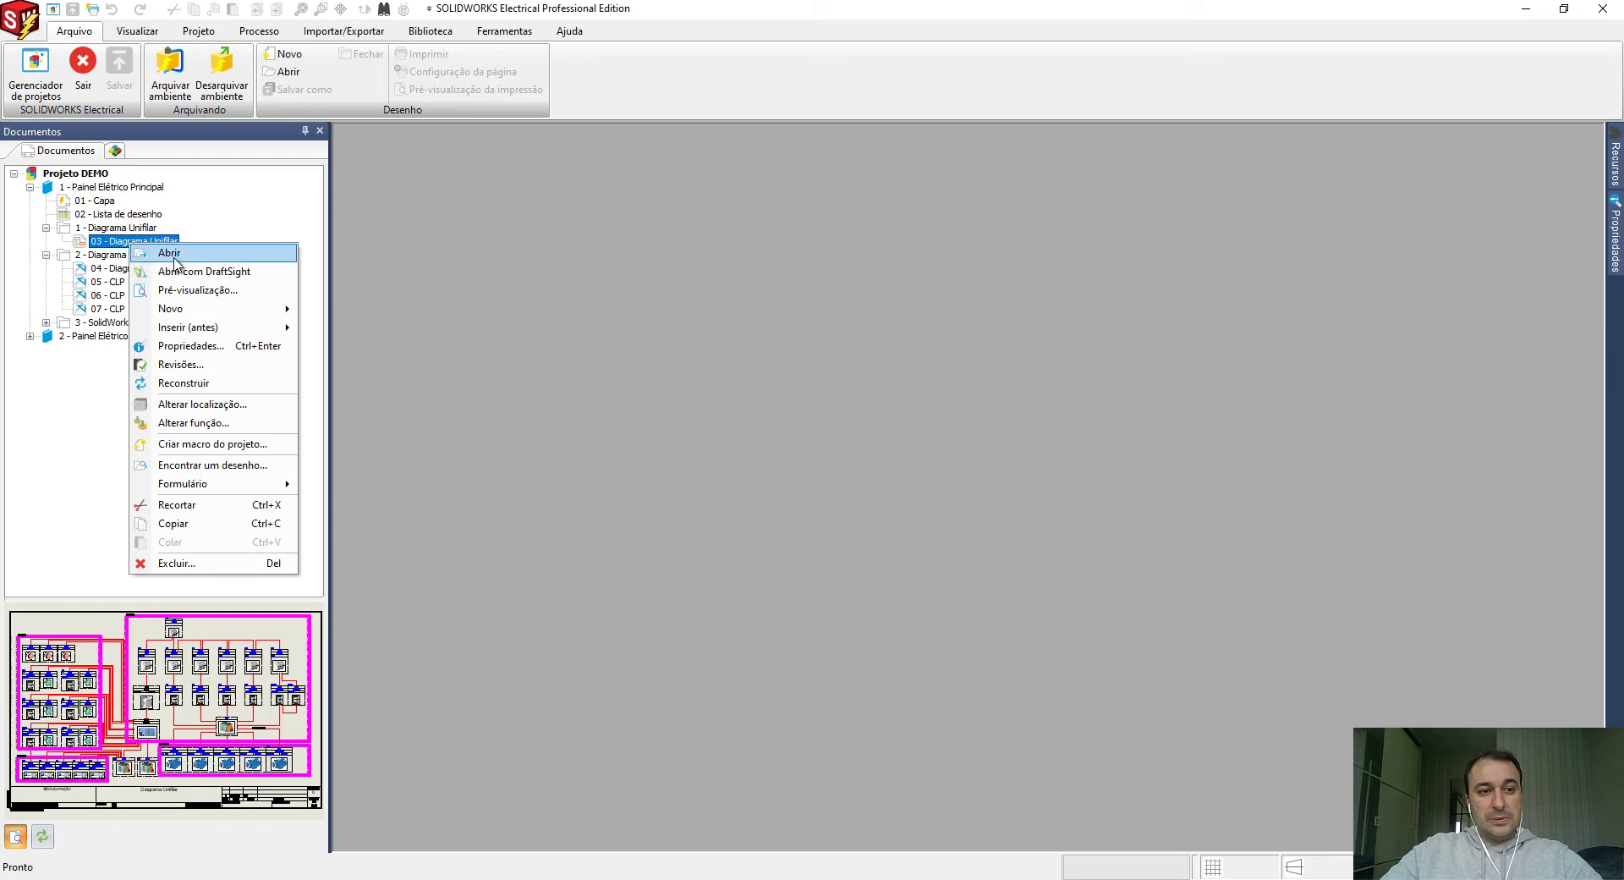
{"action": "left_click", "coordinate": [169, 253]}
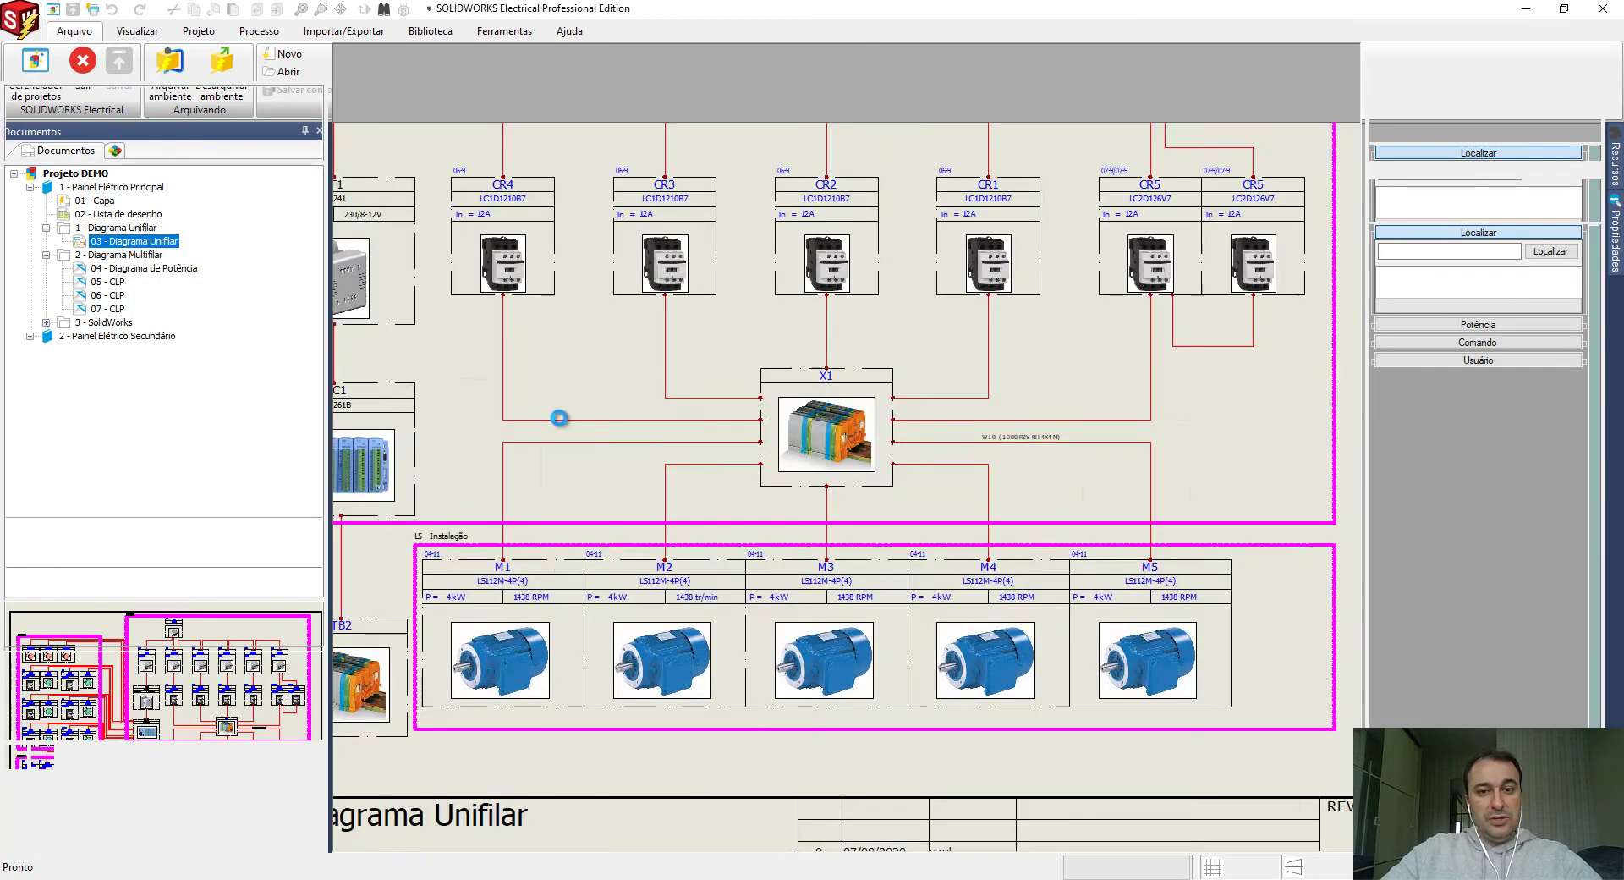
{"action": "middle_click", "coordinate": [559, 417]}
{"action": "middle_click", "coordinate": [559, 417]}
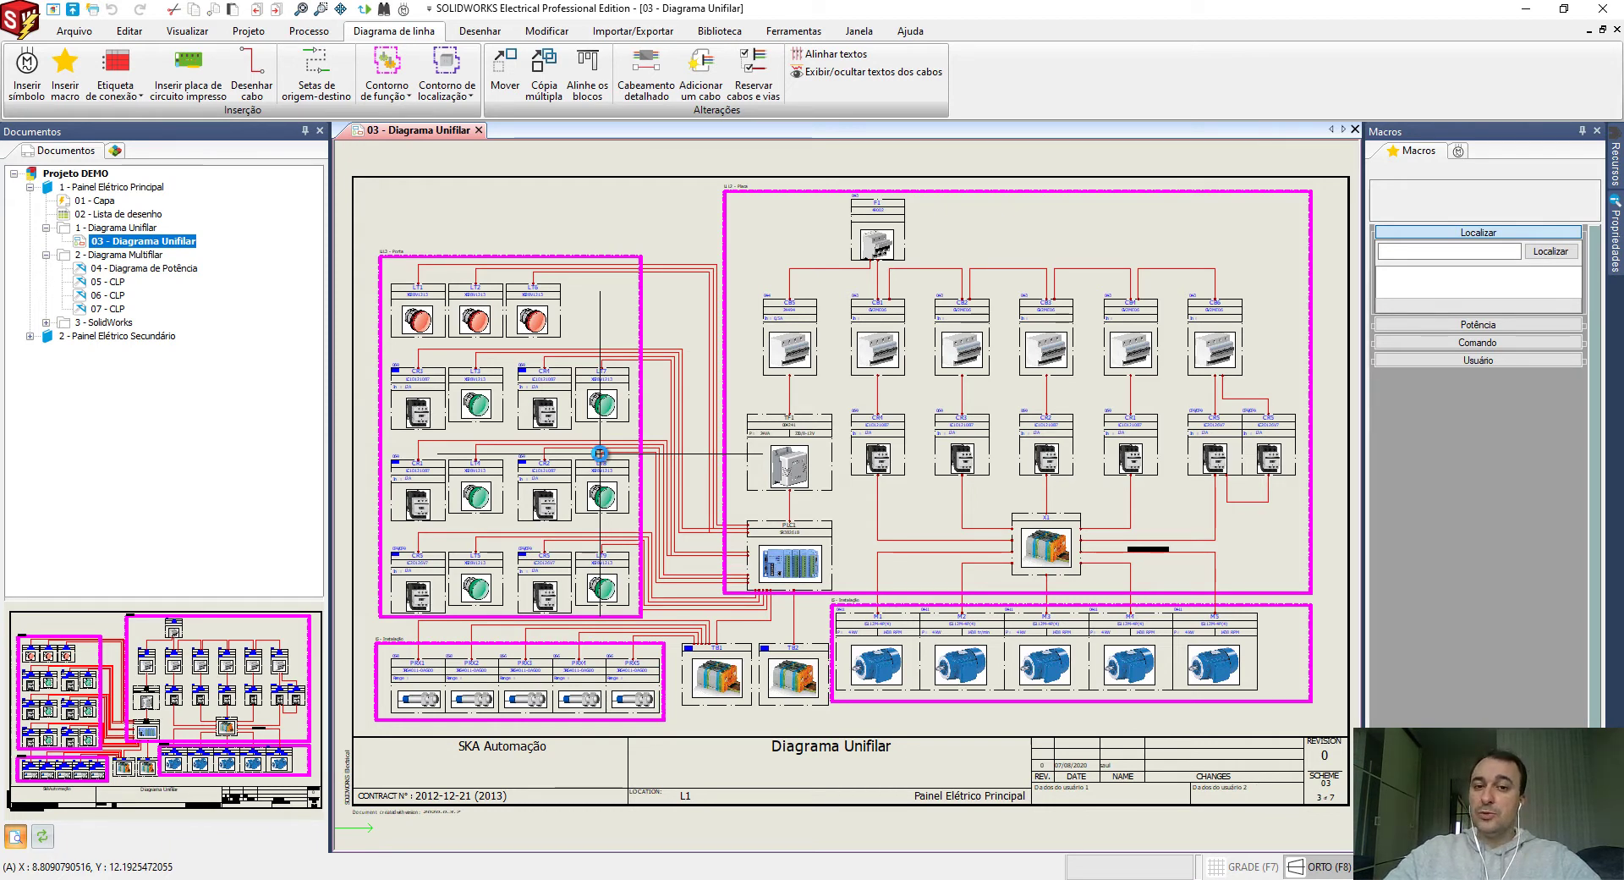
Examine the detailed cabling of the connection between terminal strip X1 and contactor CR1.
{"action": "scroll", "coordinate": [1113, 516], "scroll_direction": "up", "scroll_amount": 4}
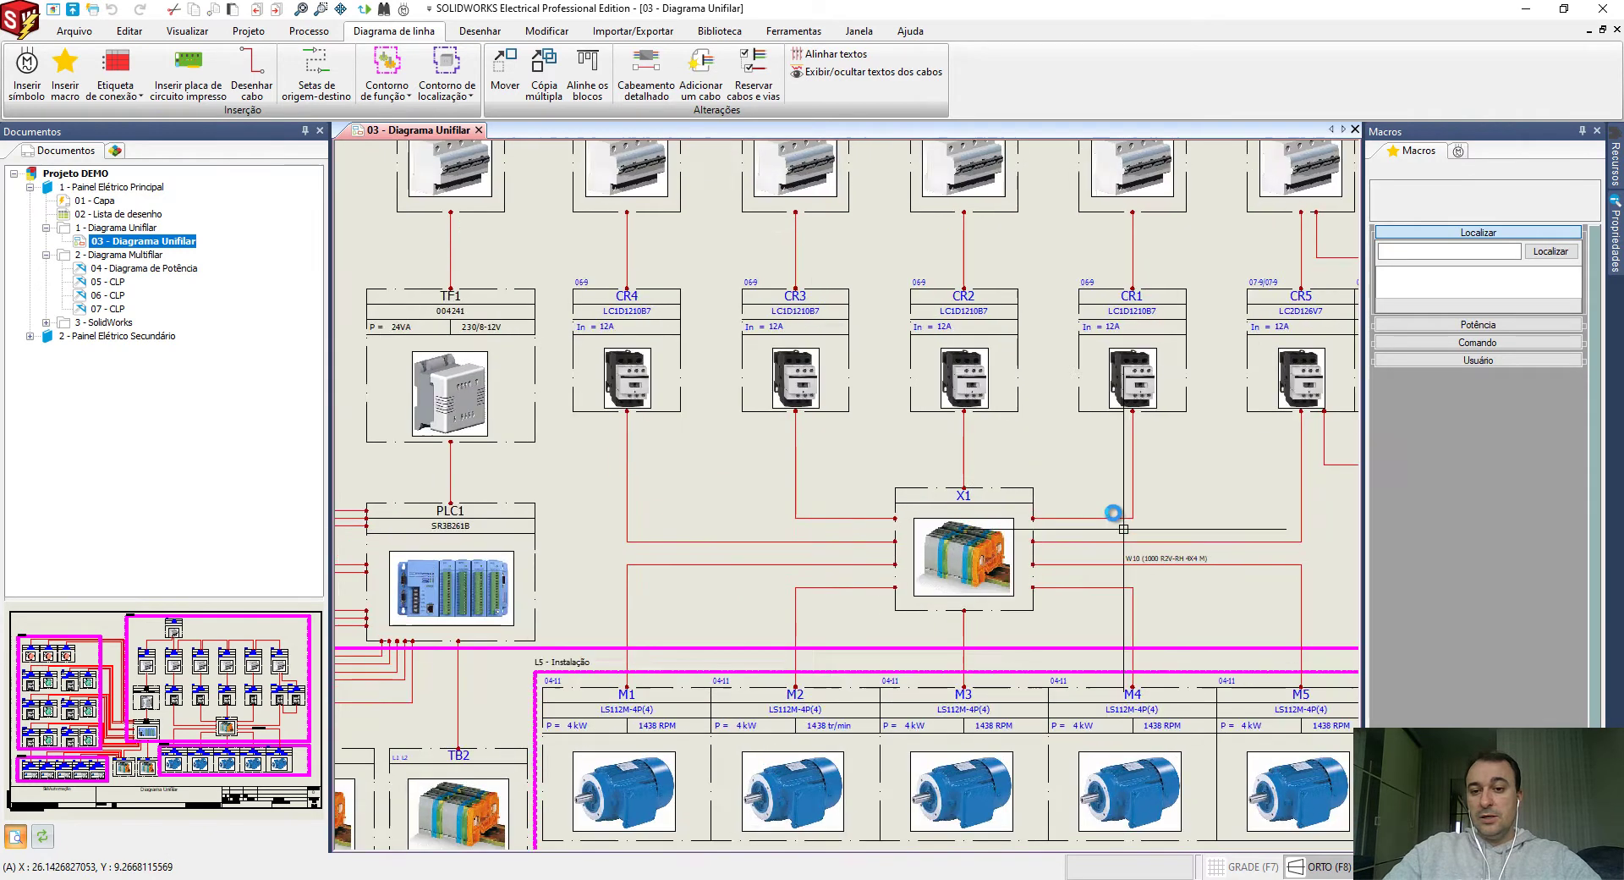
{"action": "middle_click_drag", "start_coordinate": [1113, 515], "coordinate": [919, 458]}
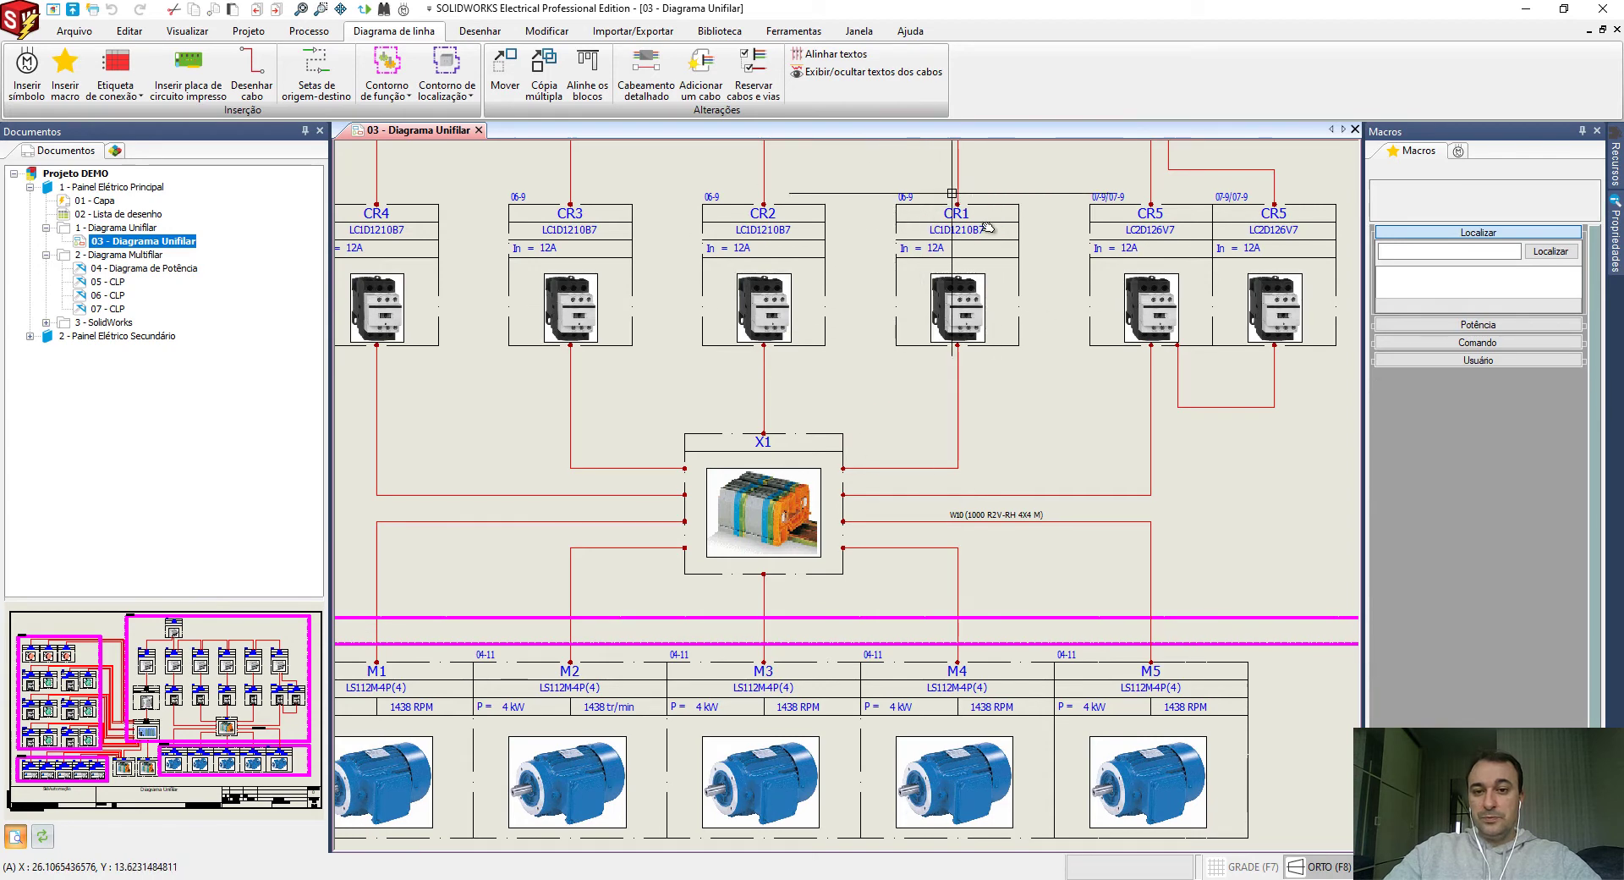
{"action": "left_click", "coordinate": [843, 468]}
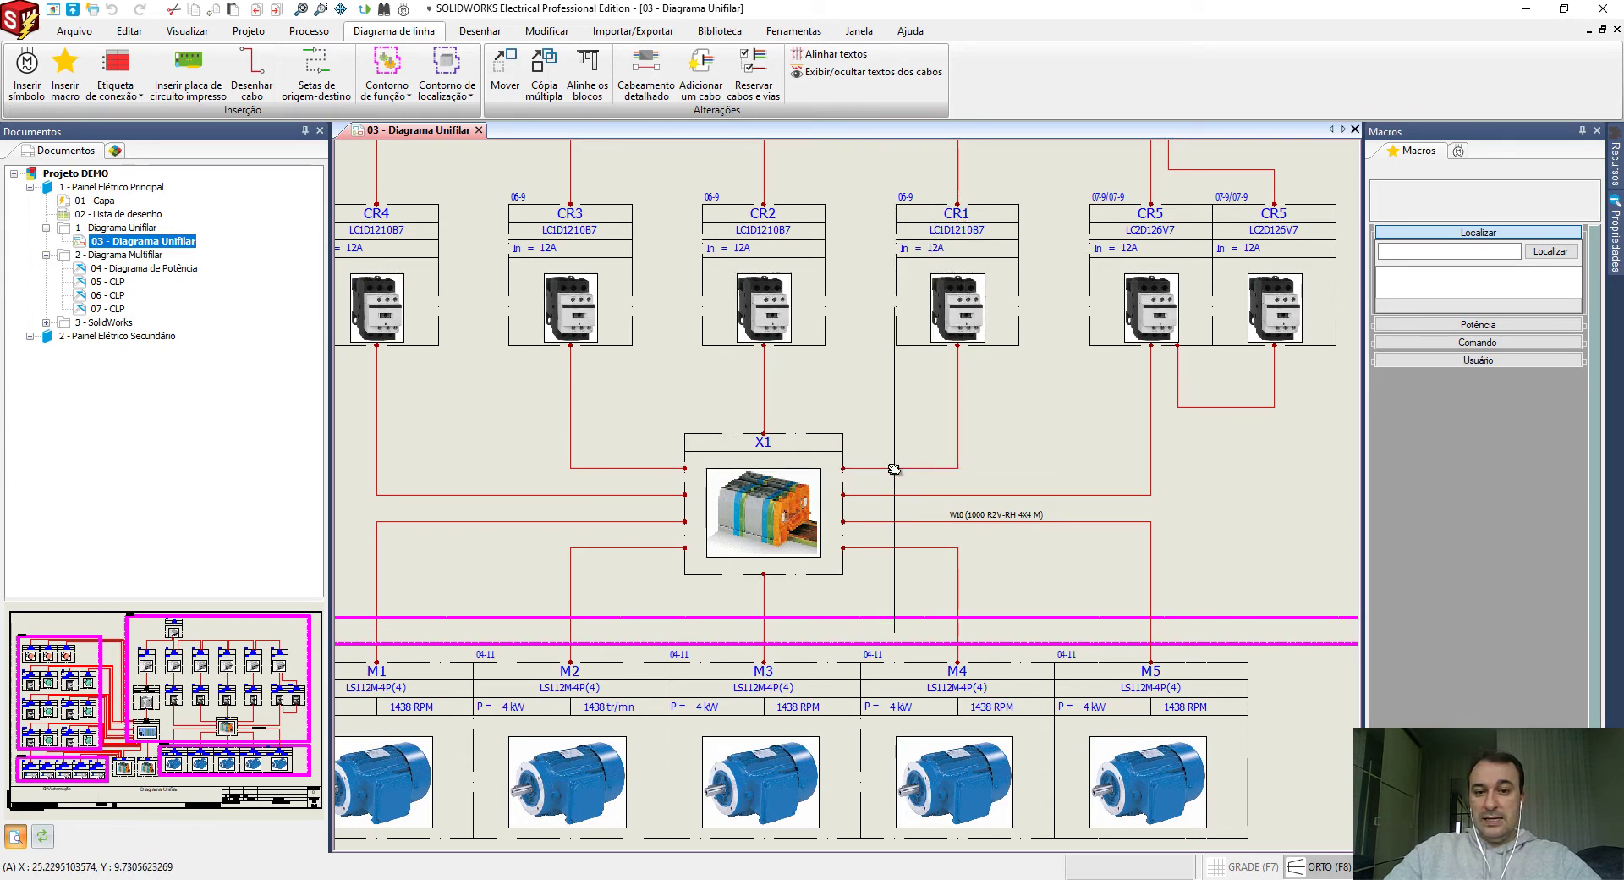
{"action": "left_click", "coordinate": [895, 468]}
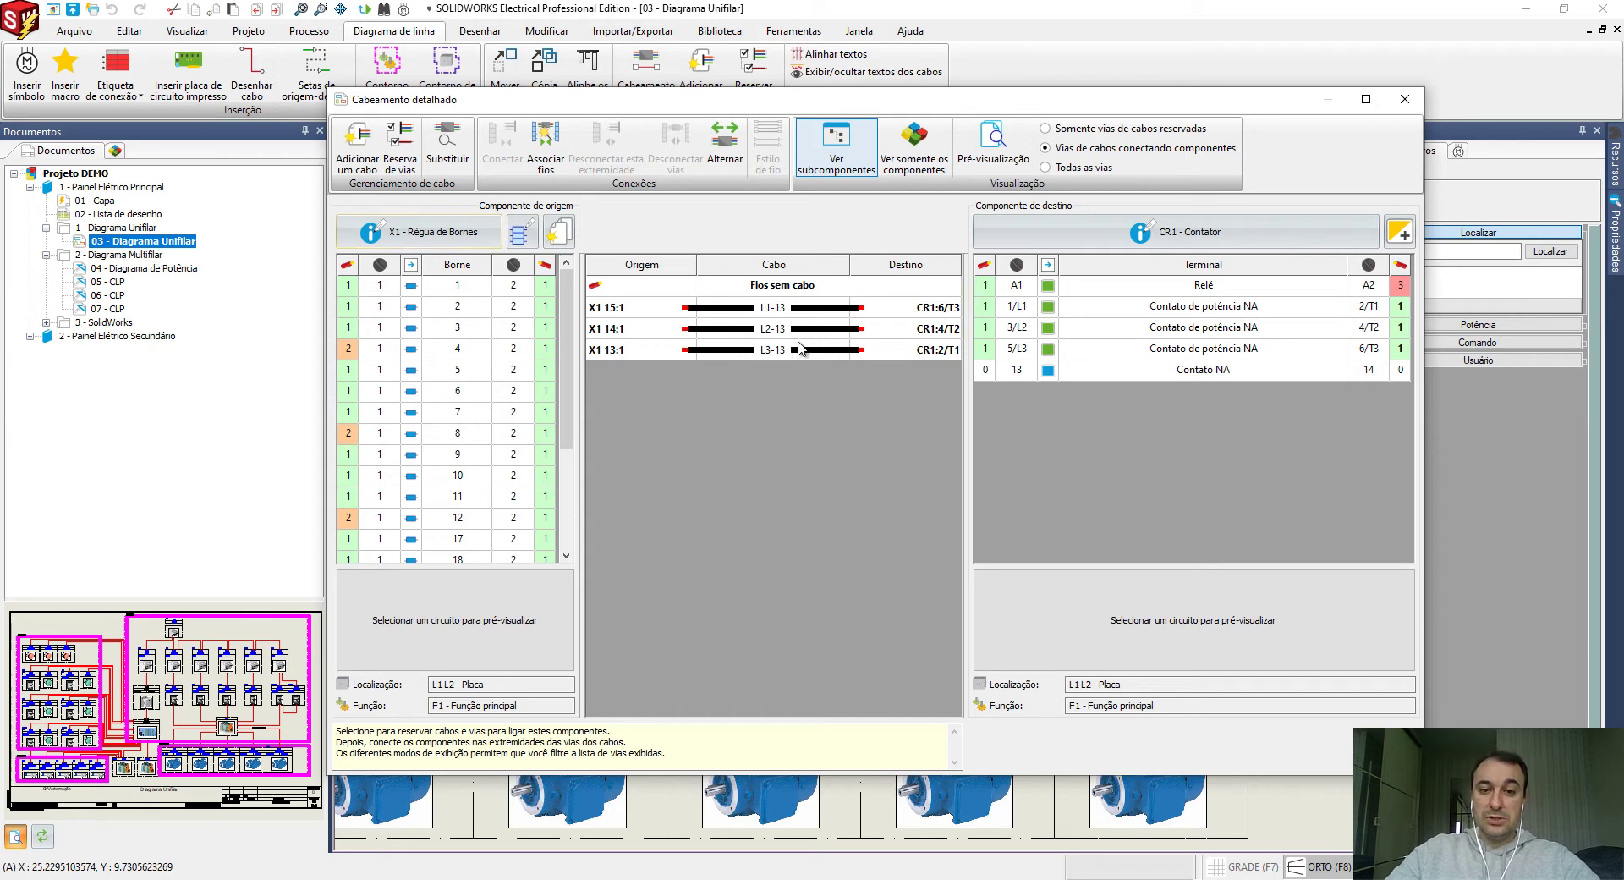
{"action": "key", "text": "Escape"}
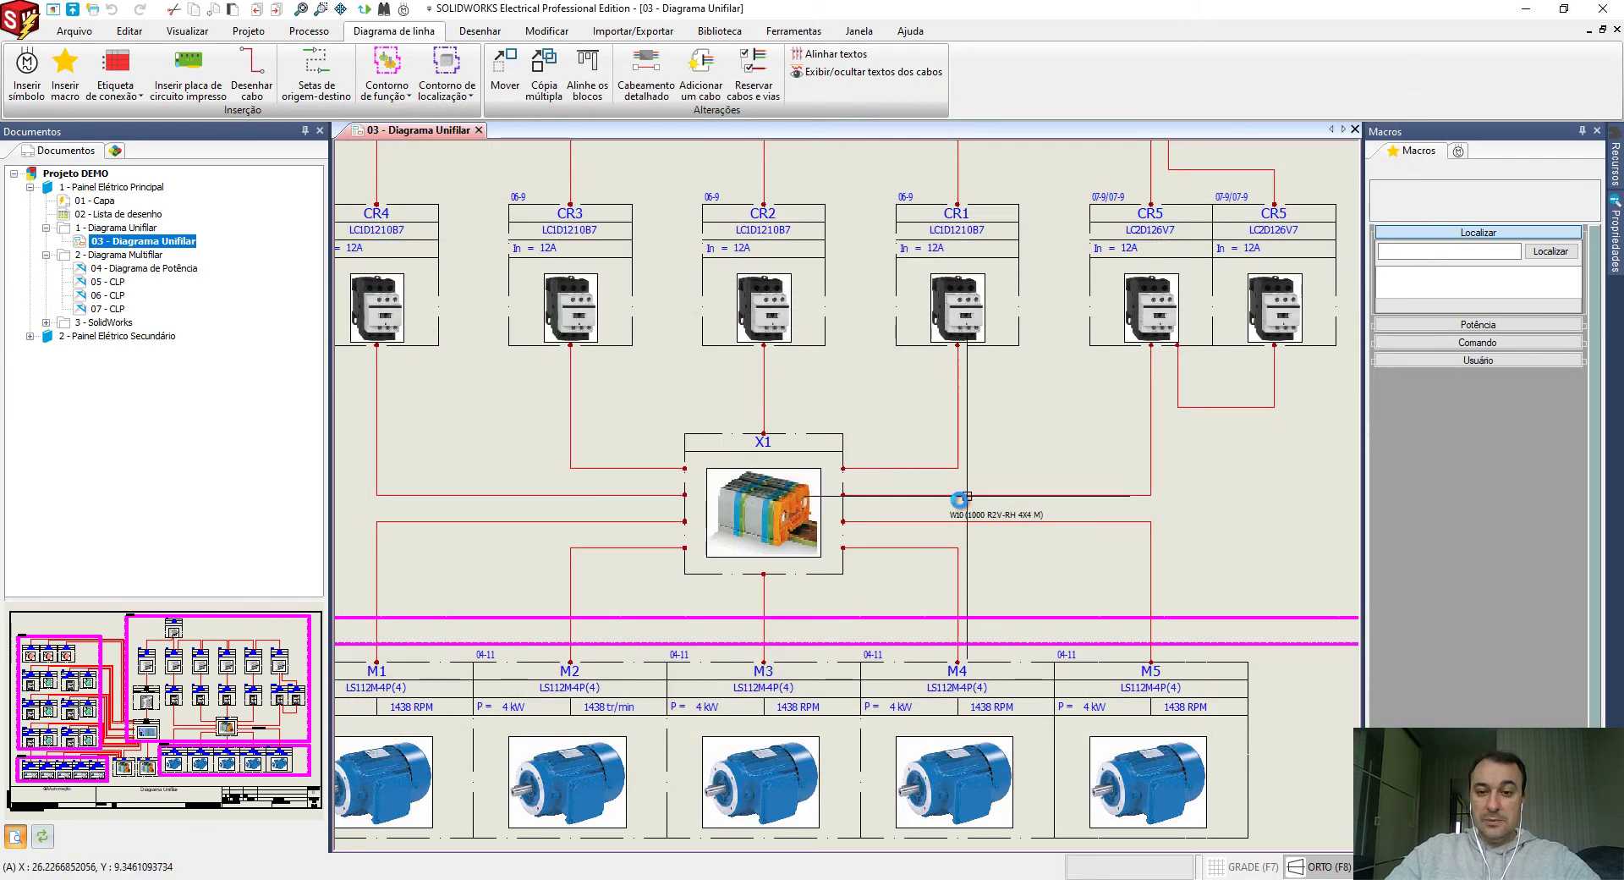
Examine the detailed cabling of the cable between terminal strip X1 and motor M5.
{"action": "left_click", "coordinate": [922, 522]}
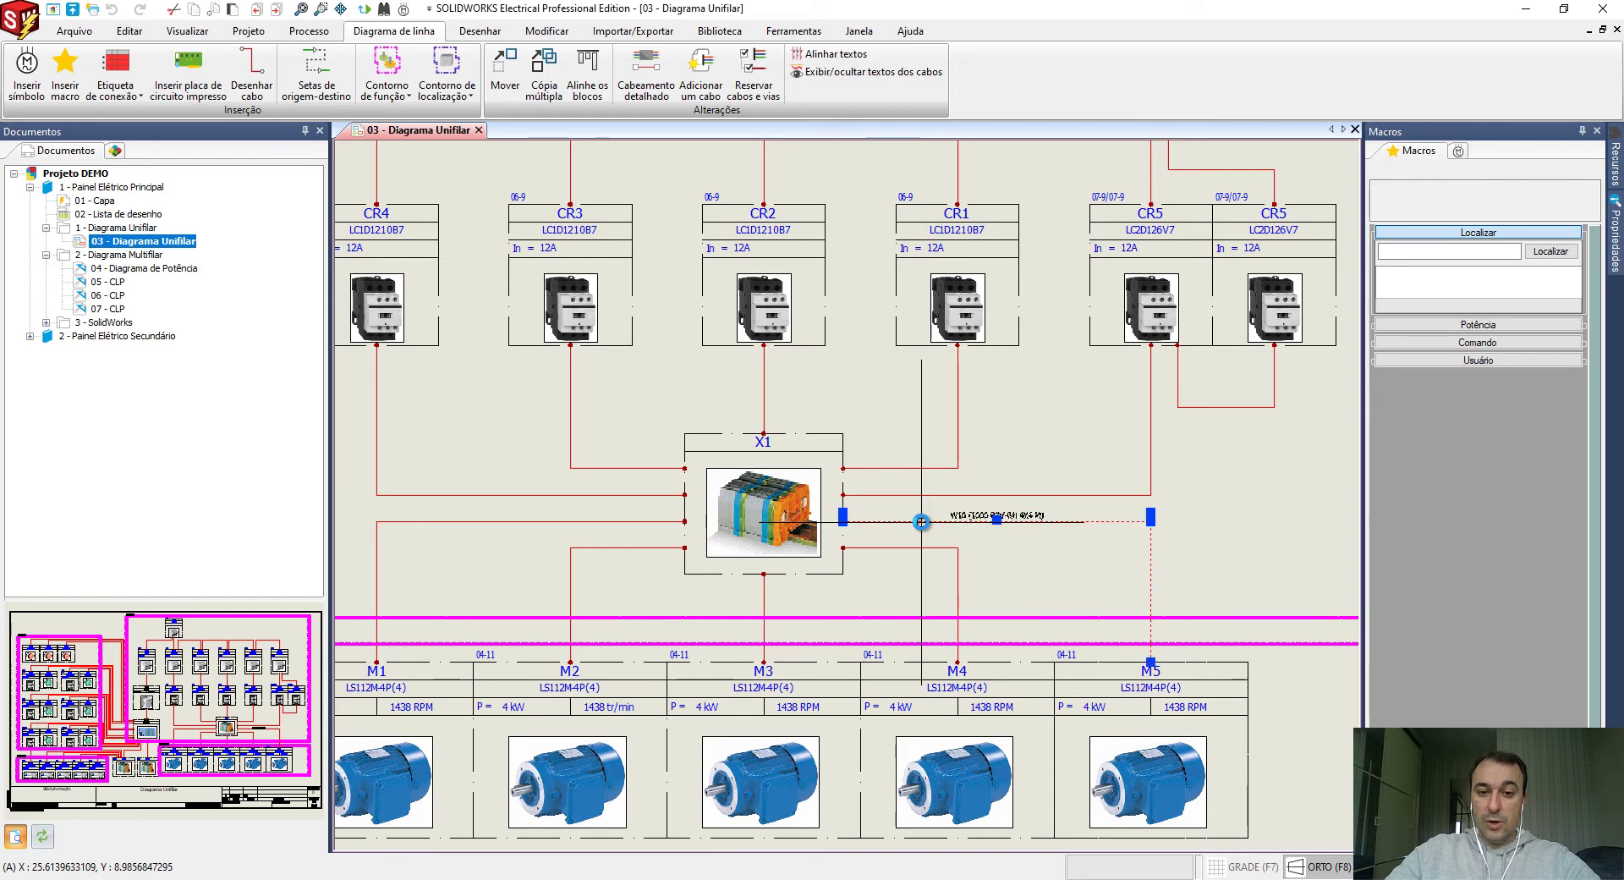
{"action": "double_click", "coordinate": [921, 522]}
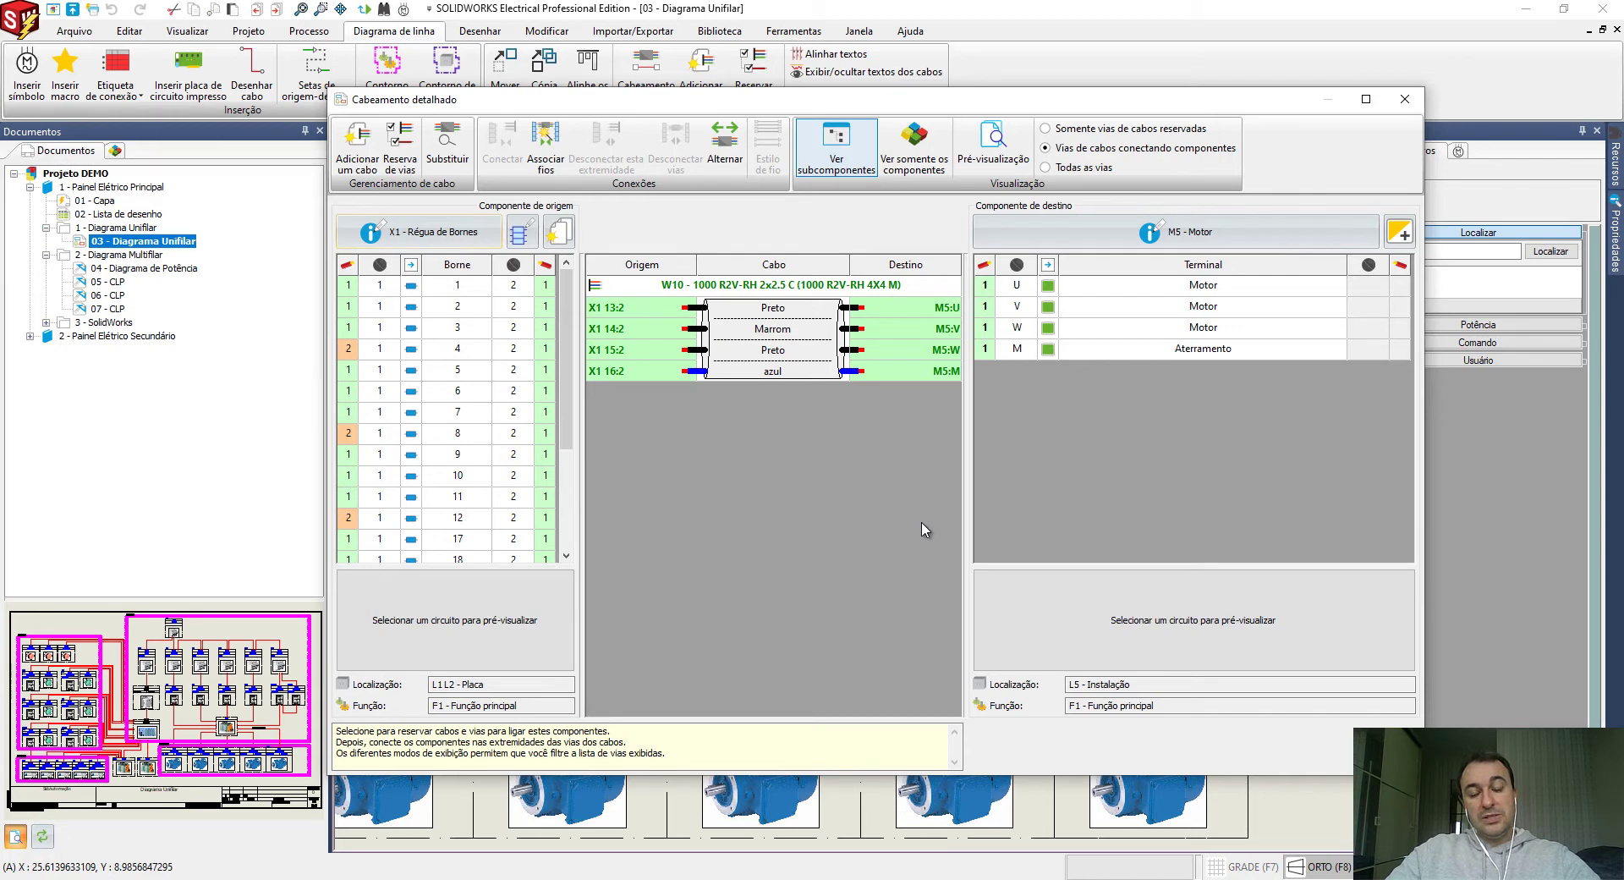
{"action": "key", "text": "Escape"}
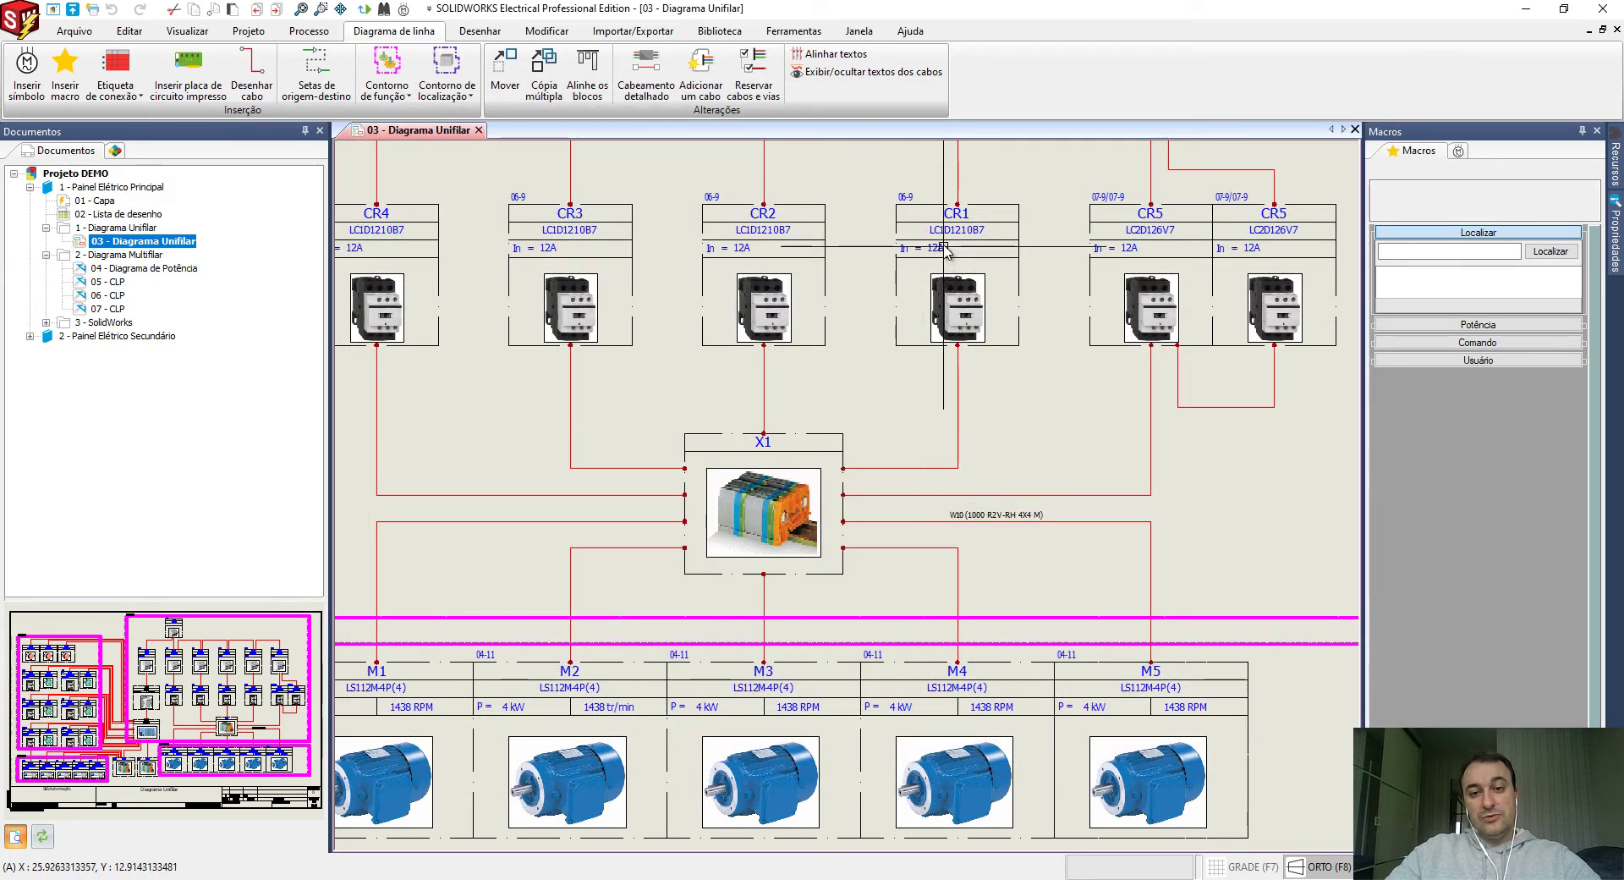
Open the properties of contactor CR1 and review its mark data and assigned manufacturer part.
{"action": "double_click", "coordinate": [944, 320]}
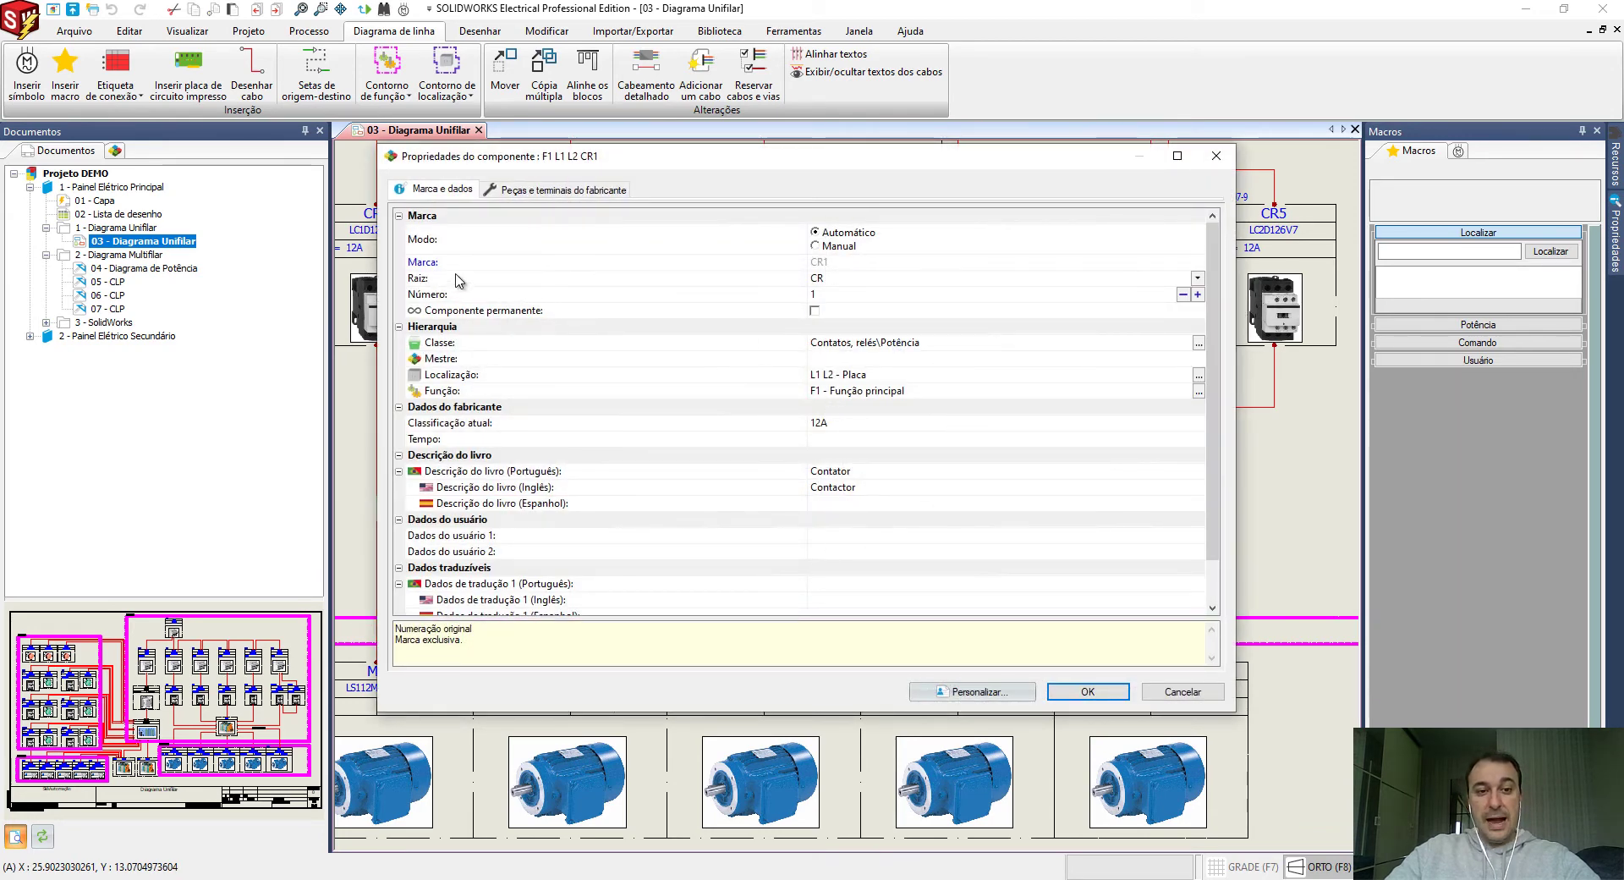
{"action": "left_click", "coordinate": [518, 282]}
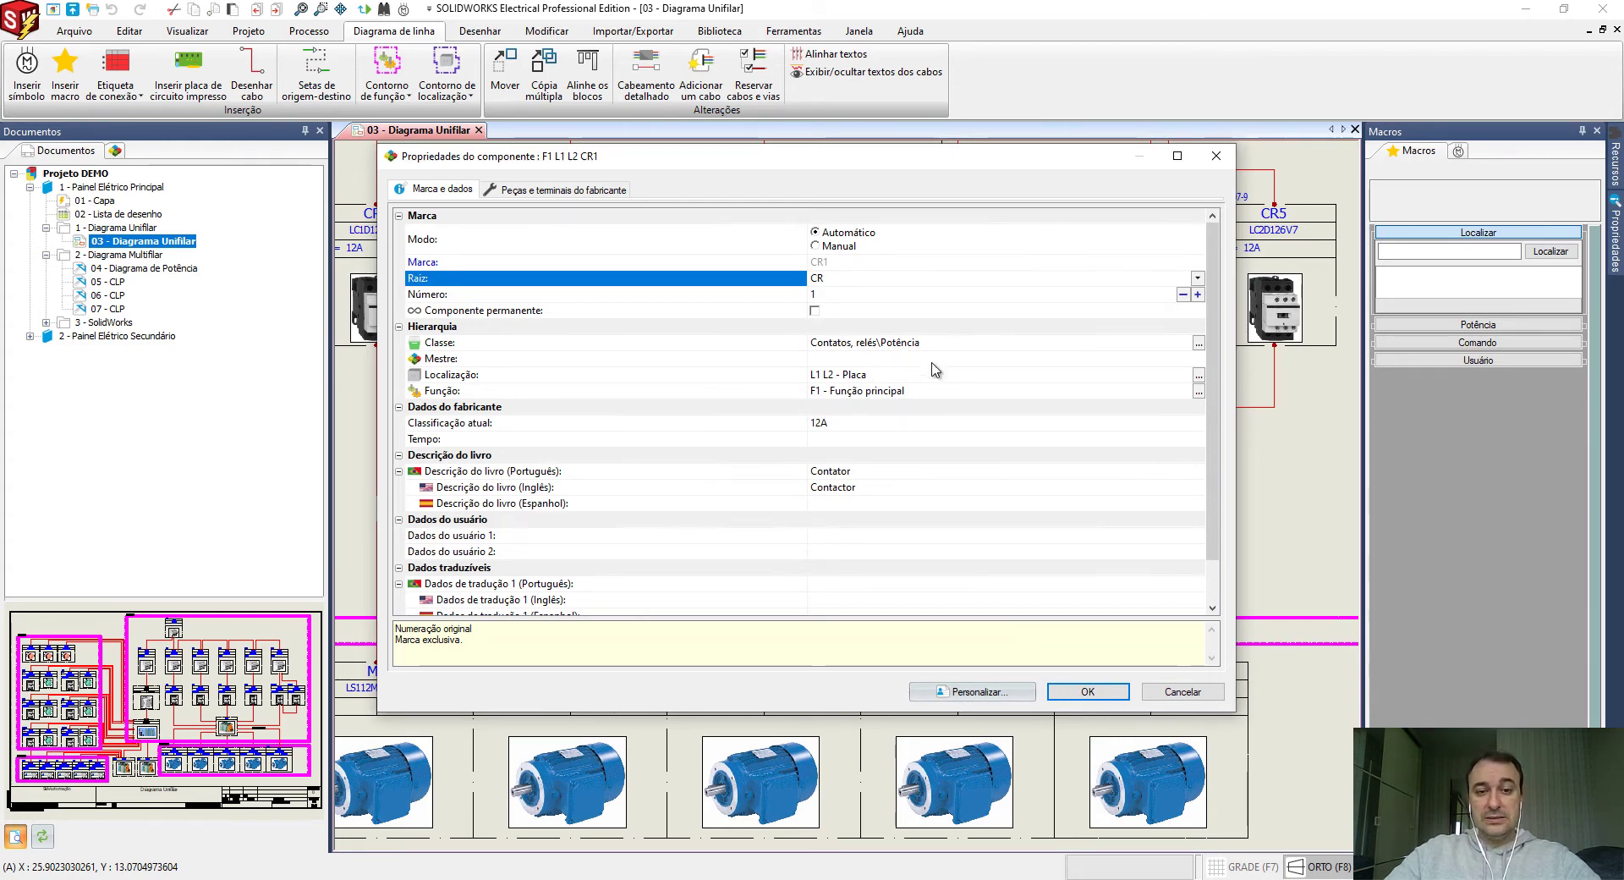
{"action": "left_click", "coordinate": [573, 193]}
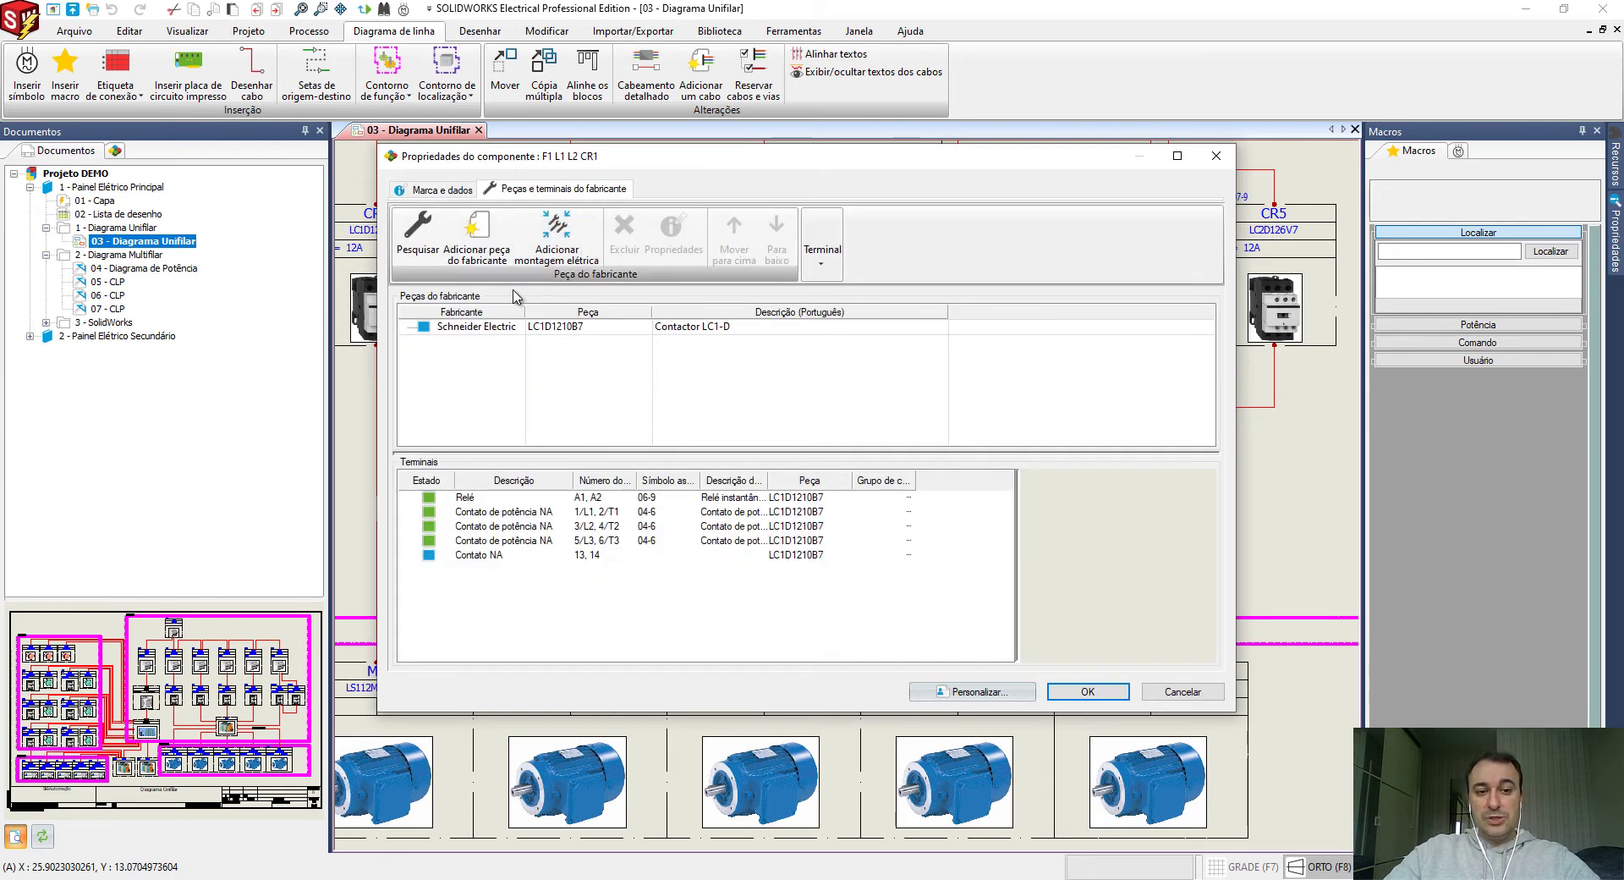
{"action": "left_click", "coordinate": [476, 328]}
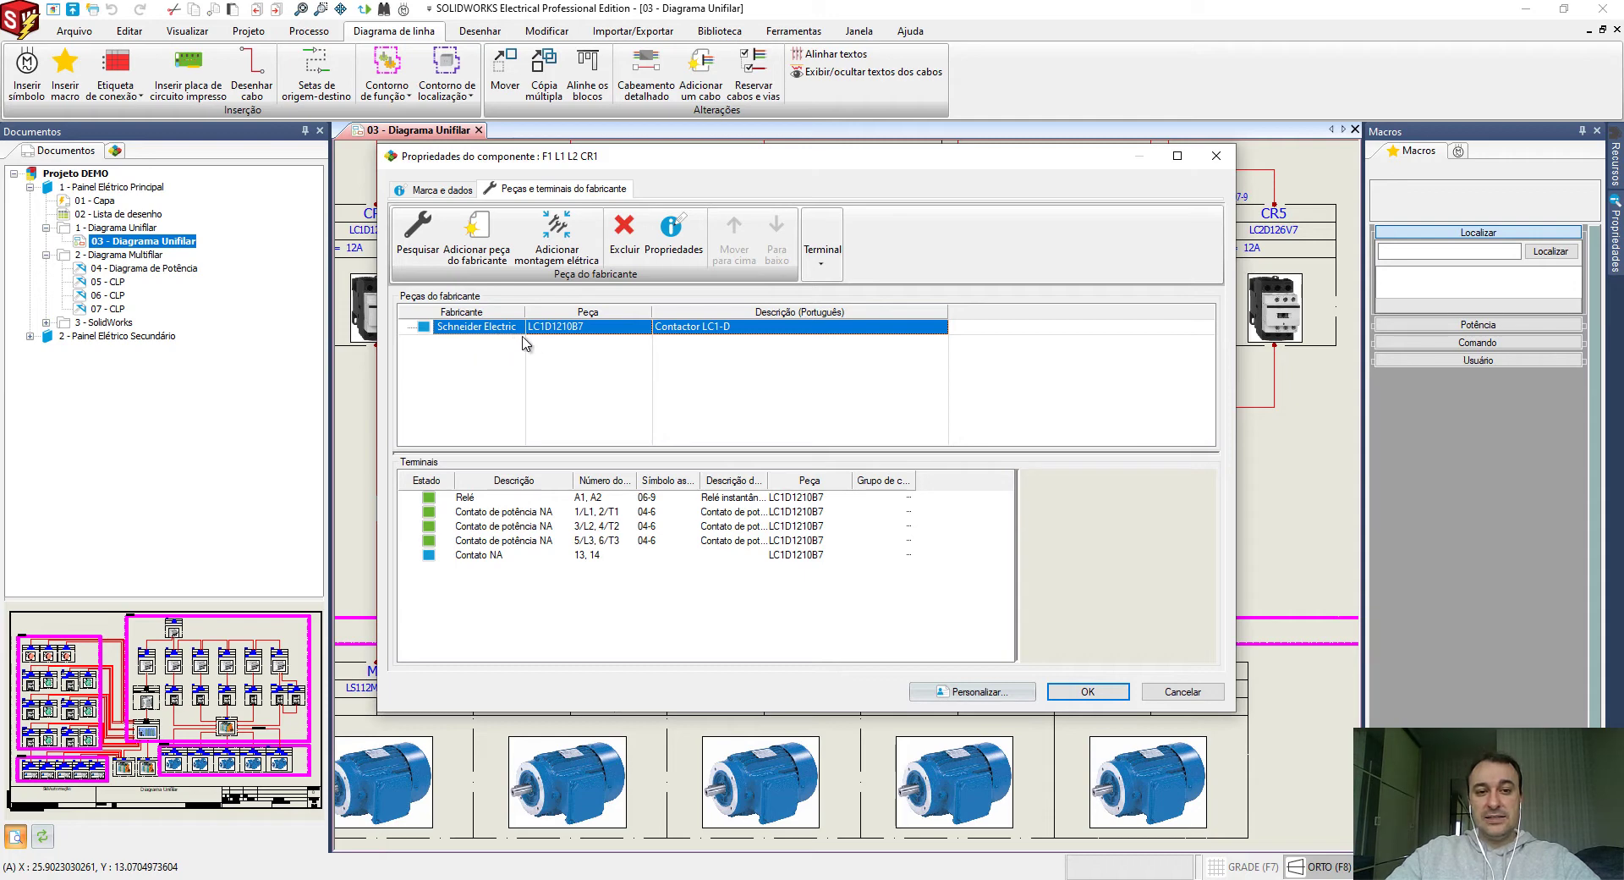
Preview where the relay coil and the three power contacts of contactor CR1 are used in the schematics.
{"action": "left_click", "coordinate": [507, 498]}
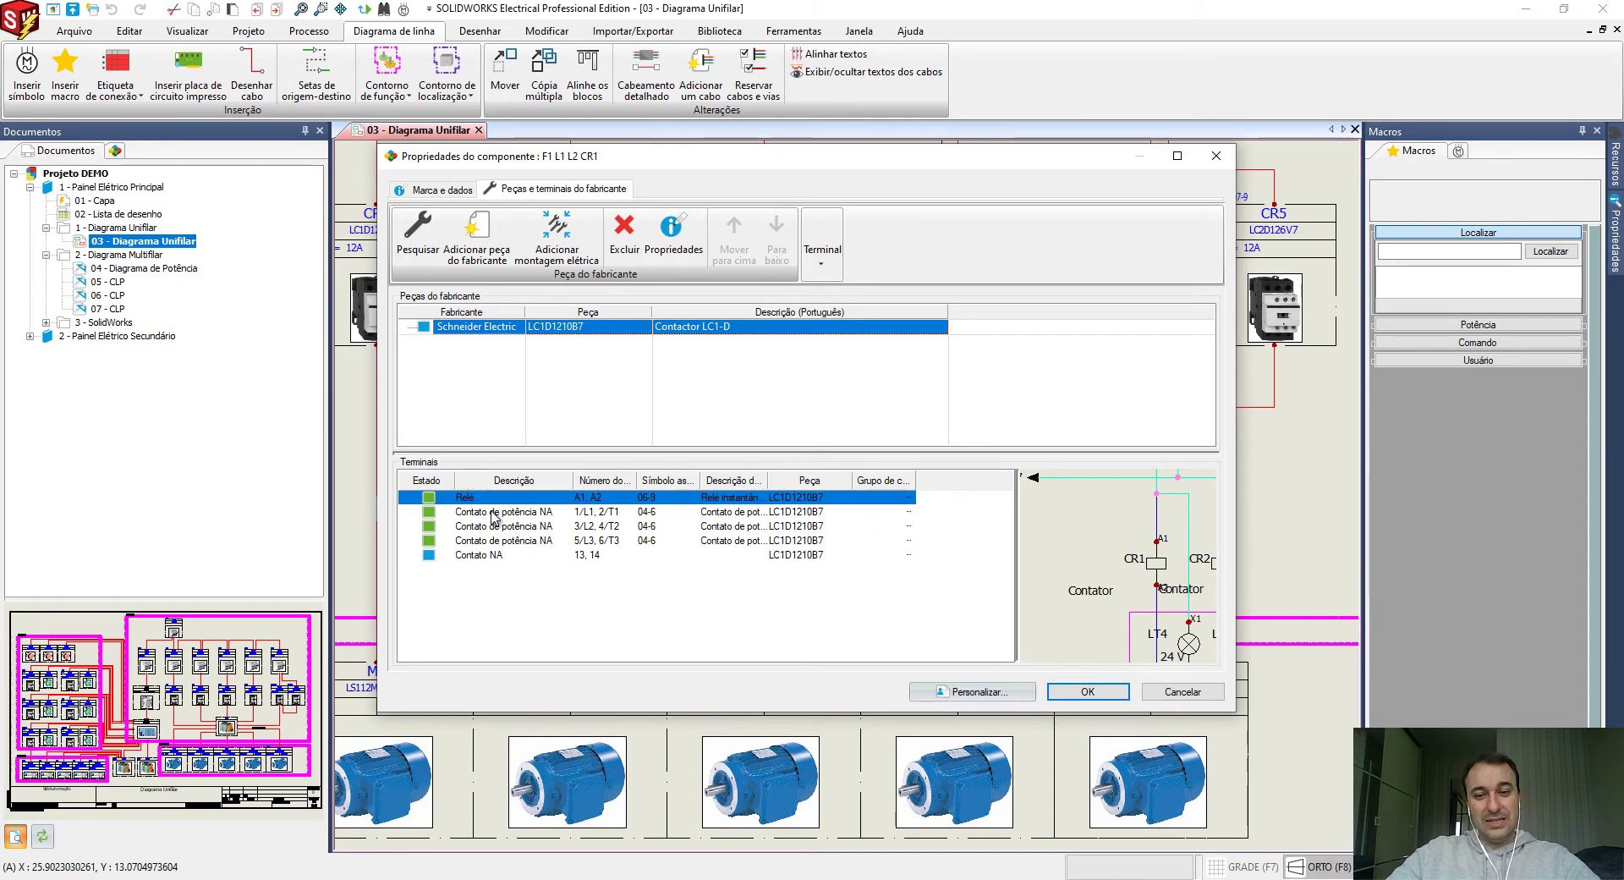
{"action": "left_click", "coordinate": [492, 511]}
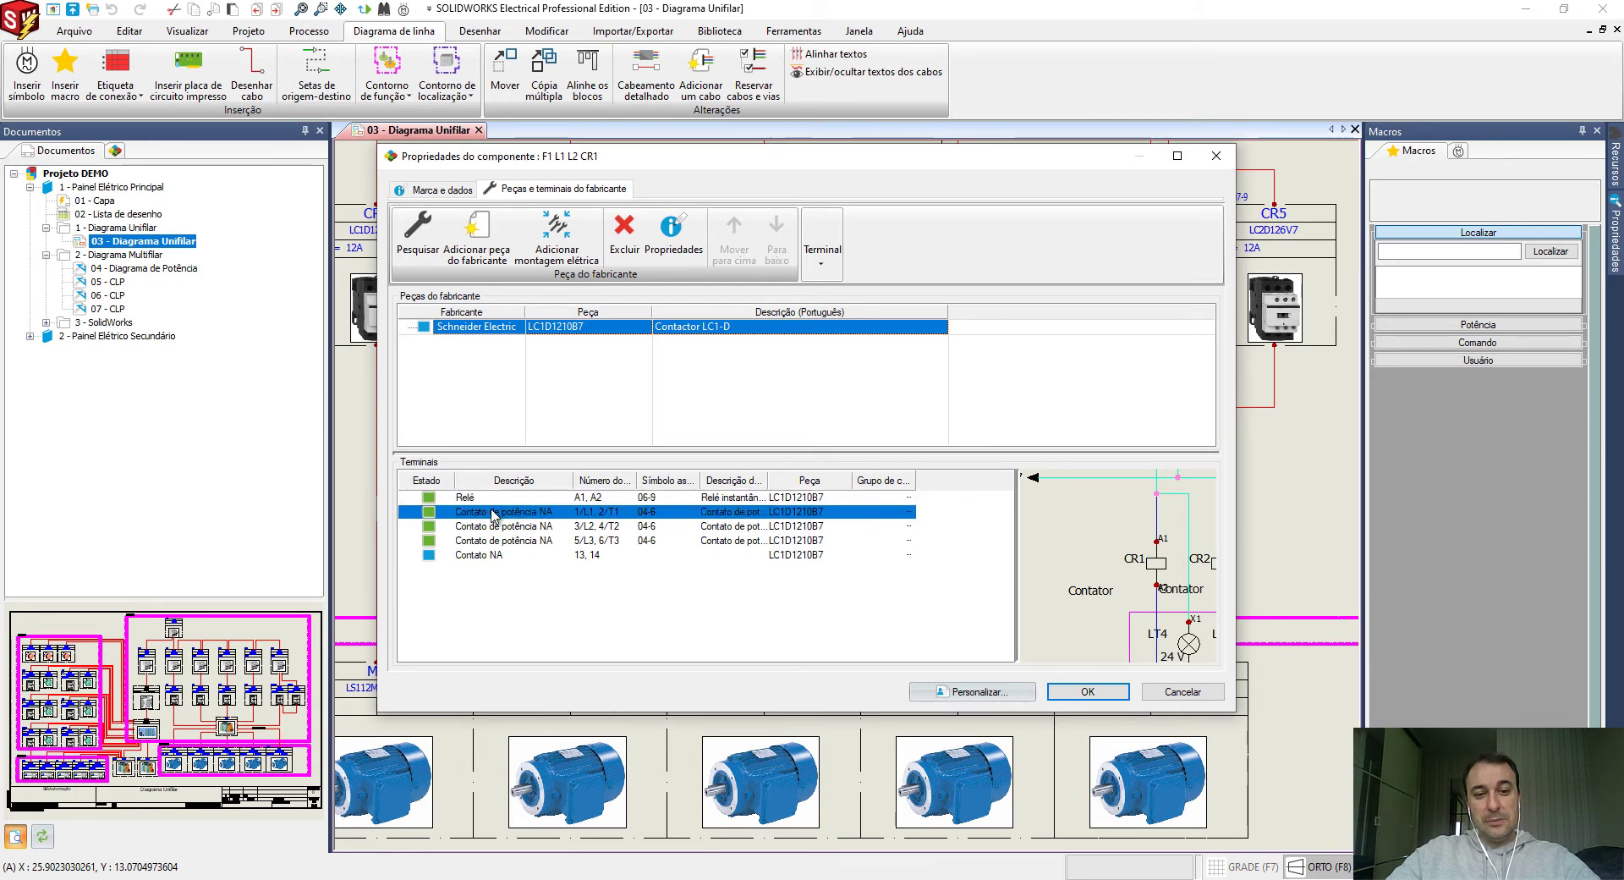
{"action": "left_click", "coordinate": [489, 527]}
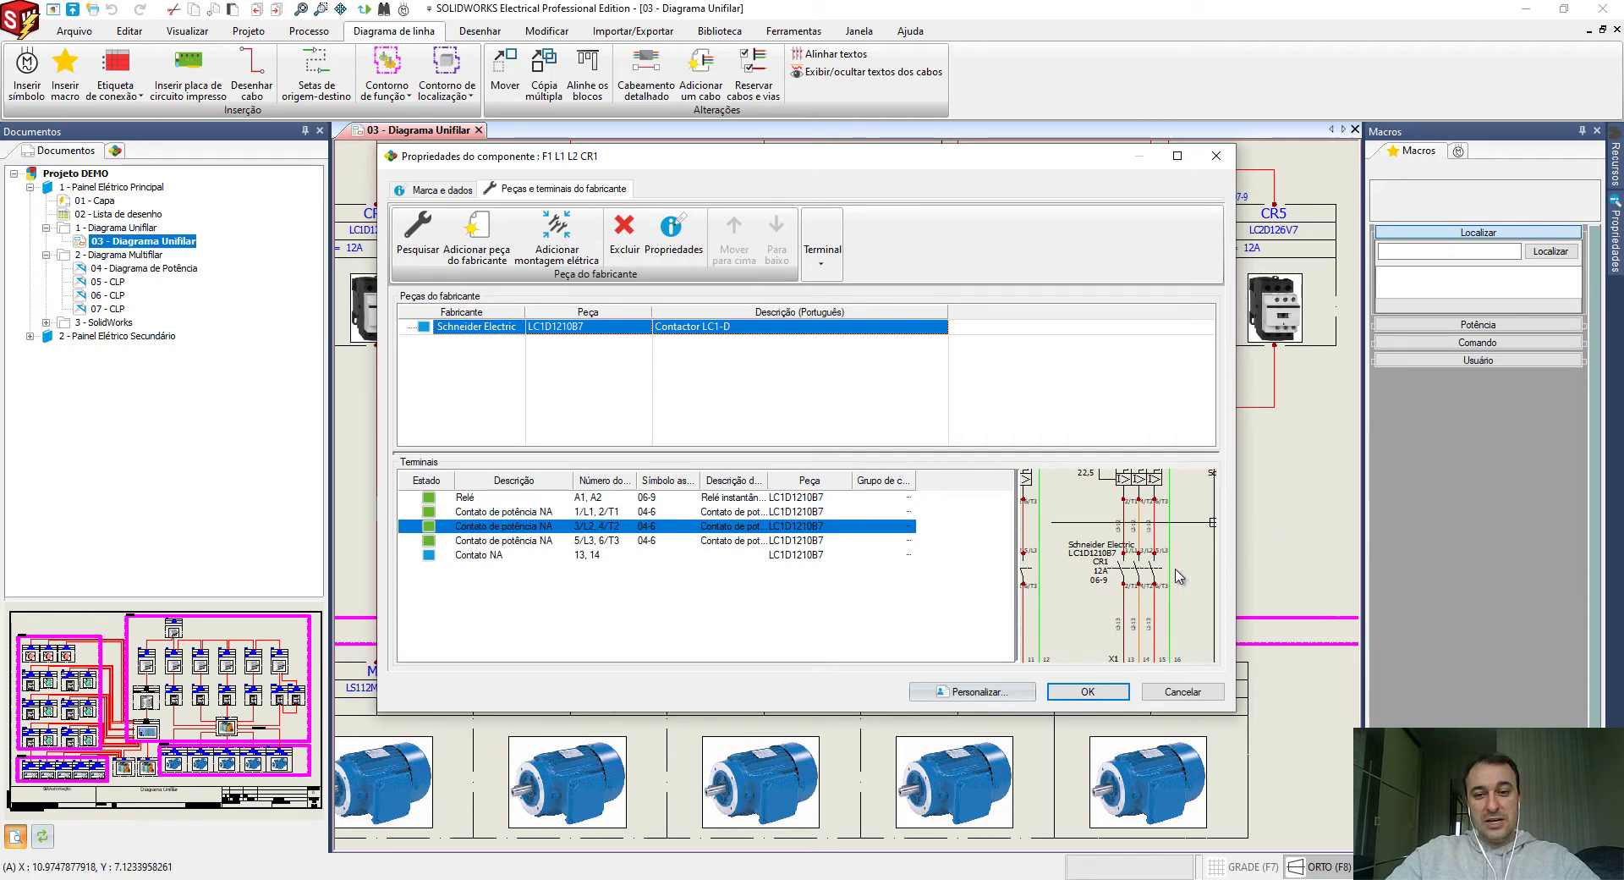
{"action": "left_click", "coordinate": [491, 542]}
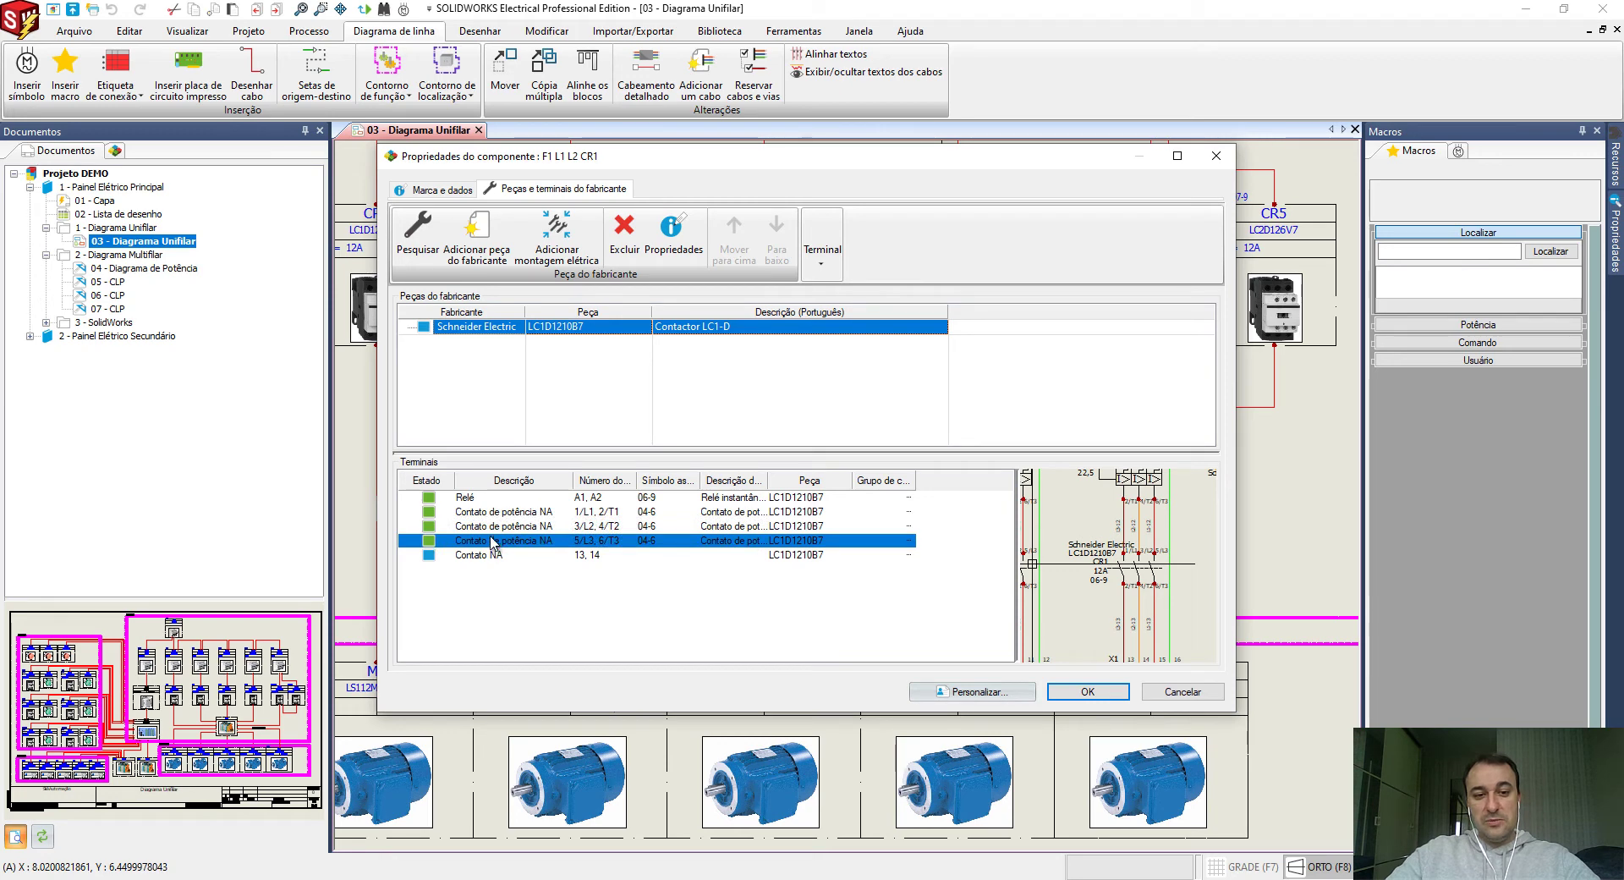
{"action": "left_click", "coordinate": [491, 527]}
{"action": "left_click", "coordinate": [490, 515]}
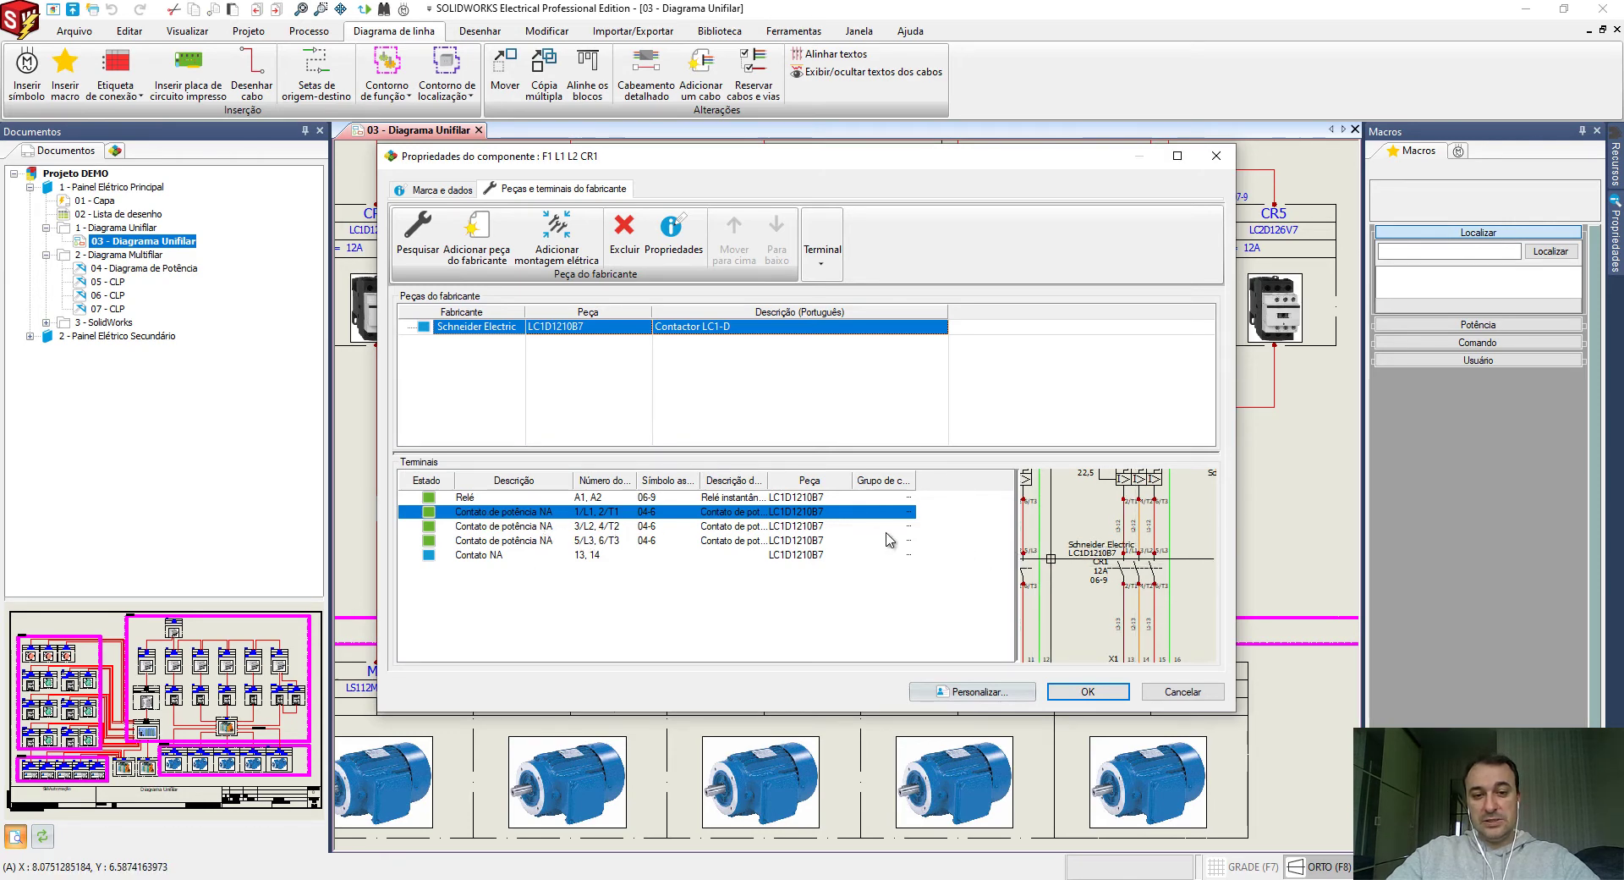
Preview the schematic use of contactor CR1's relay coil, check its NO contact 13, 14, and close the component properties.
{"action": "key", "text": "Up"}
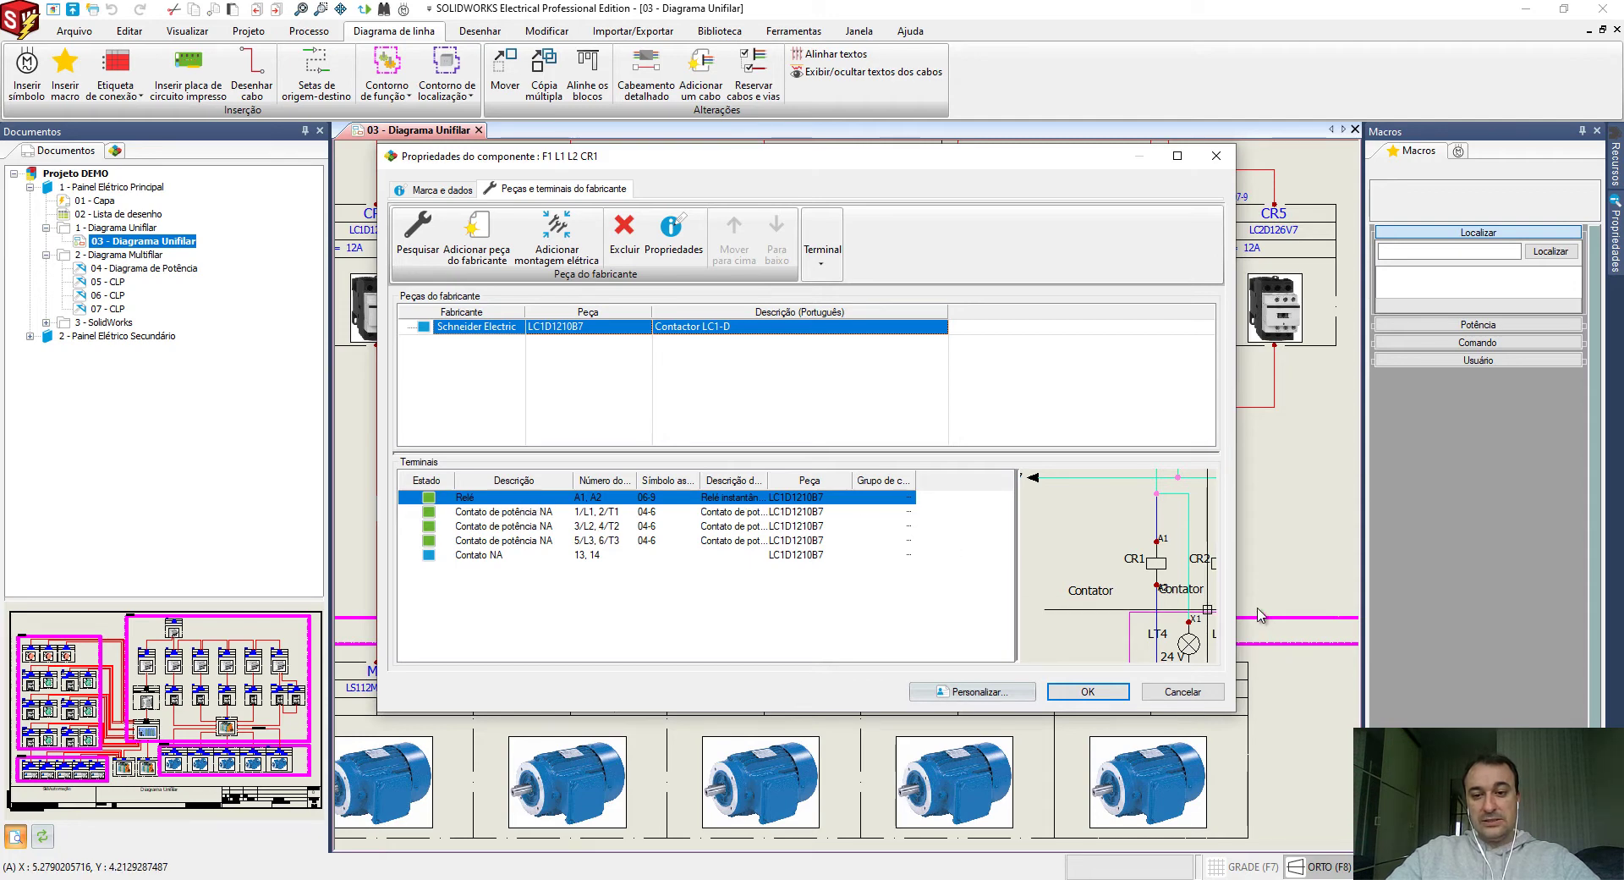
{"action": "left_click", "coordinate": [499, 559]}
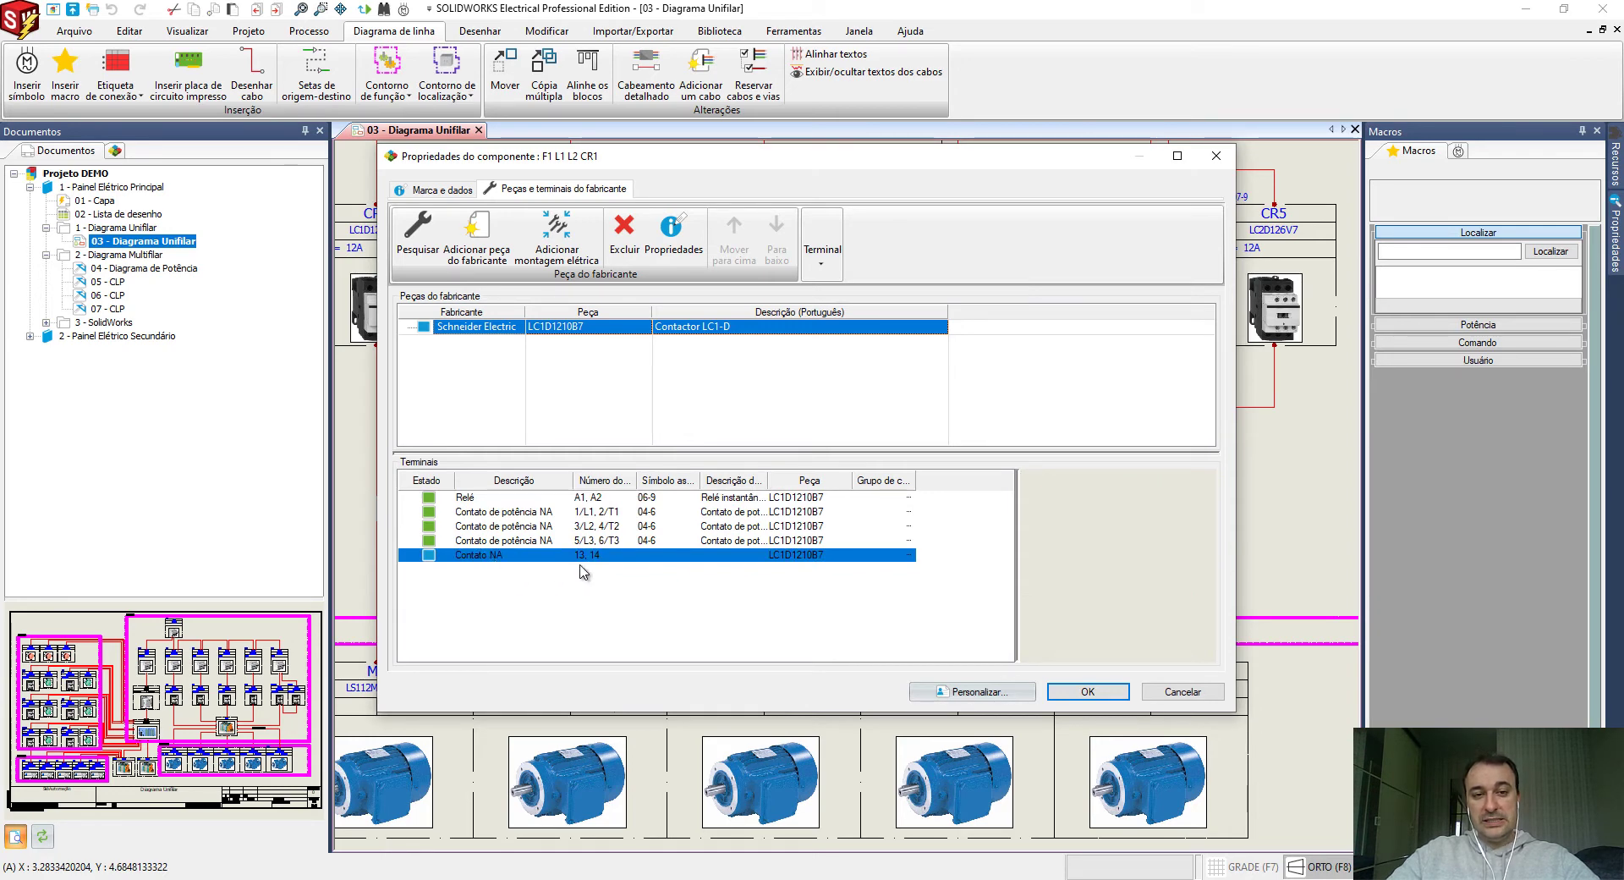
{"action": "key", "text": "Escape"}
{"action": "key", "text": "Escape"}
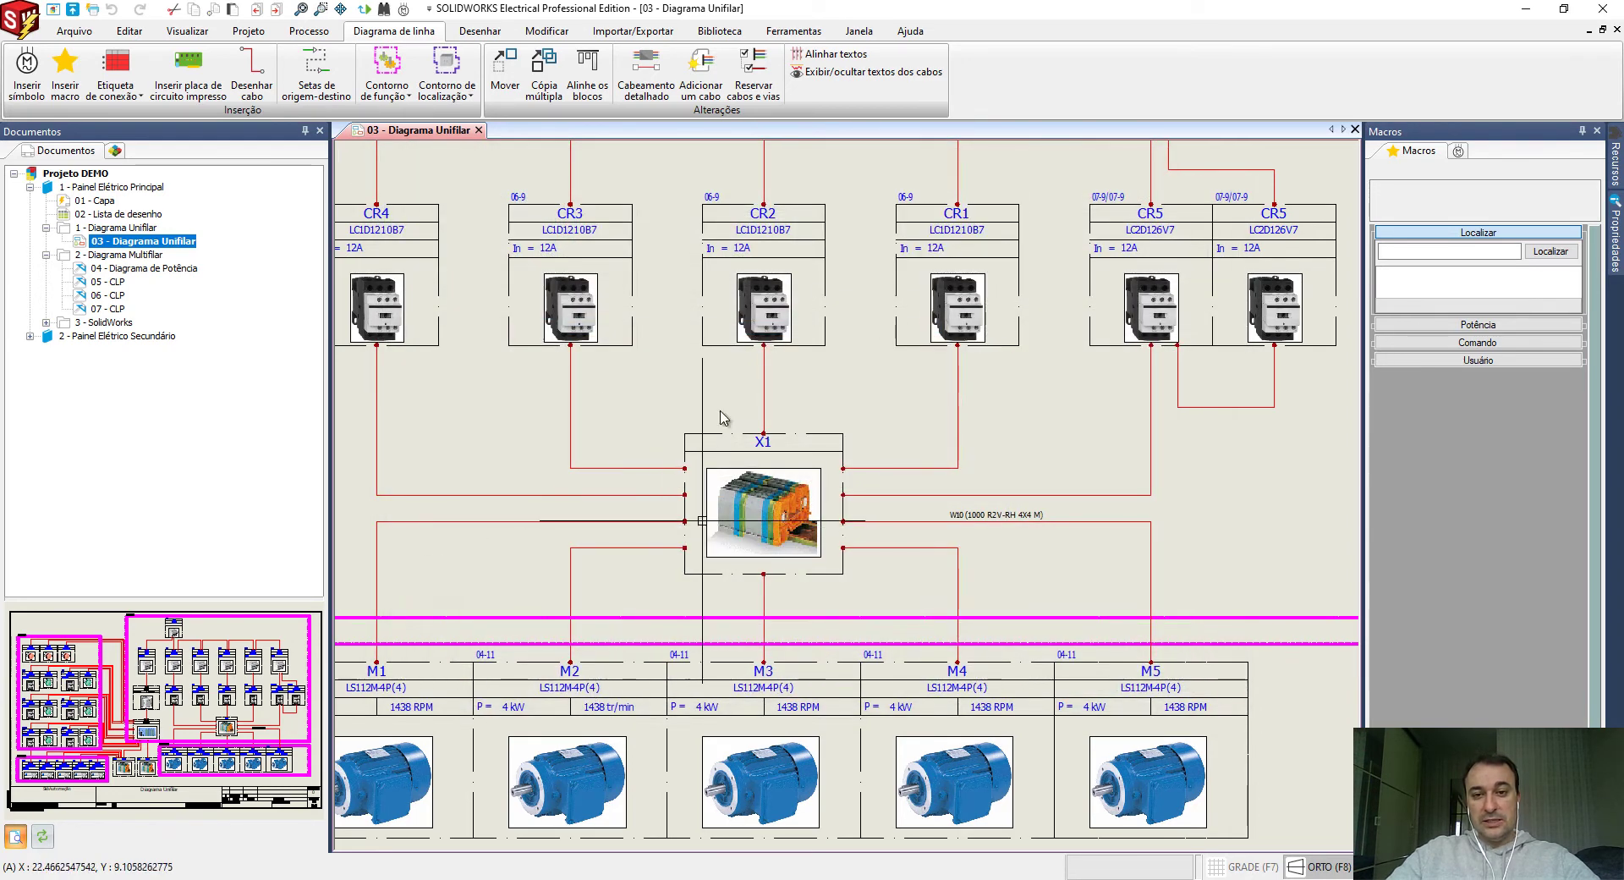
{"action": "middle_click", "coordinate": [839, 498]}
{"action": "middle_click", "coordinate": [838, 498]}
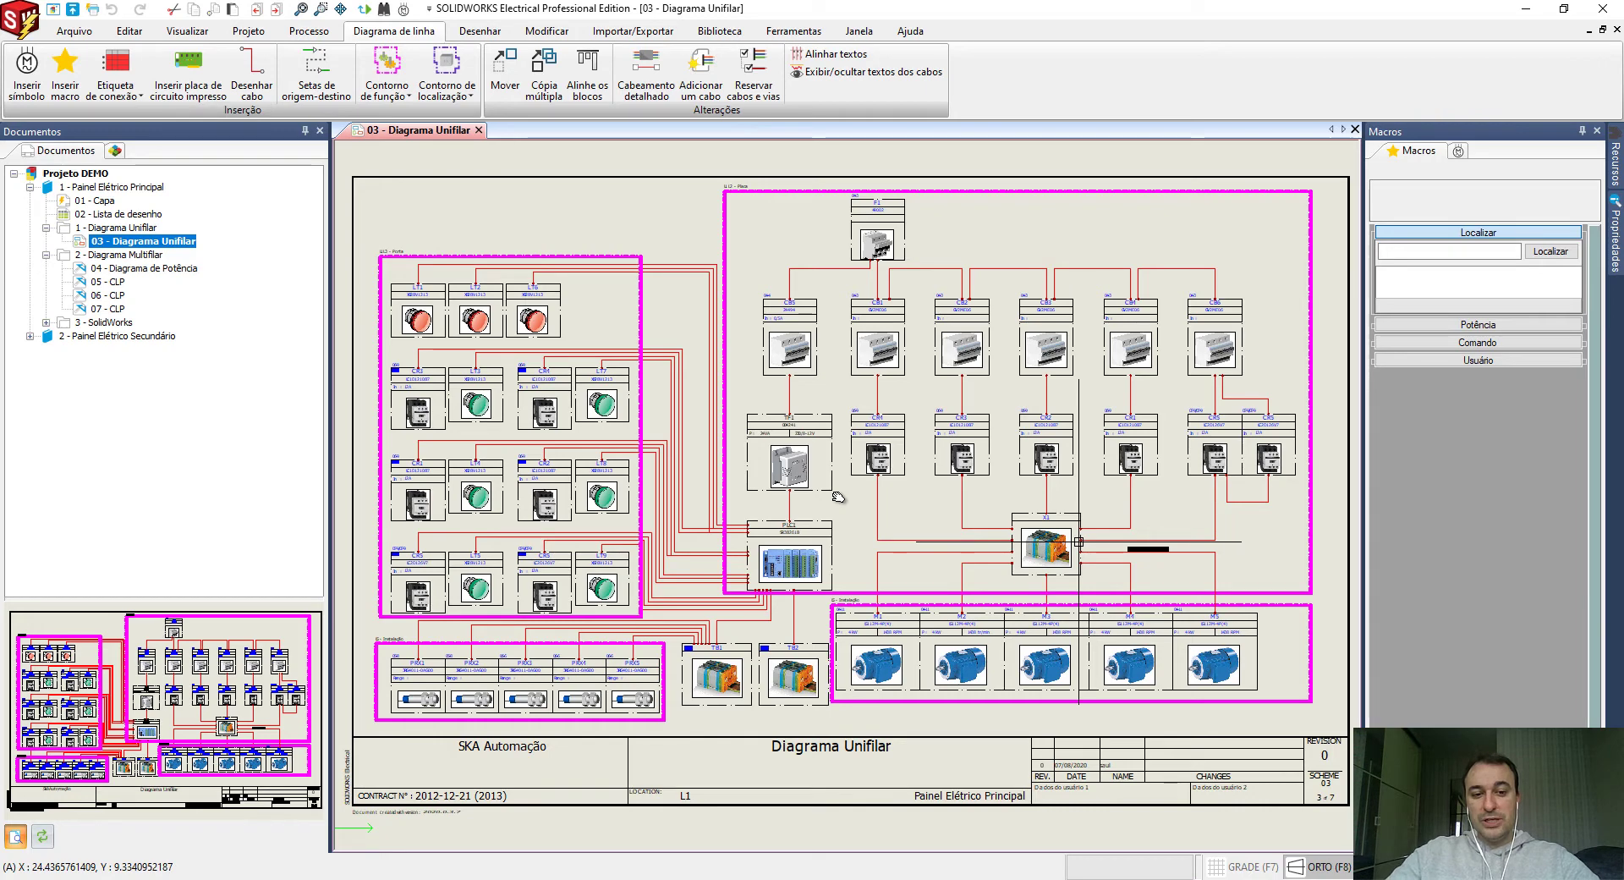
Examine the detailed cabling of the cable between sensor PRX5 and terminal strip TB1, checking both ends of the black and blue cores.
{"action": "scroll", "coordinate": [592, 702], "scroll_direction": "up", "scroll_amount": 5}
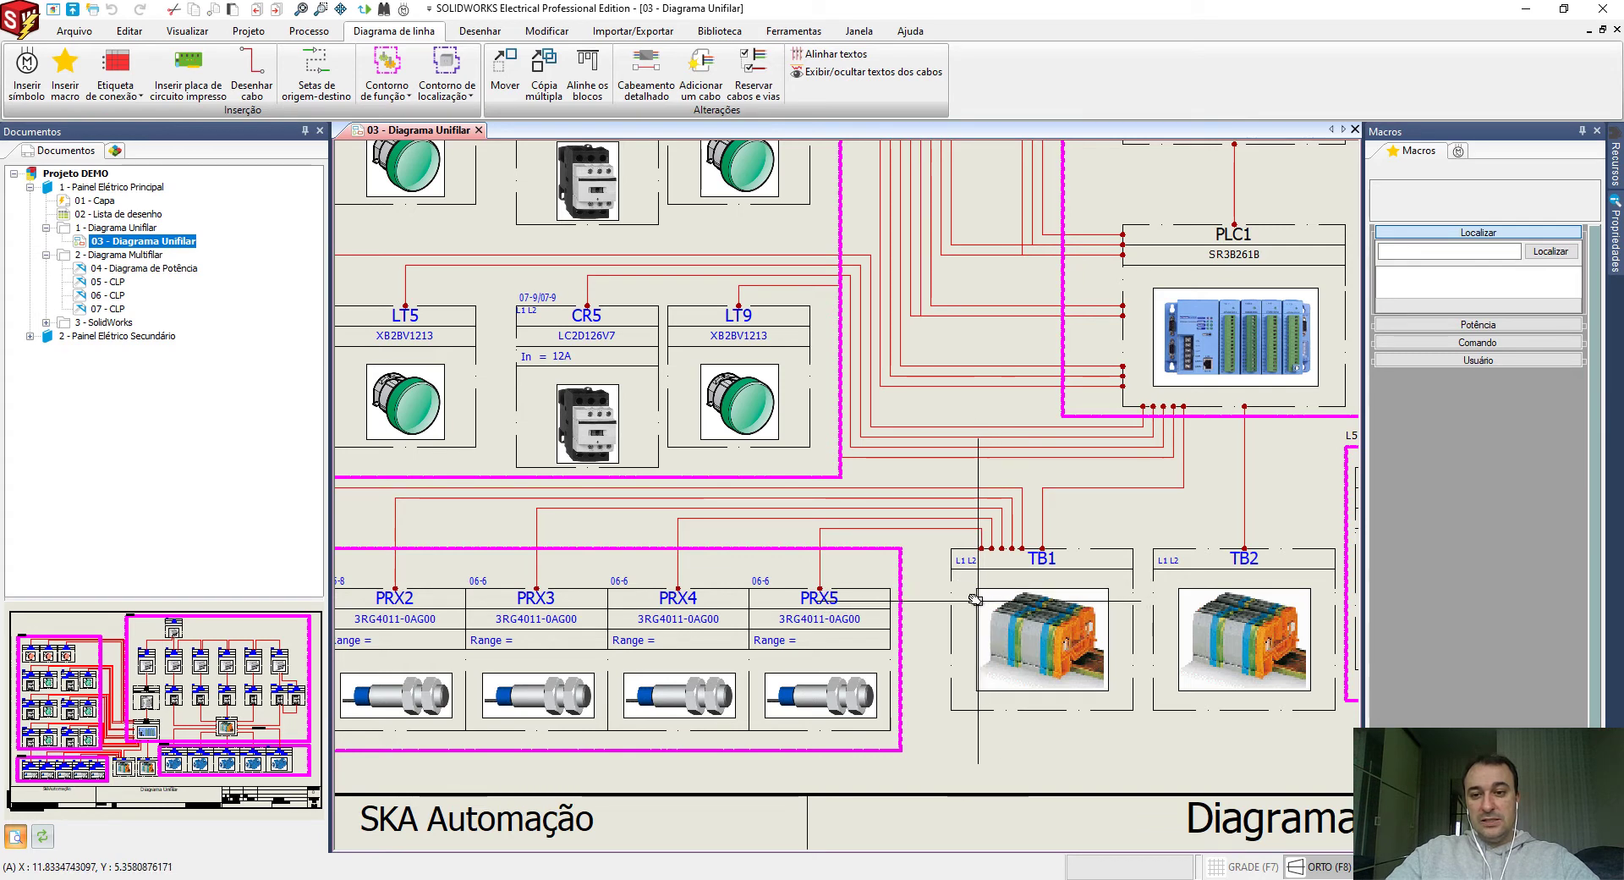
{"action": "double_click", "coordinate": [923, 527]}
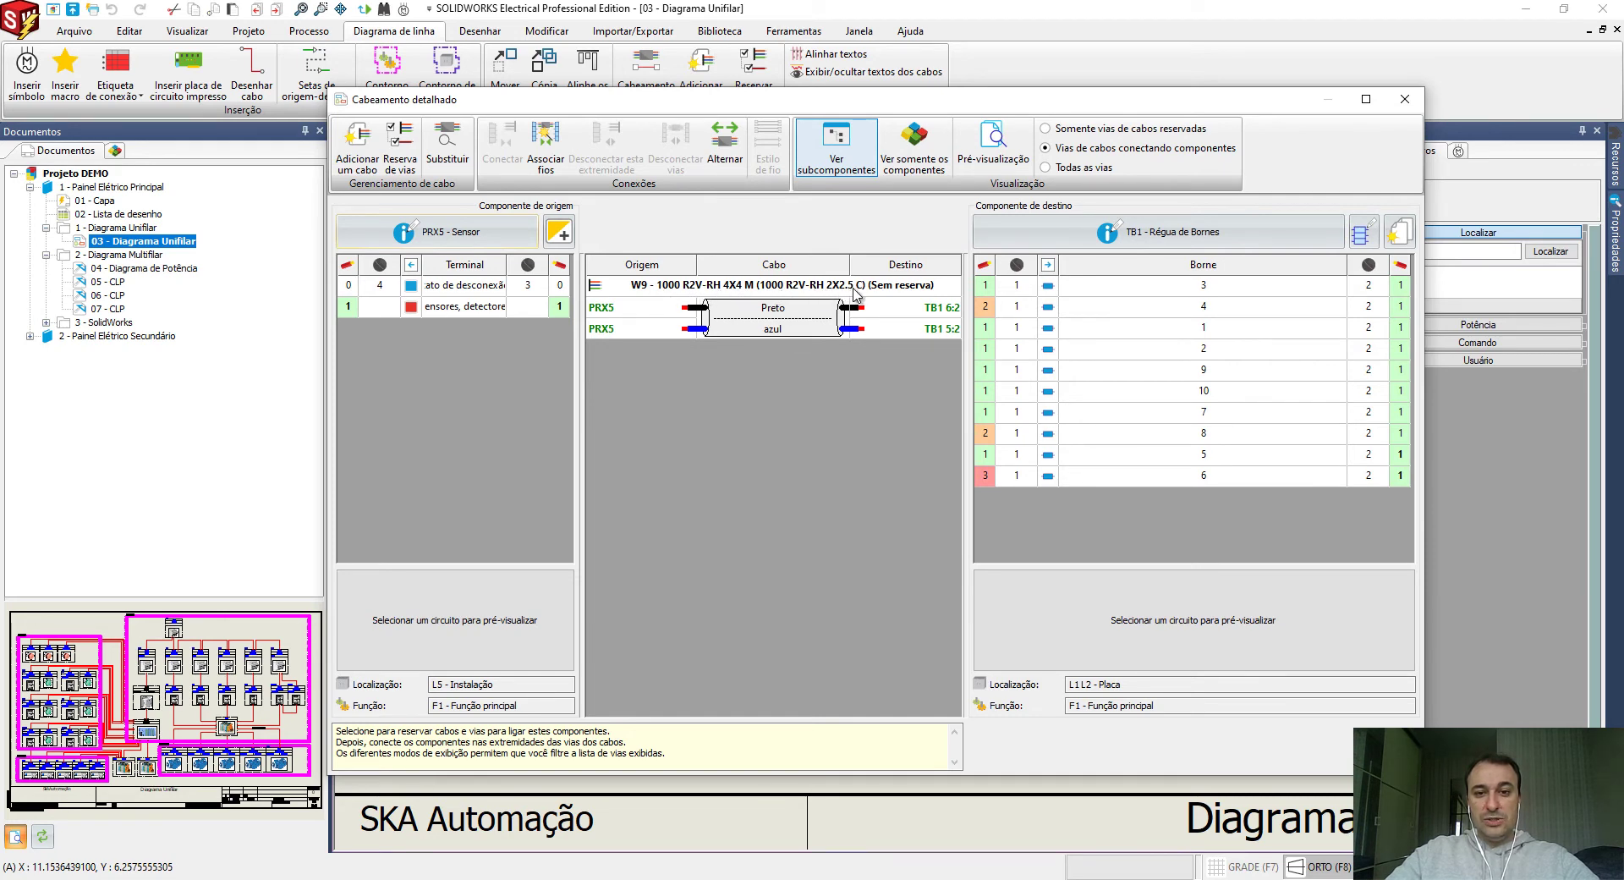
{"action": "left_click", "coordinate": [934, 310]}
{"action": "left_click", "coordinate": [941, 336]}
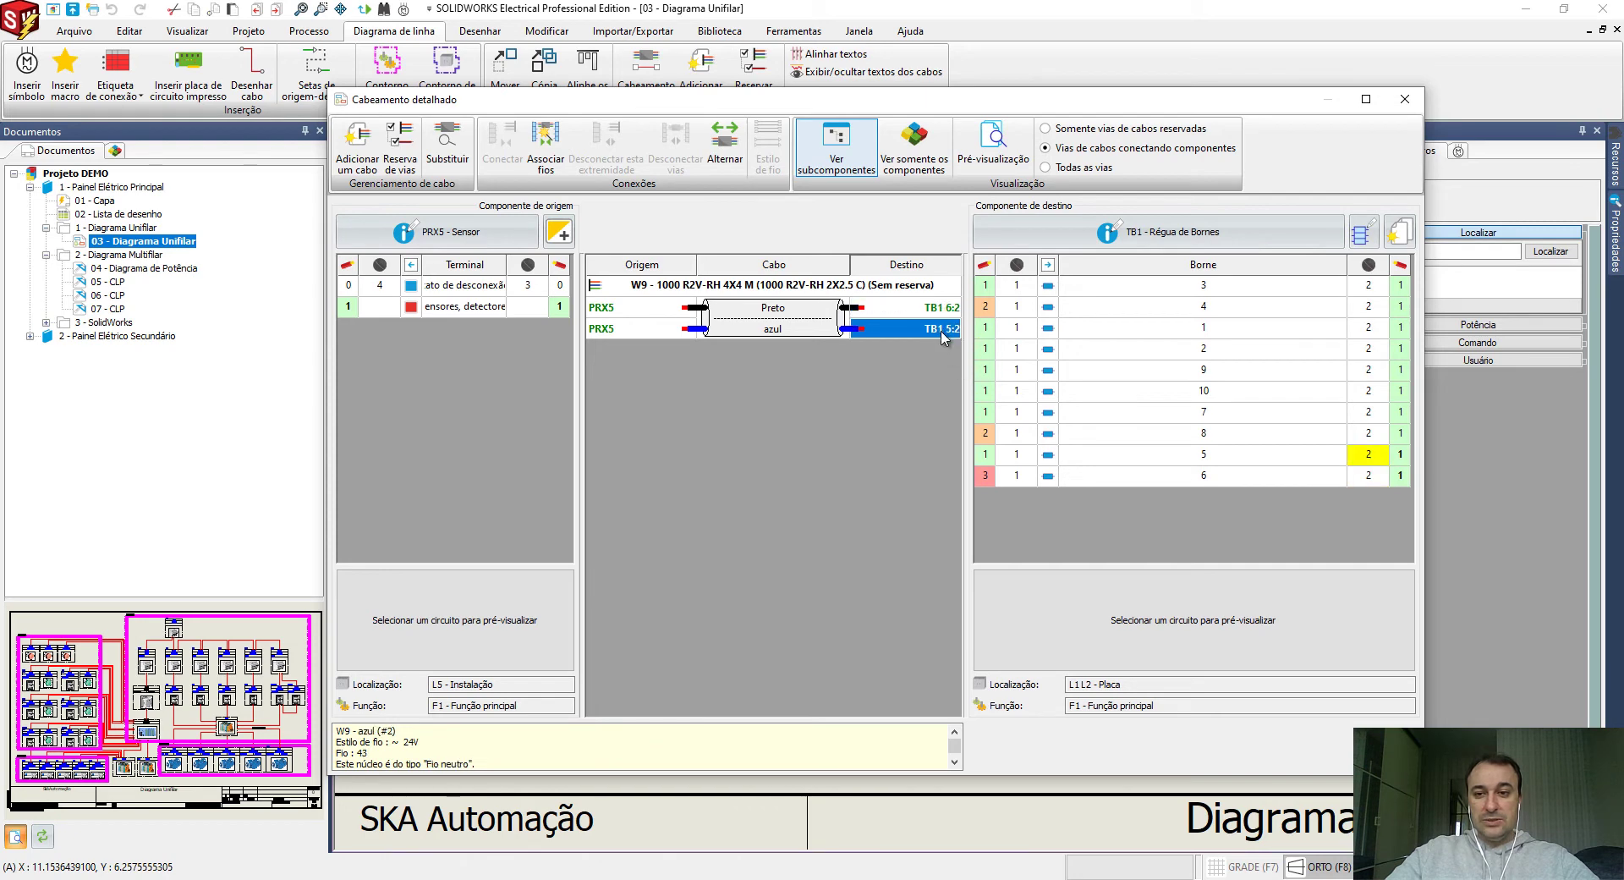
{"action": "left_click", "coordinate": [651, 312]}
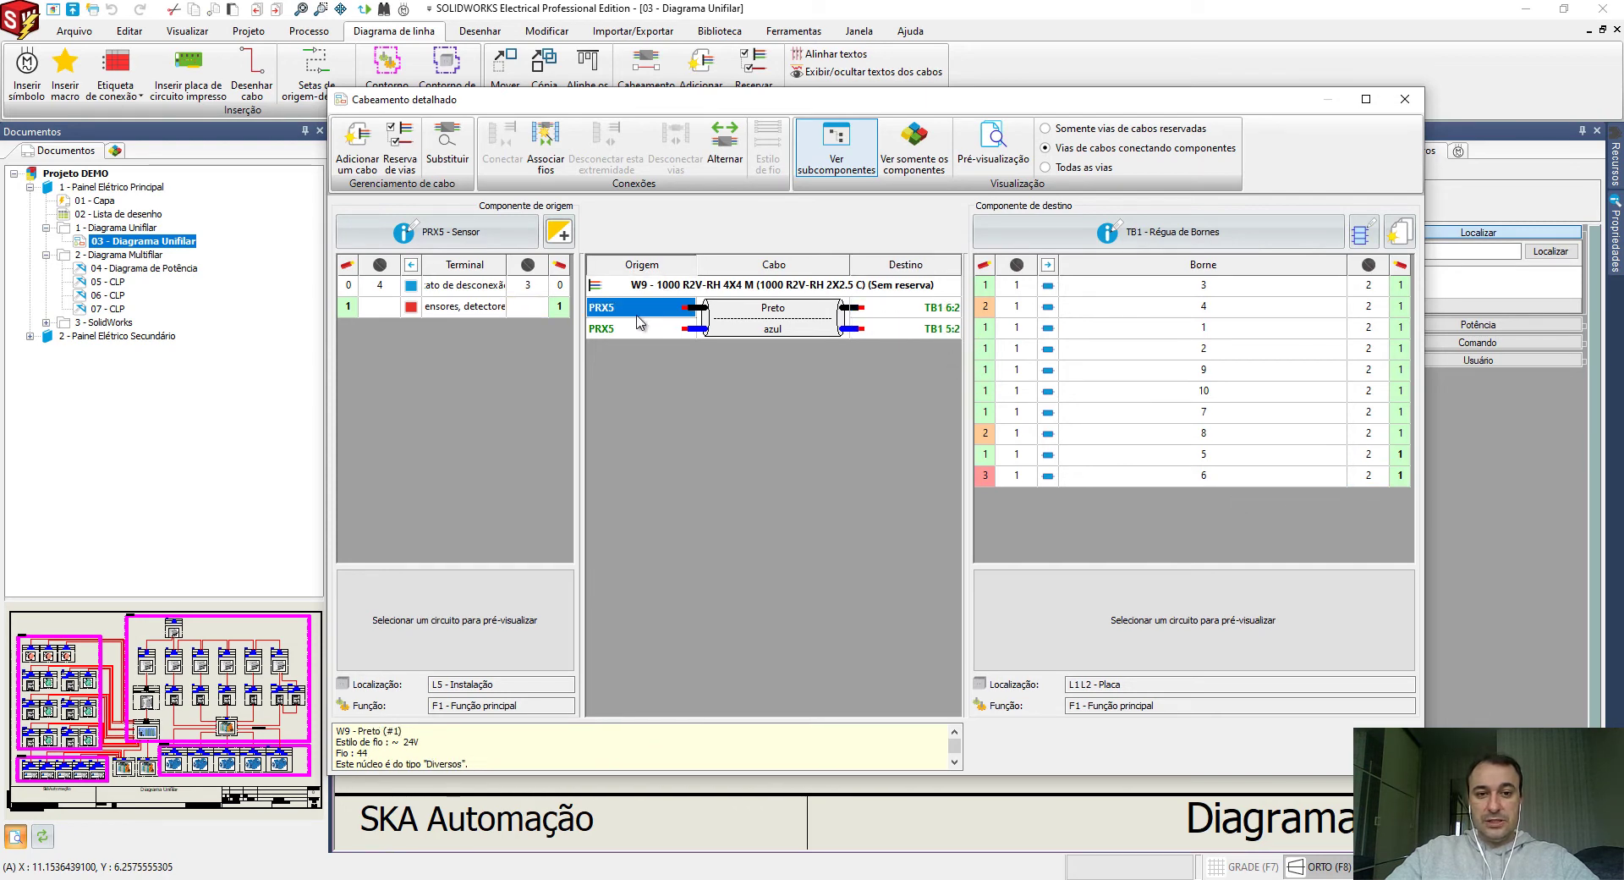
{"action": "left_click", "coordinate": [630, 329]}
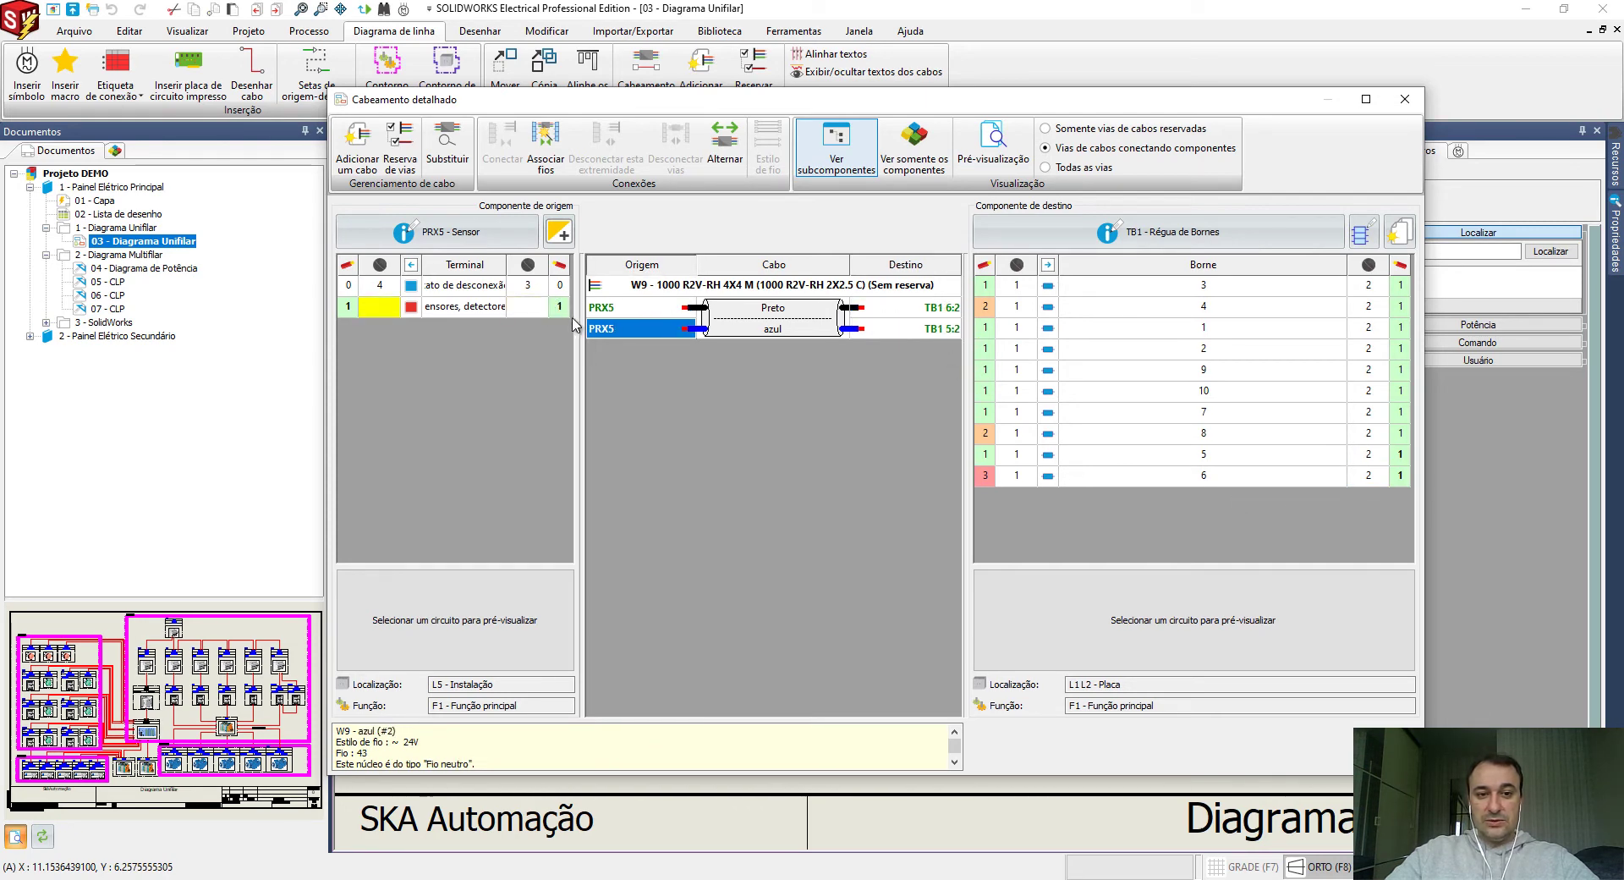
{"action": "key", "text": "Escape"}
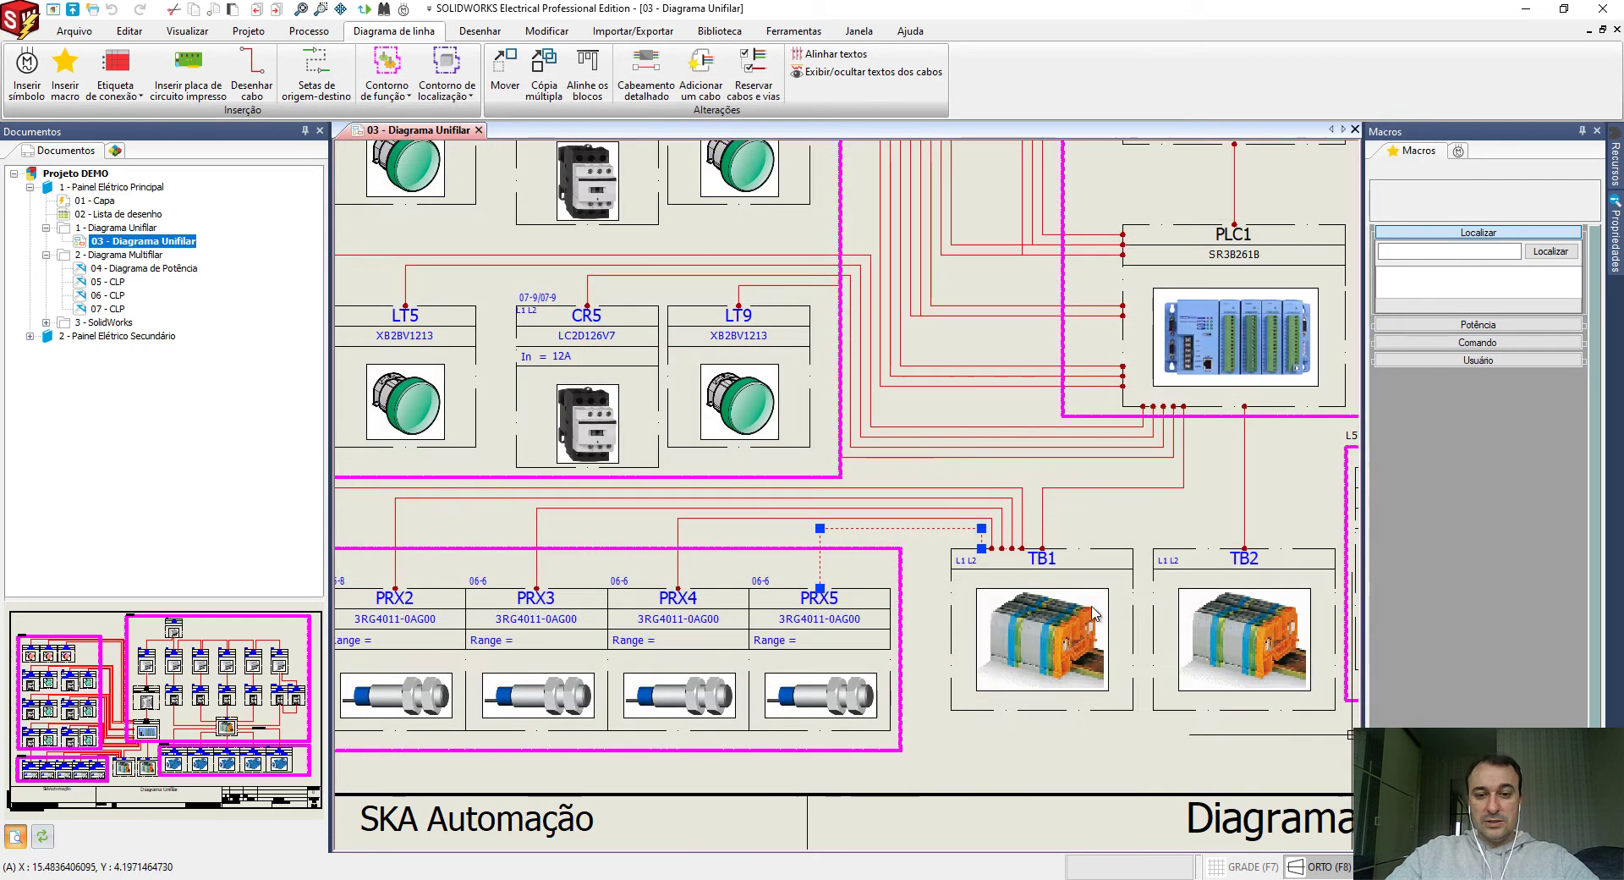
{"action": "key", "text": "Escape"}
{"action": "middle_click", "coordinate": [942, 549]}
{"action": "middle_click", "coordinate": [942, 548]}
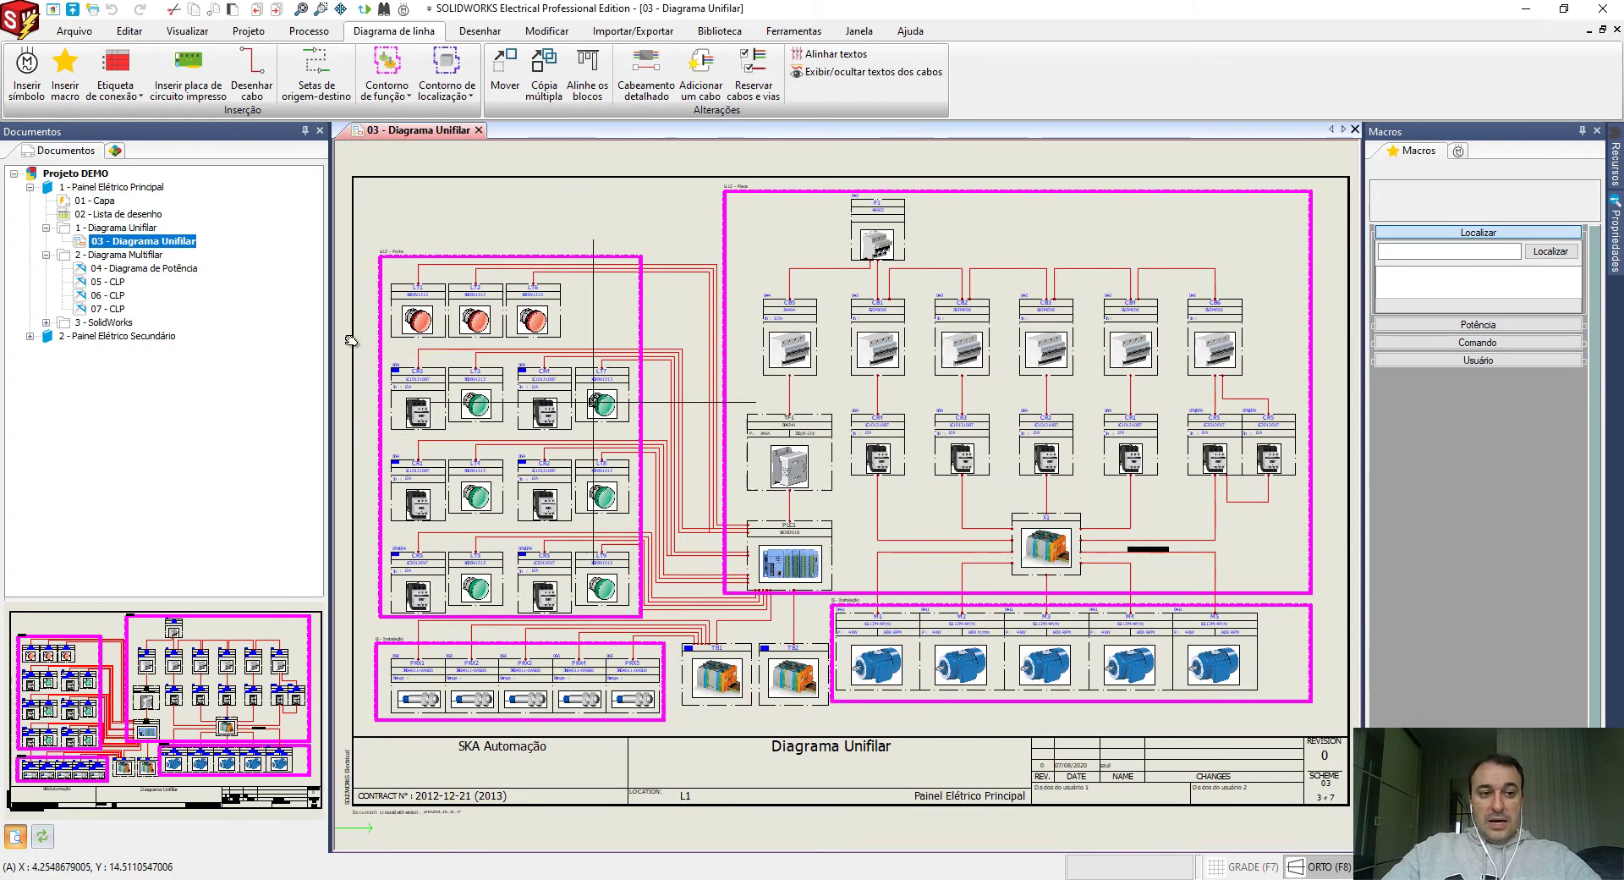
Open drawing 04 - Diagrama de Potência and compare it with the line diagram in 03 - Diagrama Unifilar.
{"action": "double_click", "coordinate": [138, 271]}
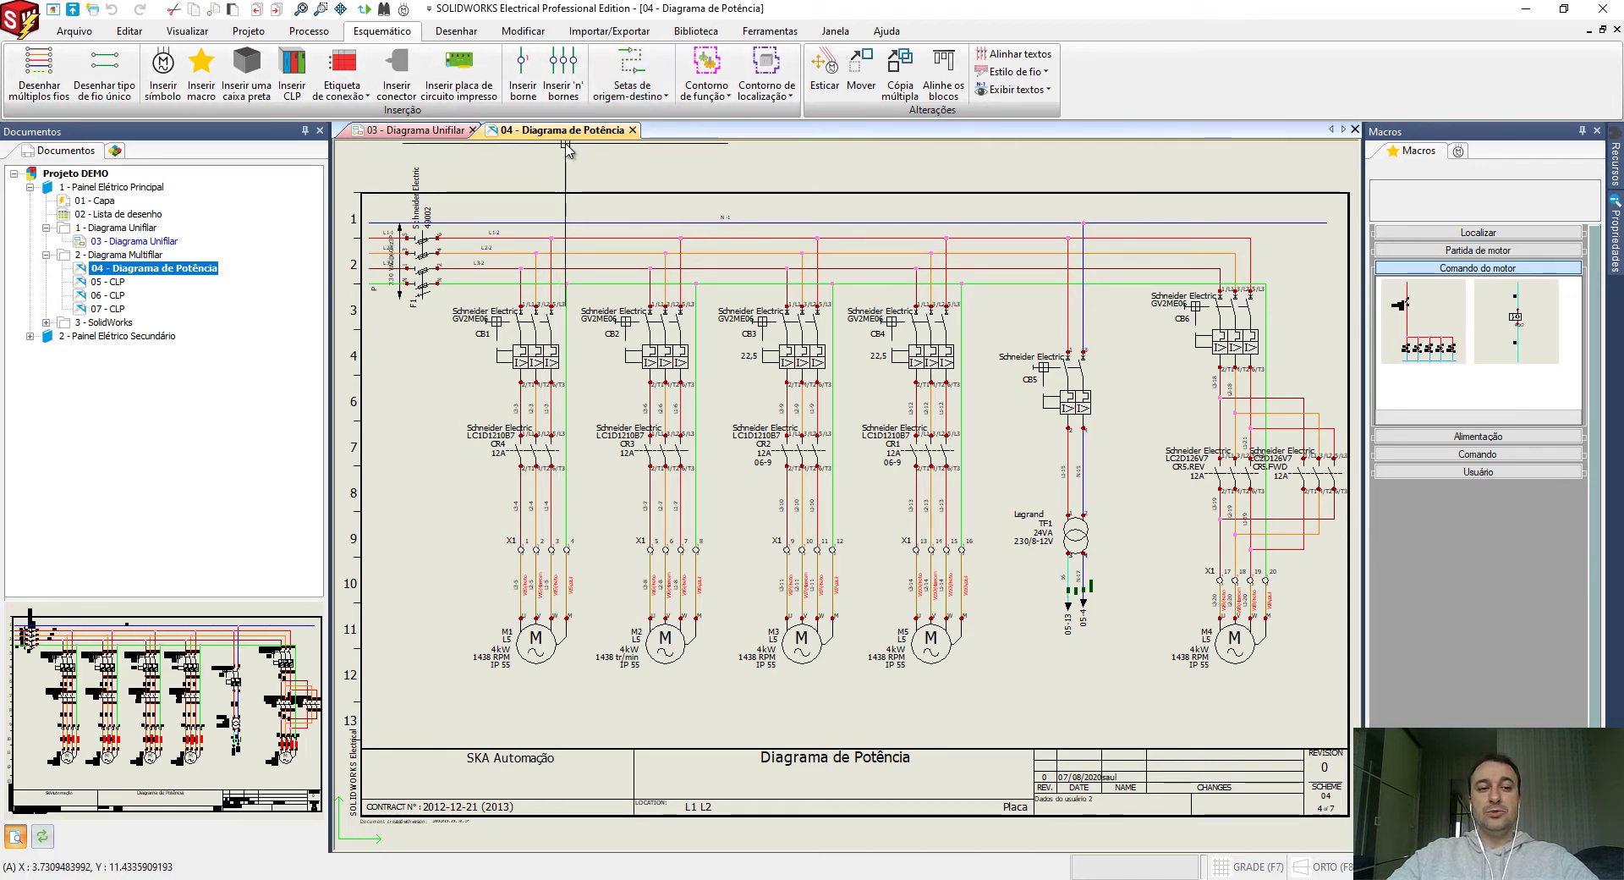
{"action": "left_click", "coordinate": [423, 132]}
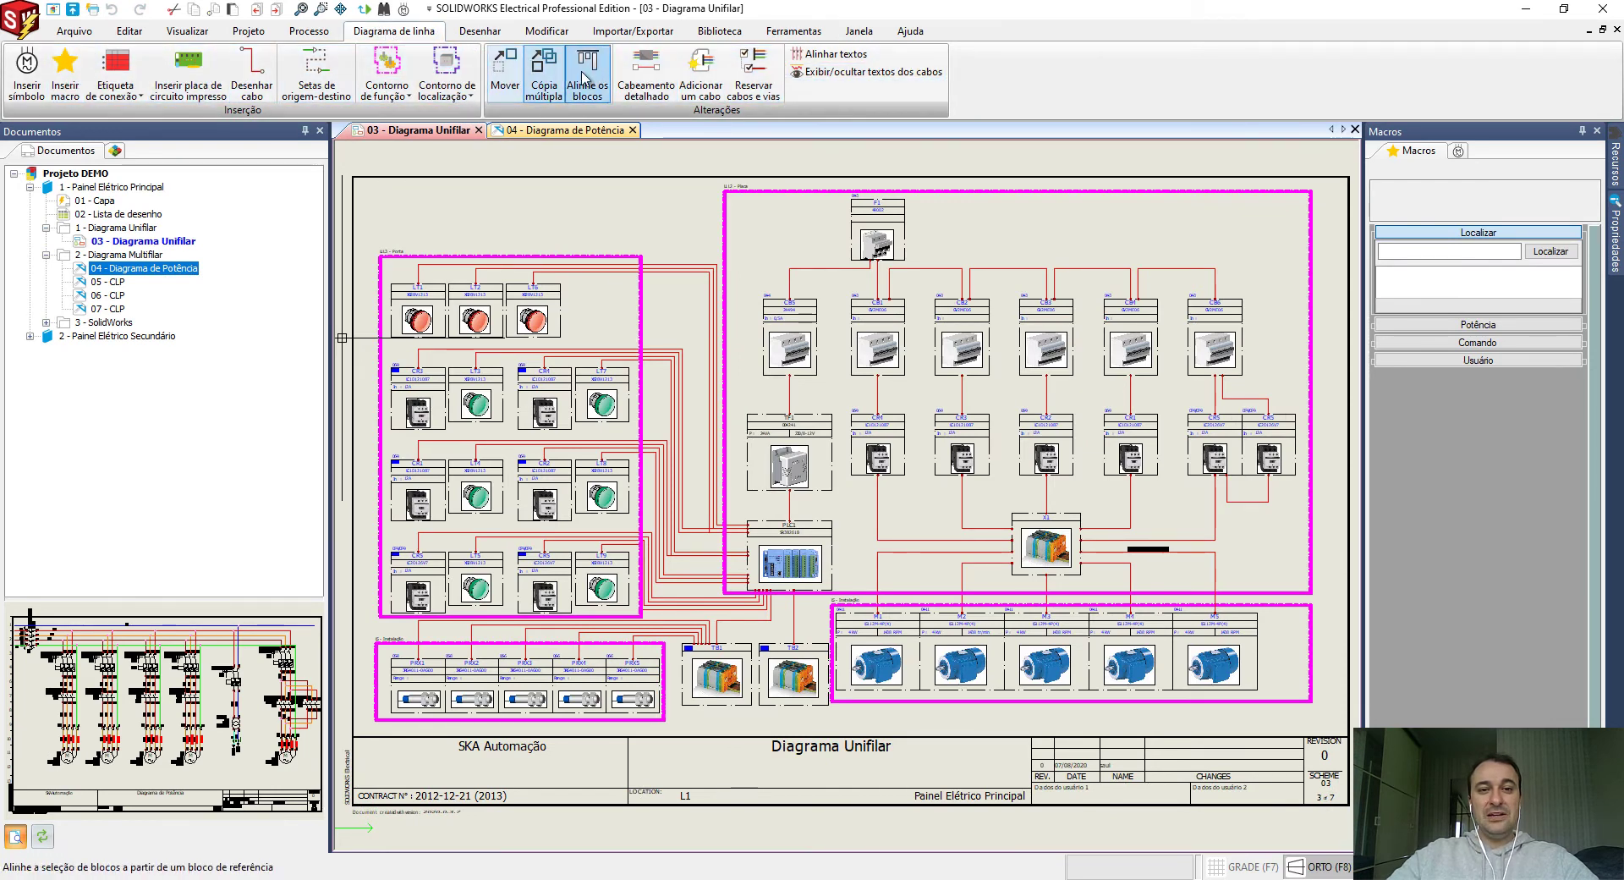
{"action": "left_click", "coordinate": [798, 74]}
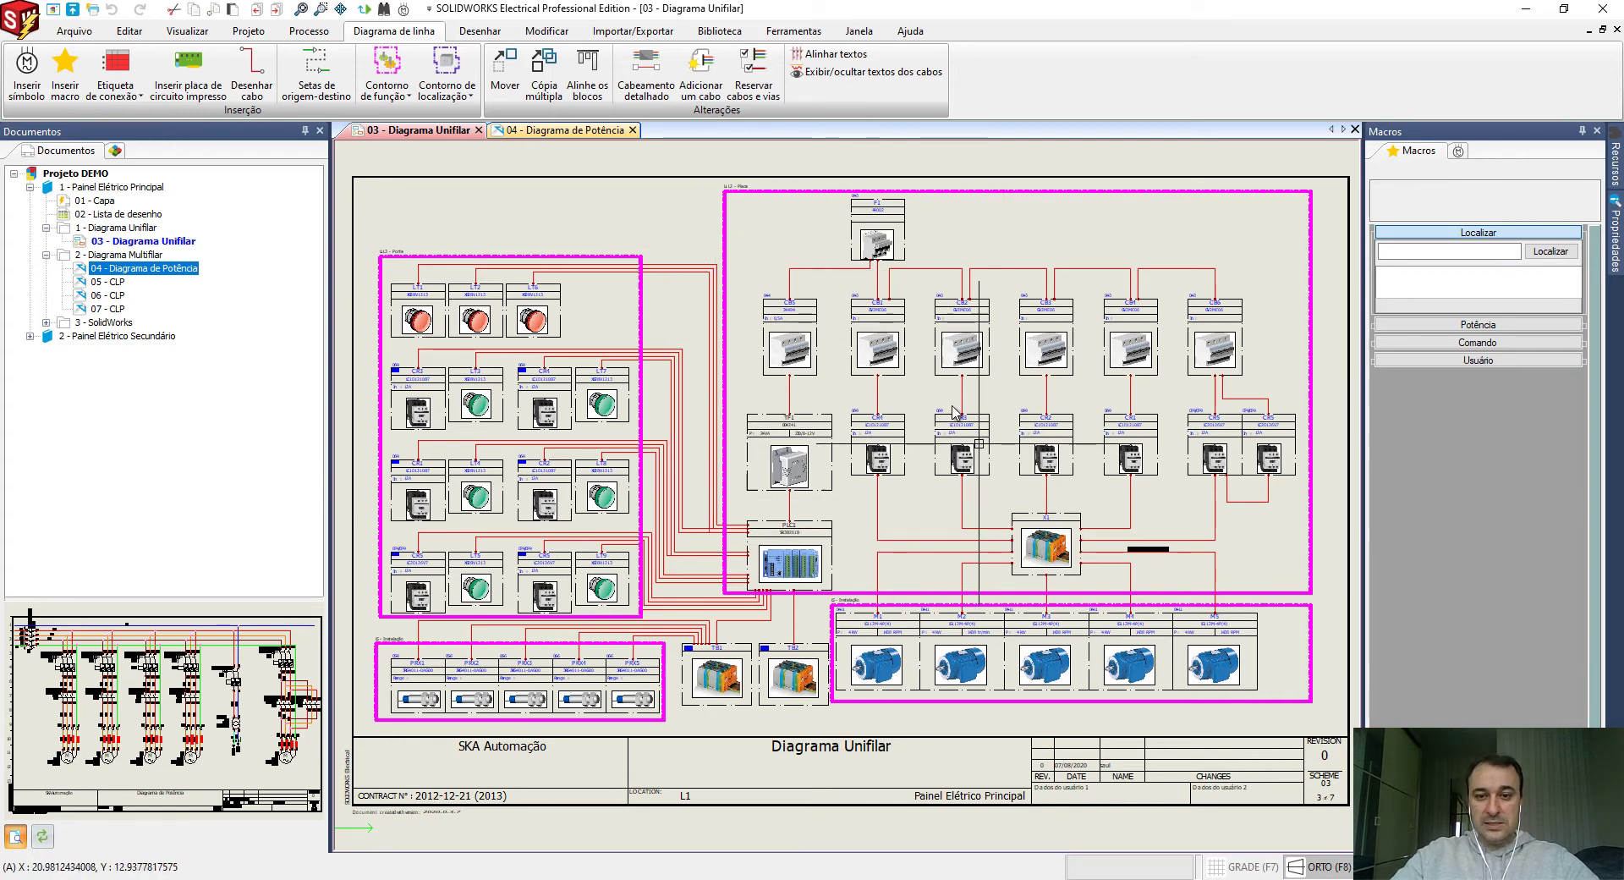
{"action": "left_click", "coordinate": [560, 130]}
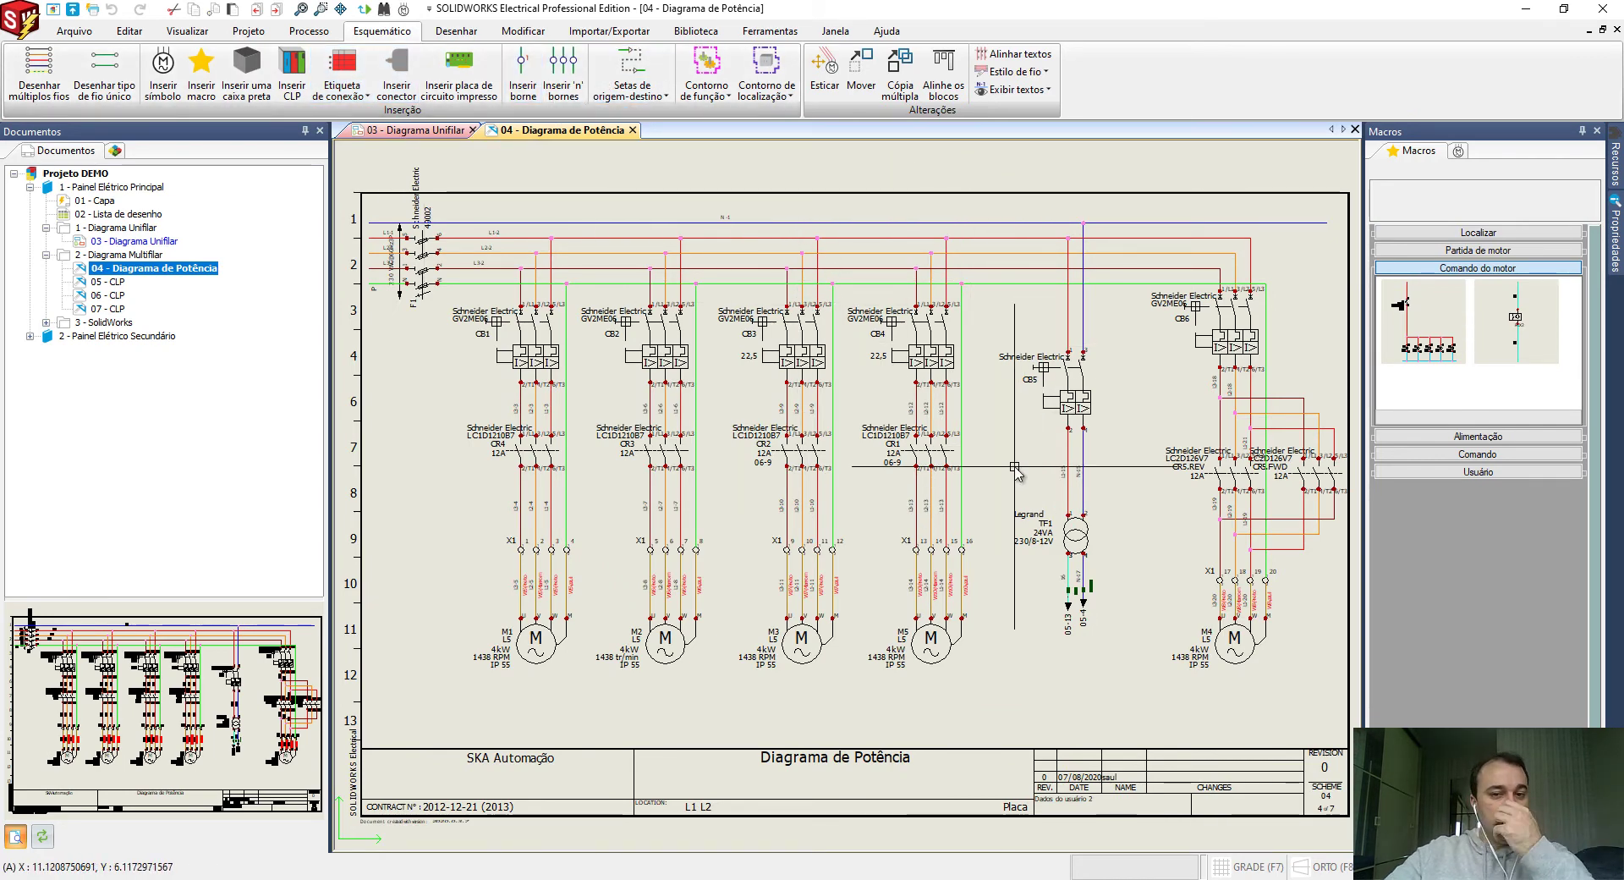
{"action": "scroll", "coordinate": [1033, 495], "scroll_direction": "up", "scroll_amount": 4}
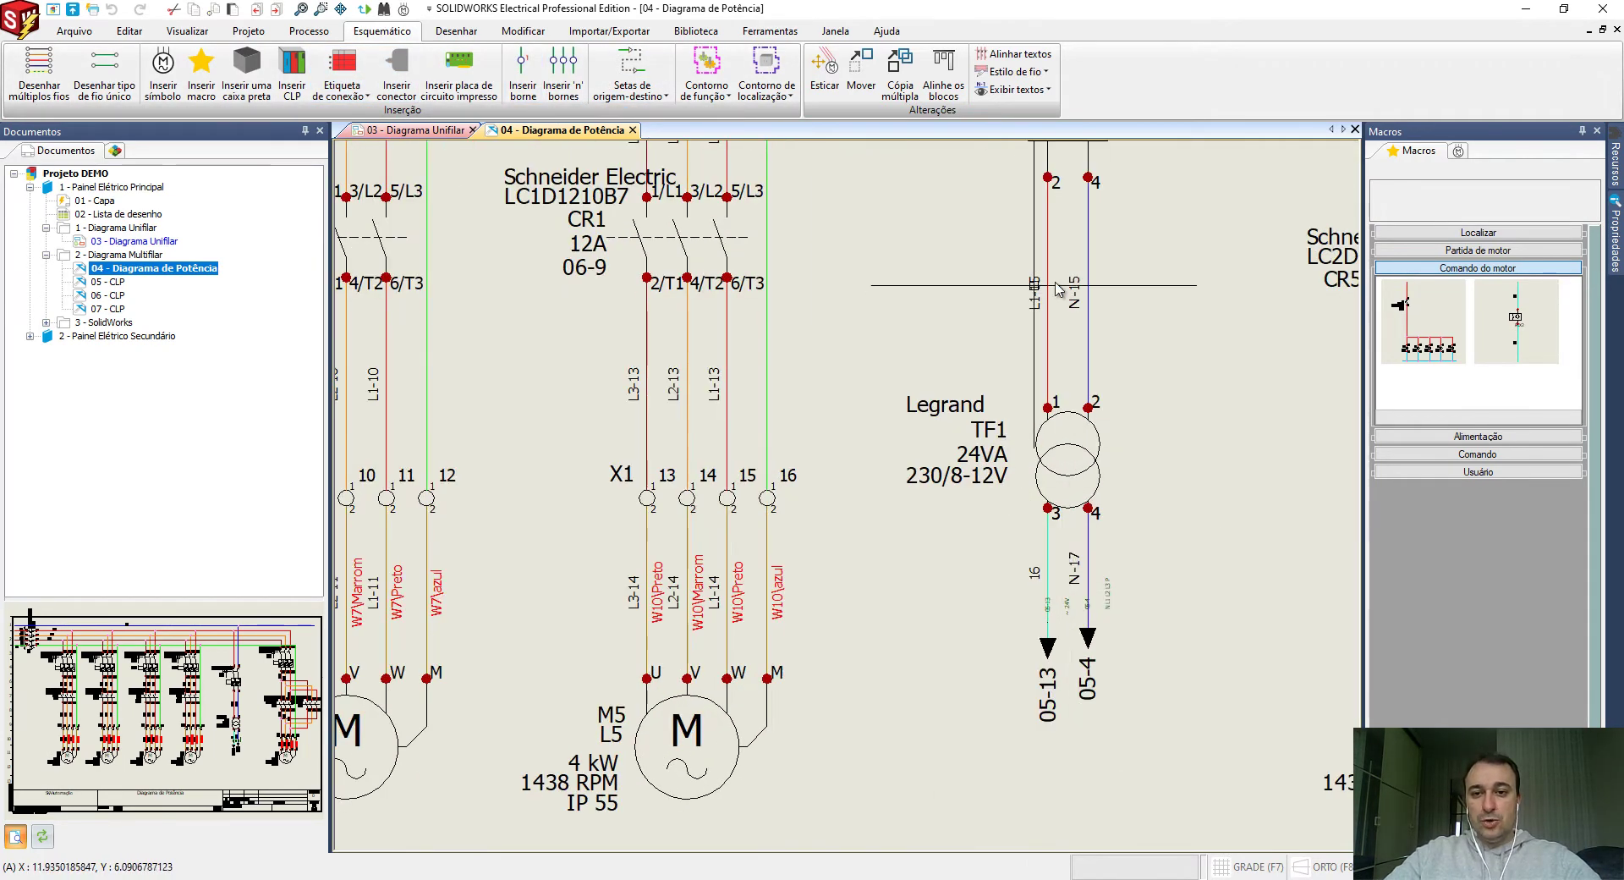
Recalculate the wire numbers across the whole project, keeping the manual numbers.
{"action": "left_click", "coordinate": [314, 32]}
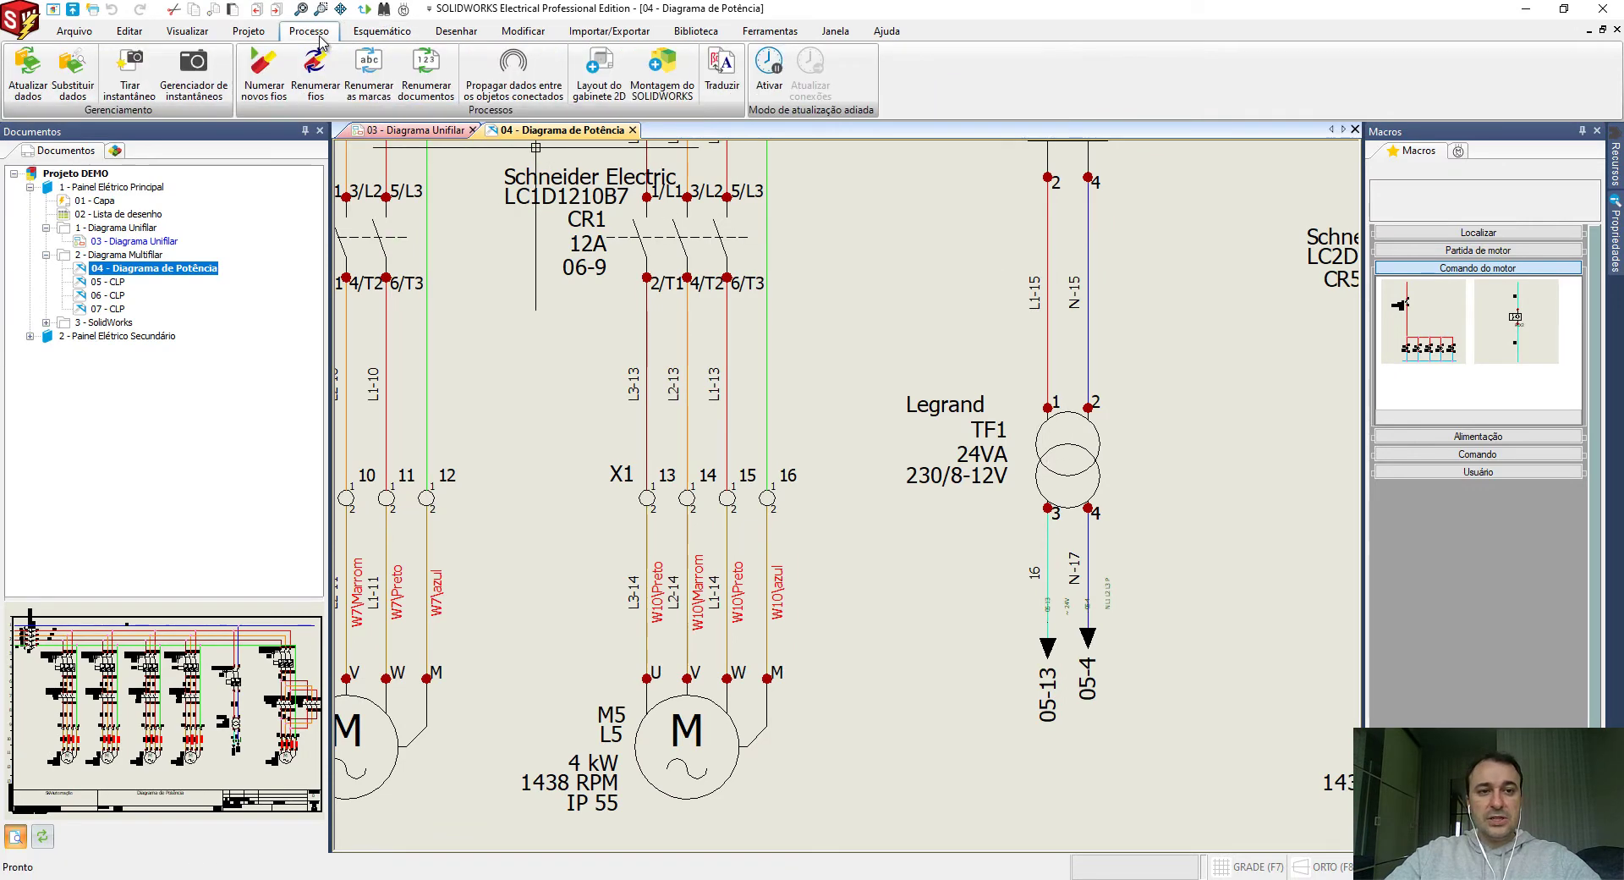
{"action": "left_click", "coordinate": [323, 77]}
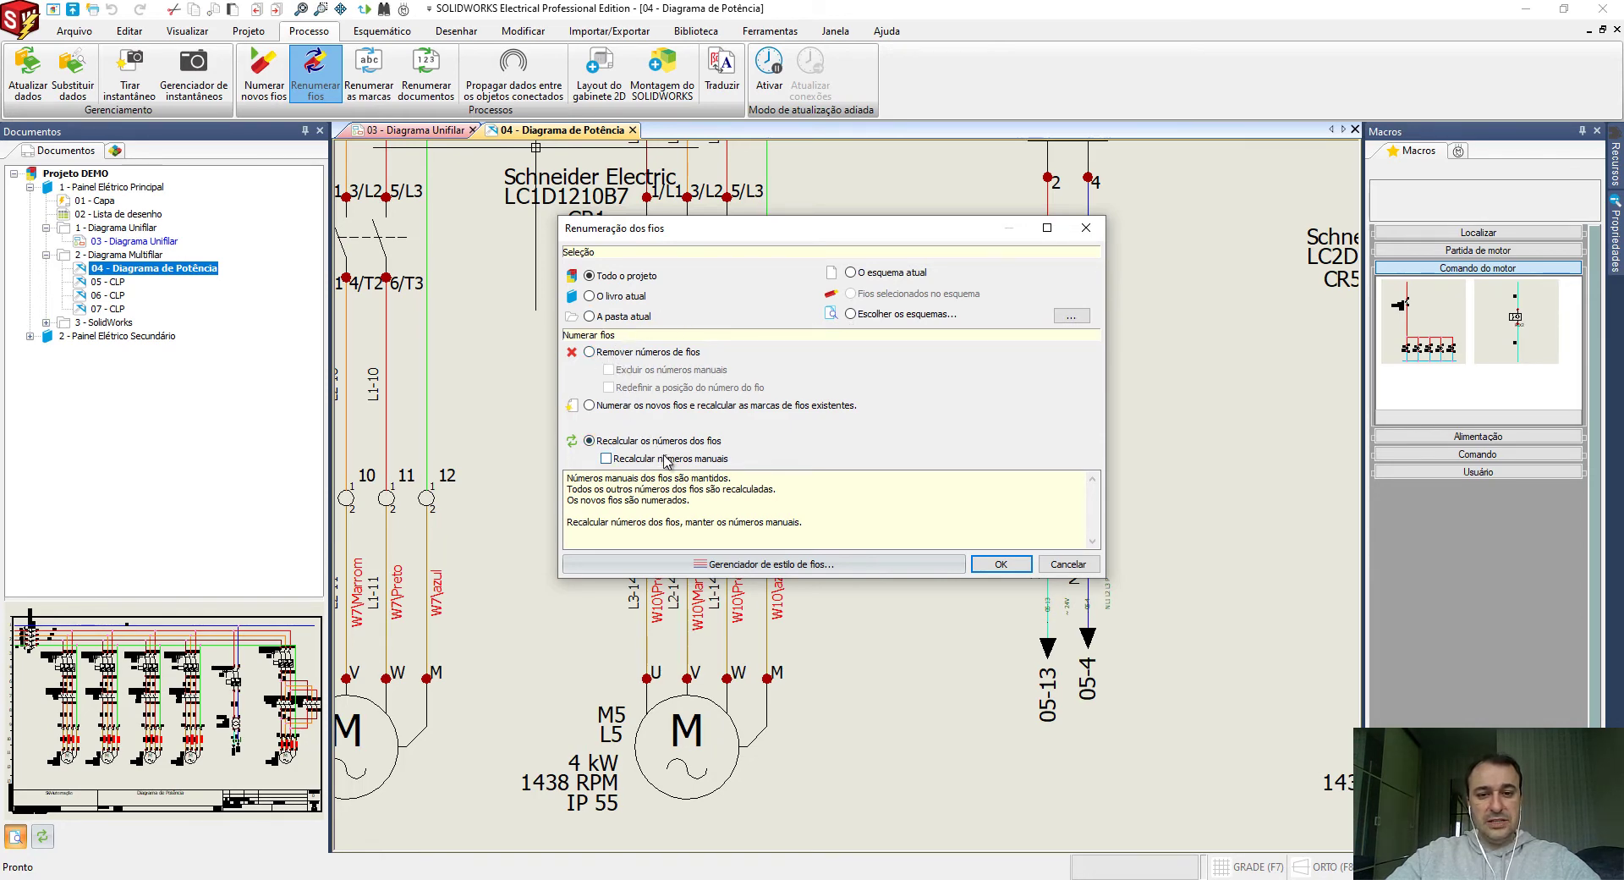
{"action": "left_click", "coordinate": [982, 567]}
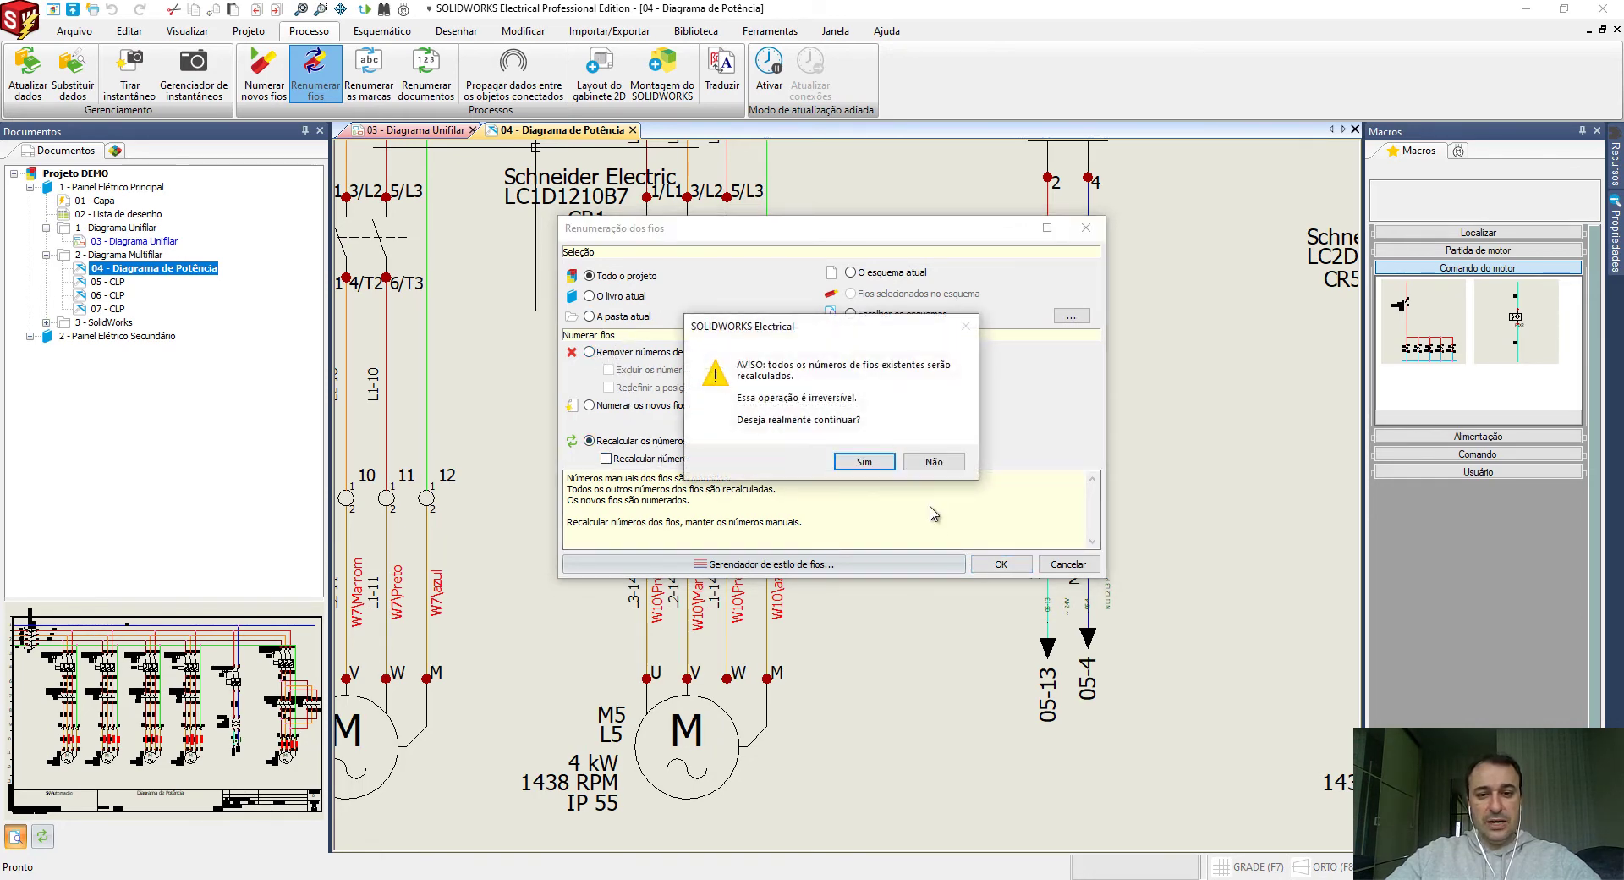
{"action": "left_click", "coordinate": [864, 462]}
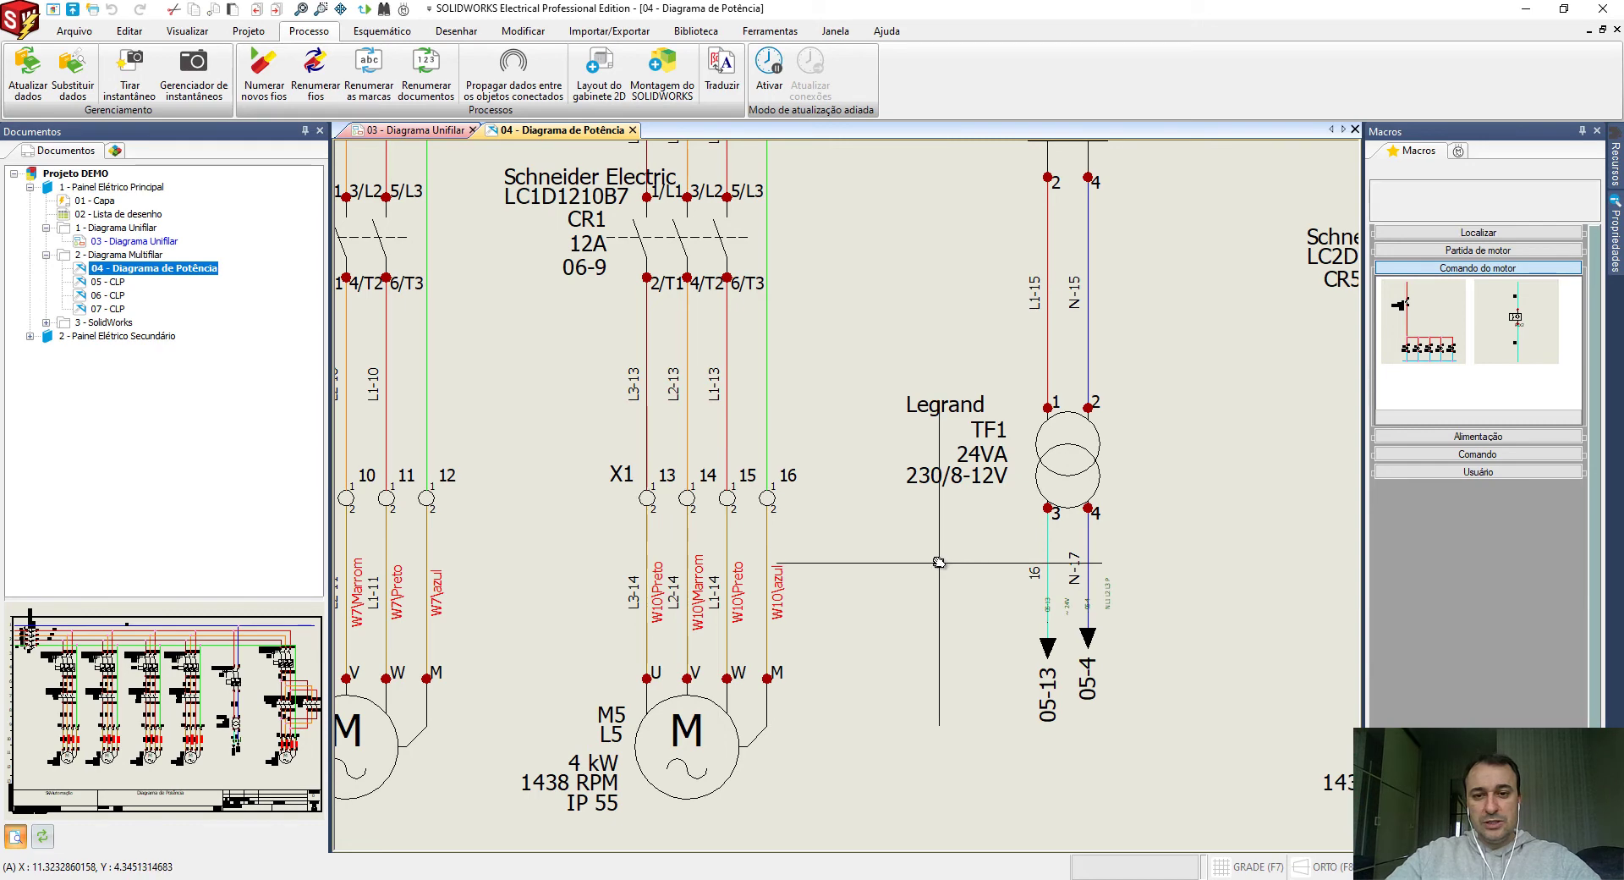
Open drawing 05 - CLP and review its PLC wiring and wire numbers.
{"action": "scroll", "coordinate": [939, 562], "scroll_direction": "down", "scroll_amount": 5}
{"action": "left_click", "coordinate": [109, 281]}
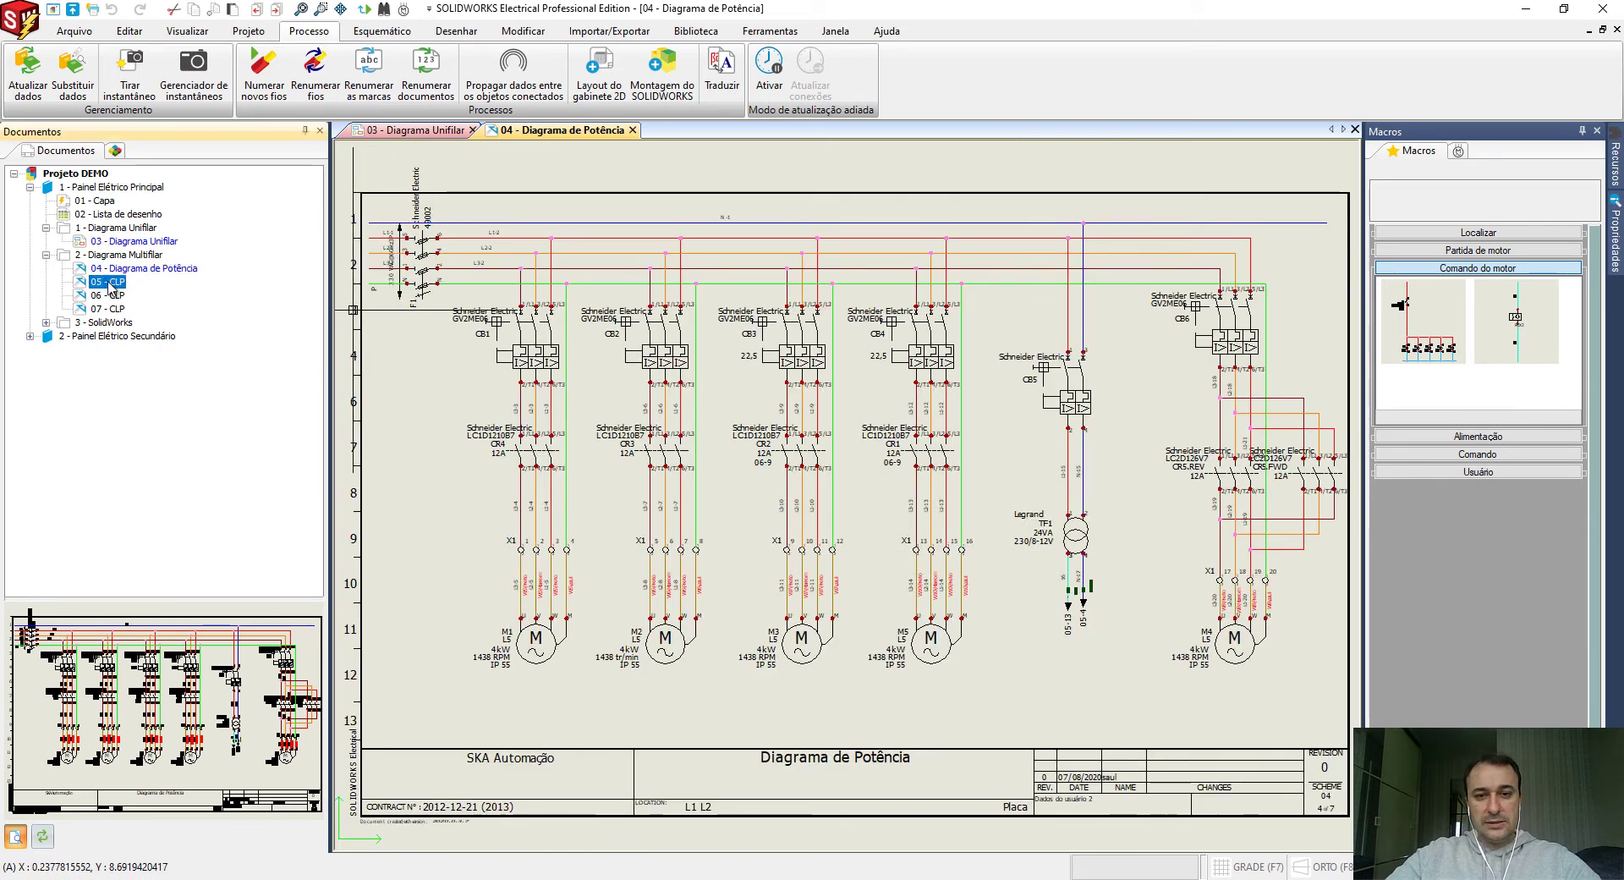
{"action": "scroll", "coordinate": [890, 291], "scroll_direction": "up", "scroll_amount": 6}
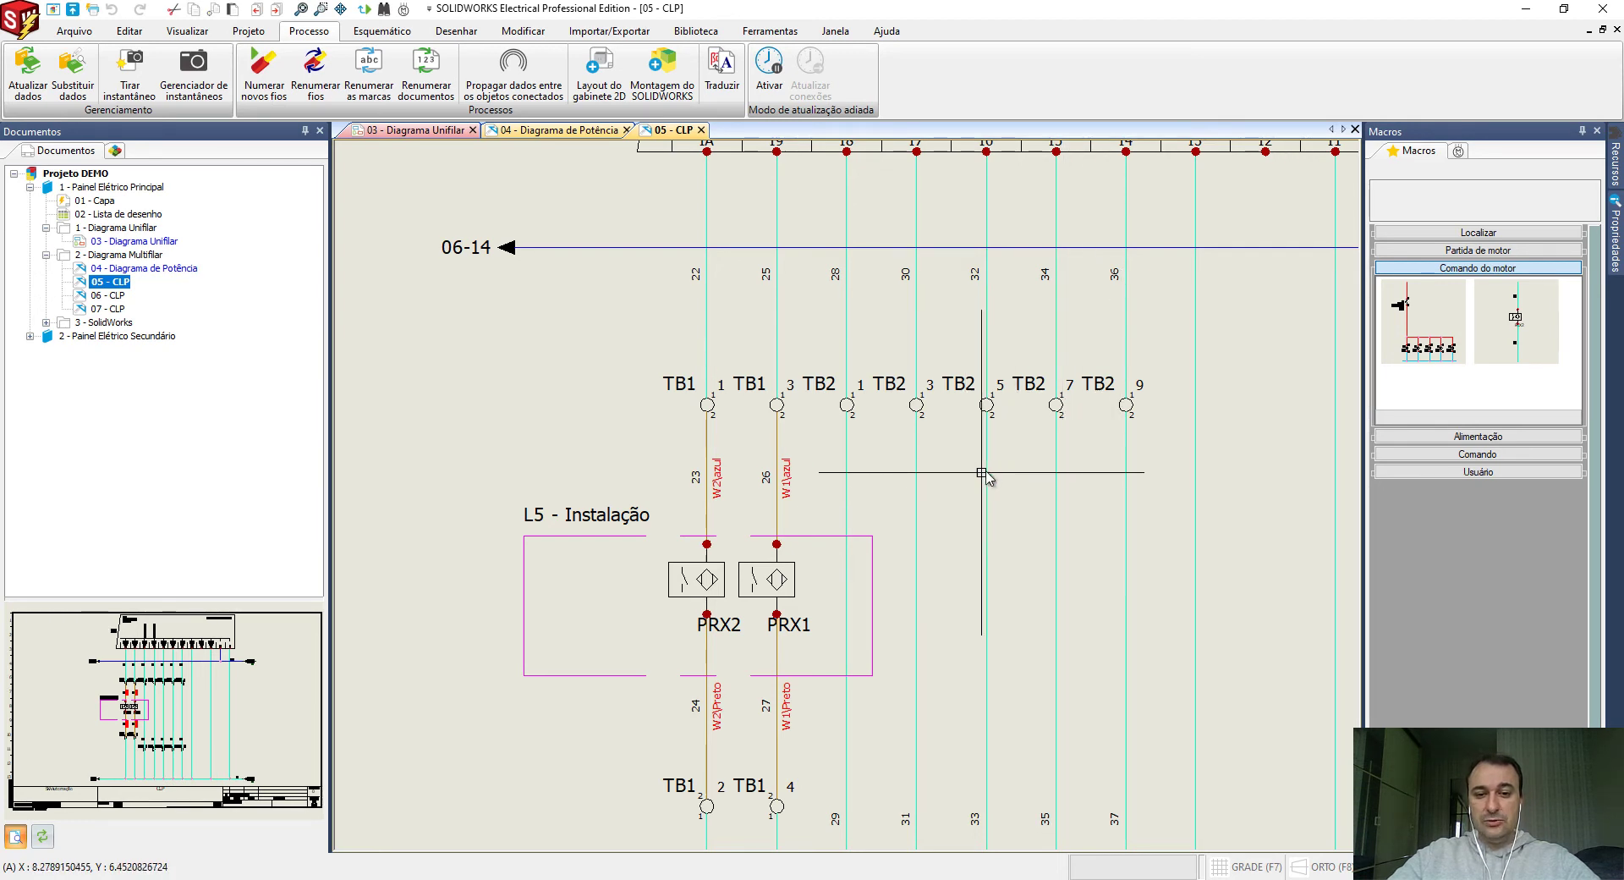
{"action": "scroll", "coordinate": [982, 443], "scroll_direction": "down", "scroll_amount": 3}
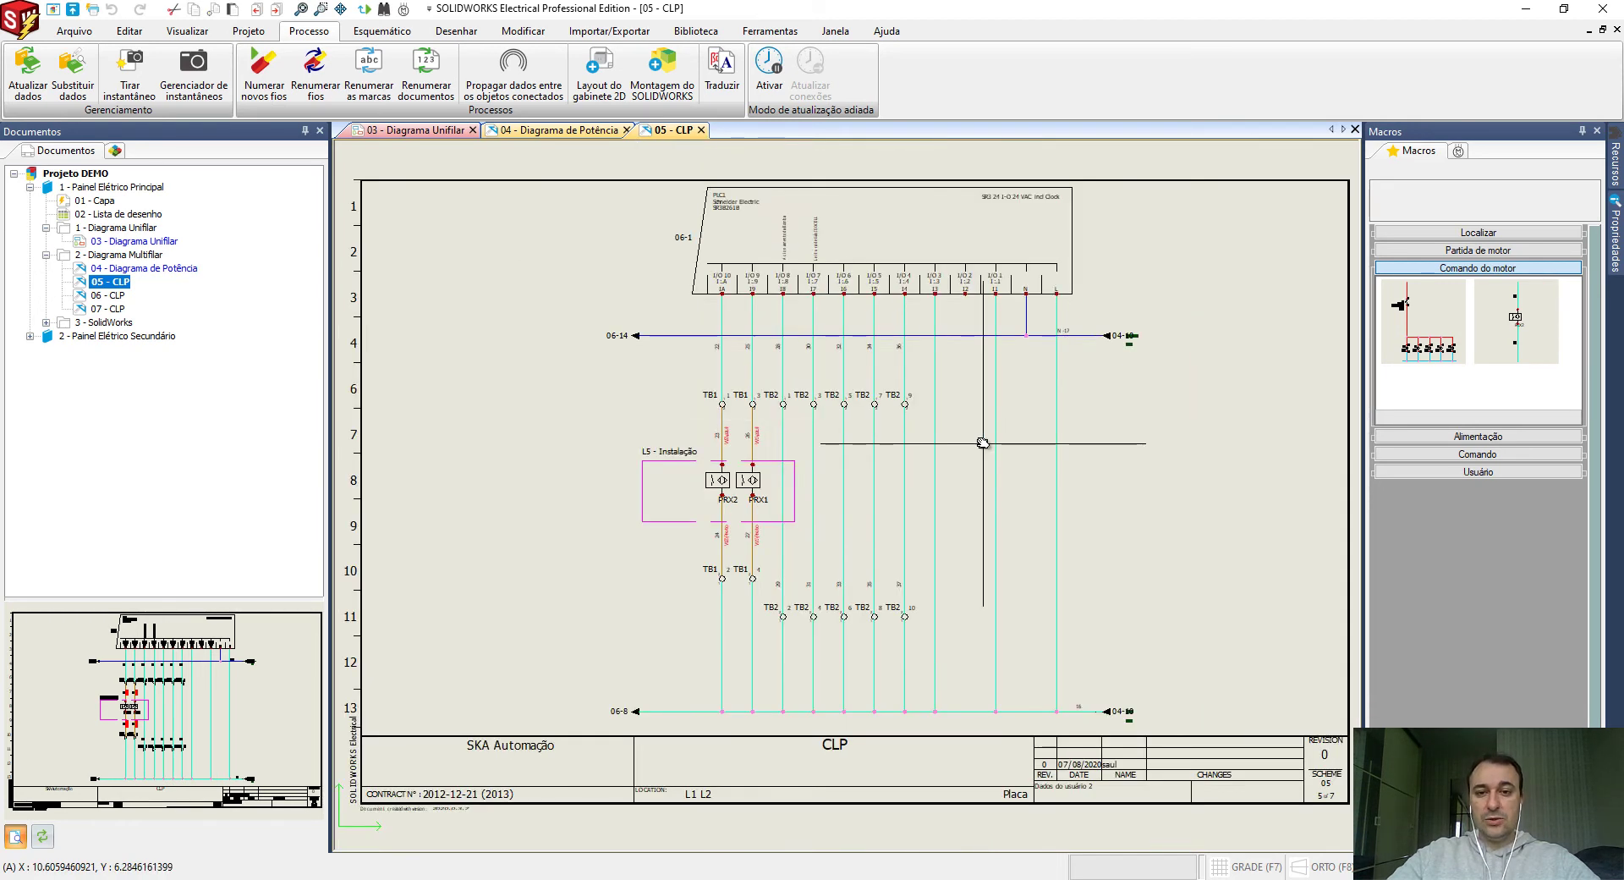
Return to drawing 04 - Diagrama de Potência and view it beside 05 - CLP in the origin-destination manager.
{"action": "double_click", "coordinate": [145, 269]}
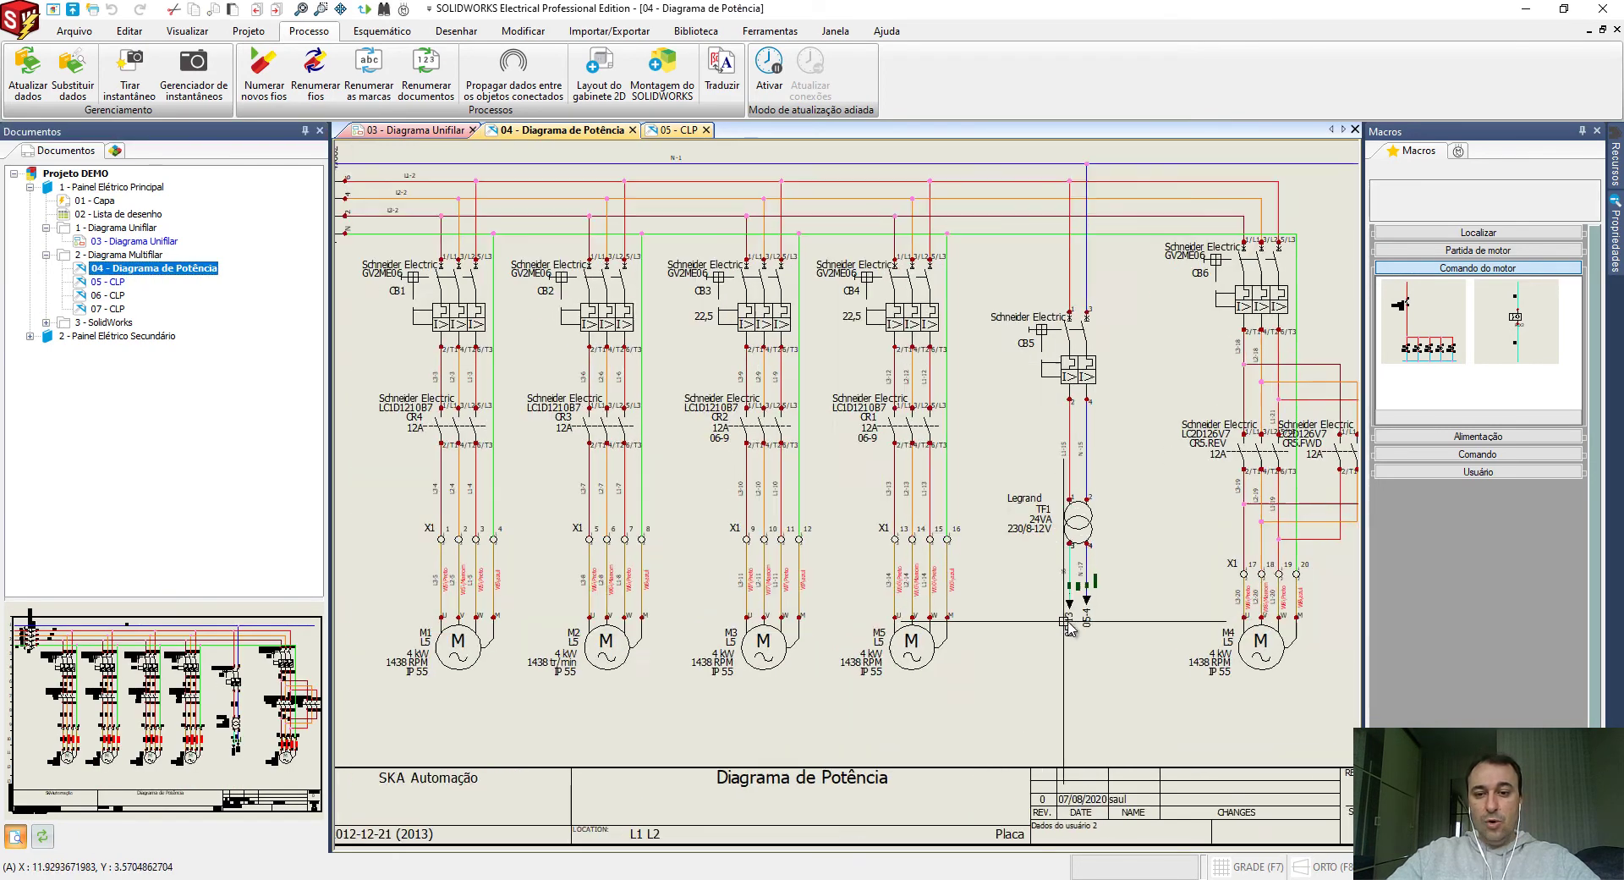
{"action": "scroll", "coordinate": [1070, 628], "scroll_direction": "up", "scroll_amount": 5}
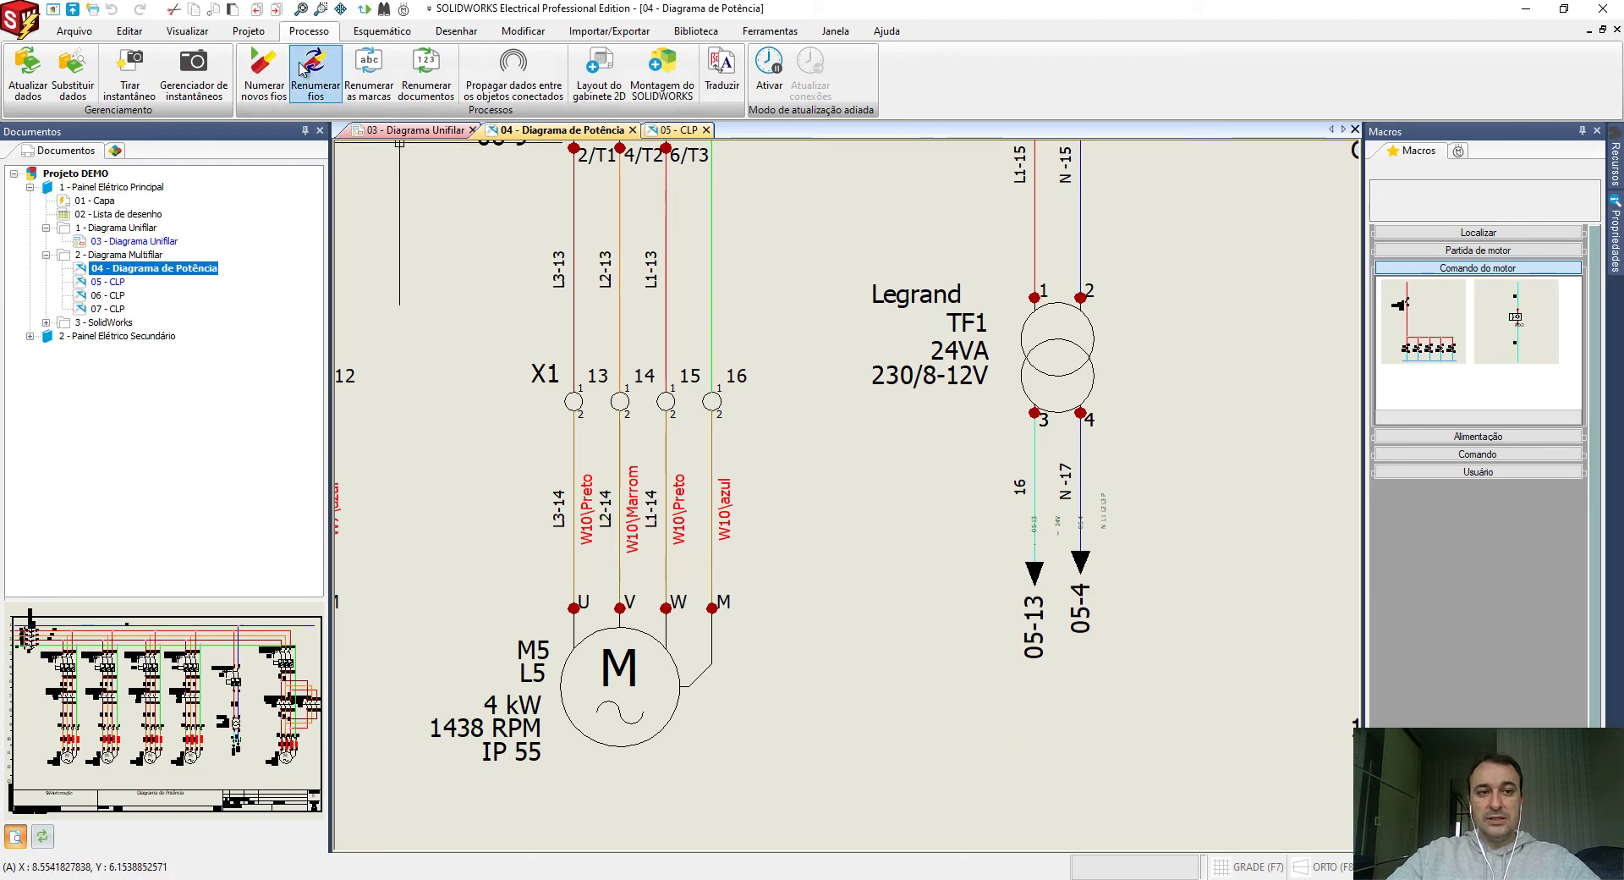
{"action": "left_click", "coordinate": [246, 34]}
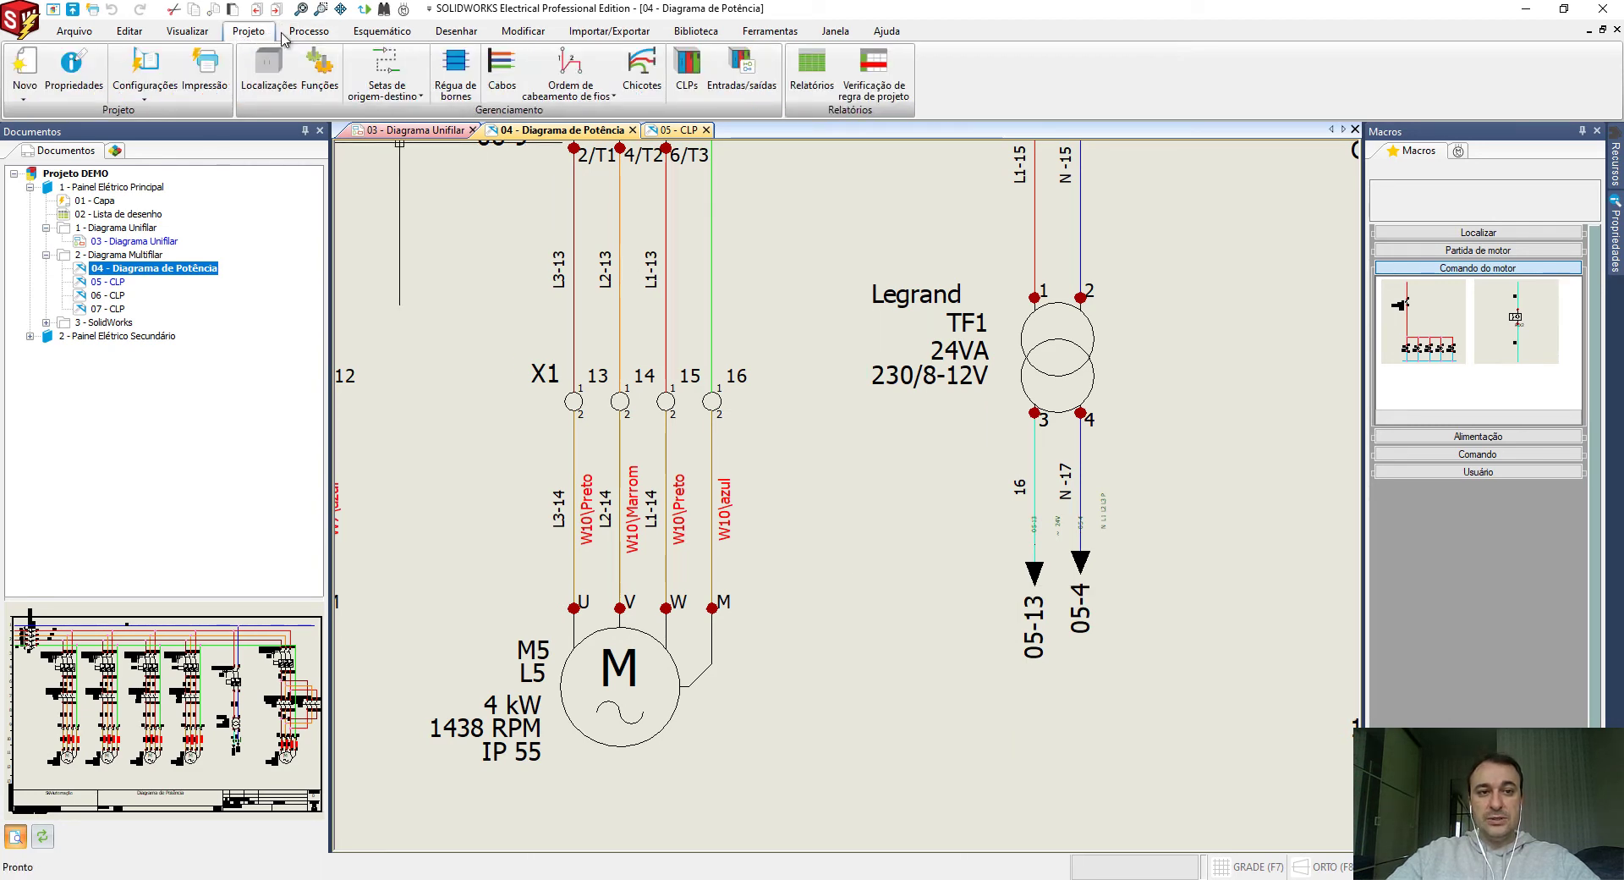
{"action": "left_click", "coordinate": [418, 63]}
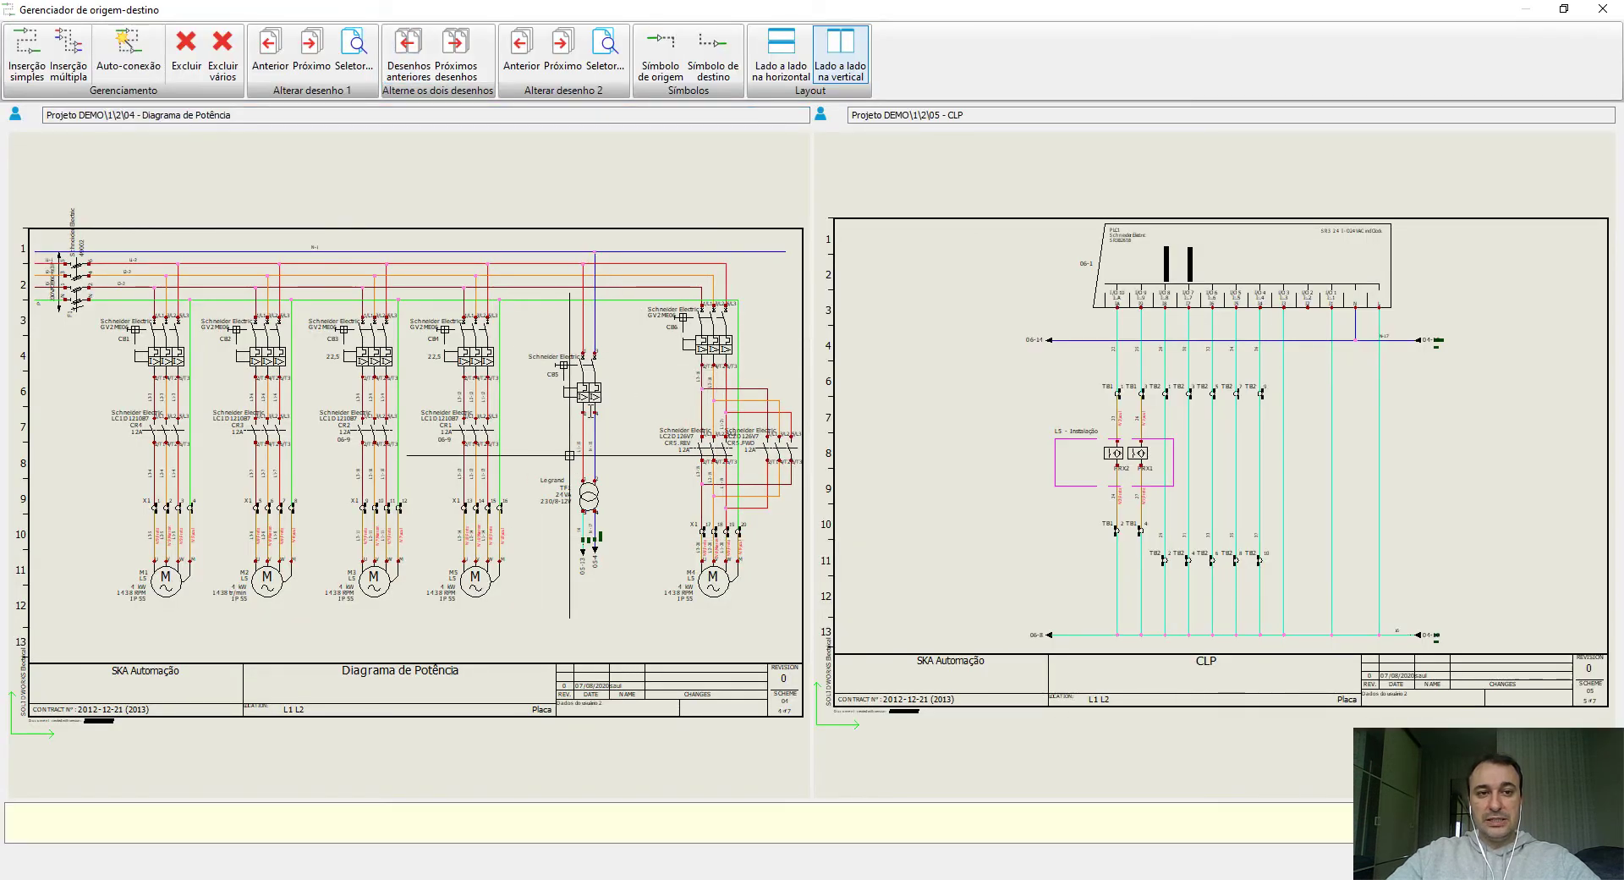
{"action": "left_click", "coordinate": [20, 38]}
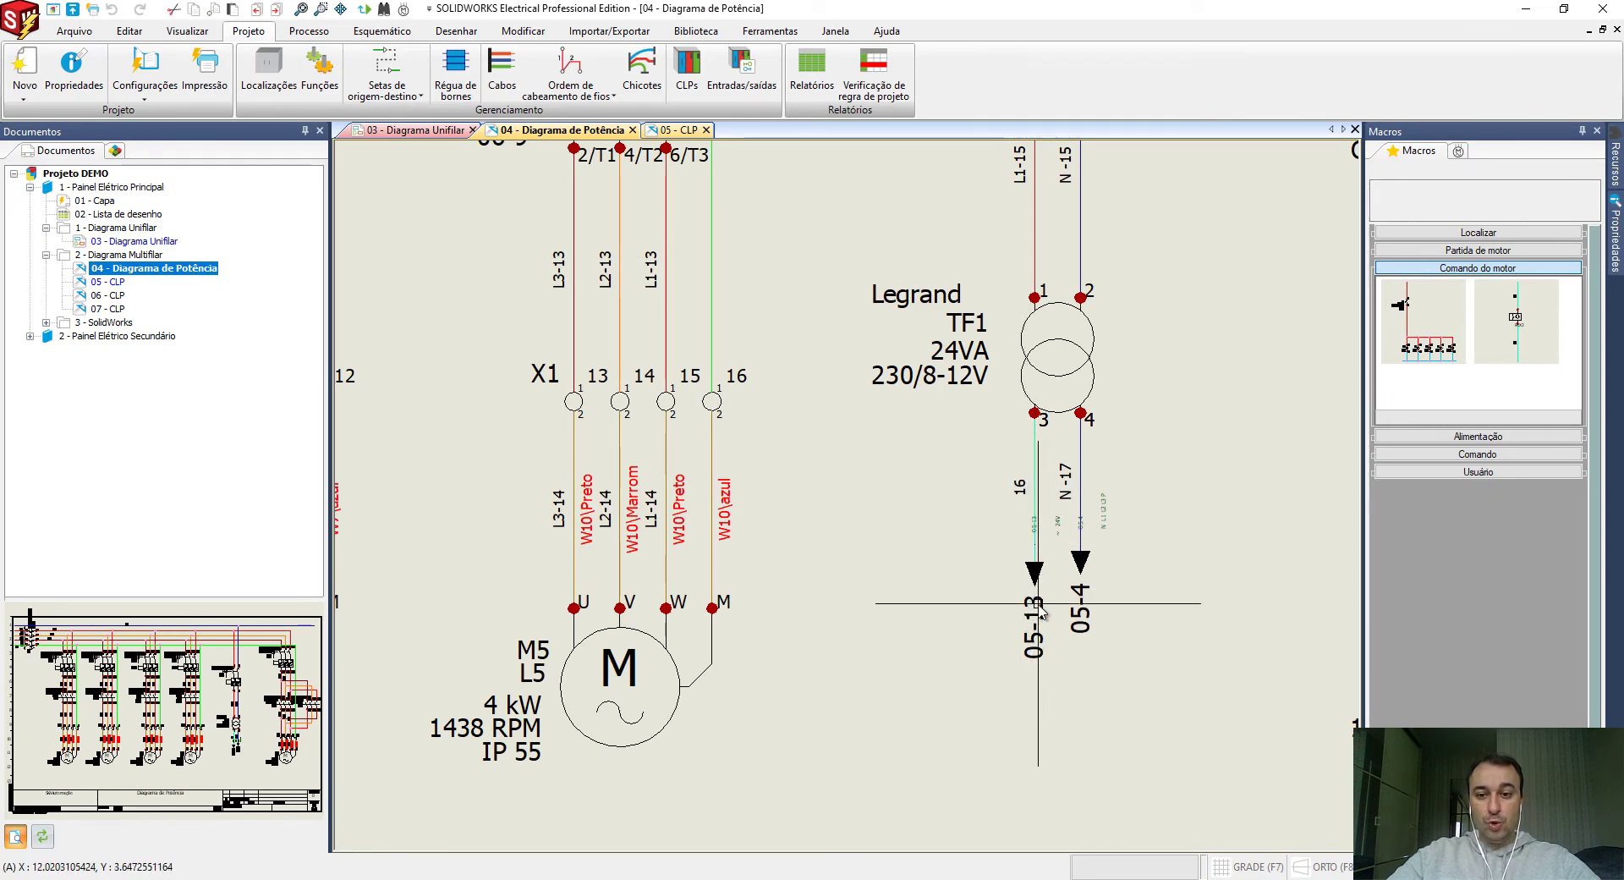
Follow the 05-13 destination reference below transformer TF1 to its matching arrow on drawing 05 - CLP.
{"action": "double_click", "coordinate": [1041, 610]}
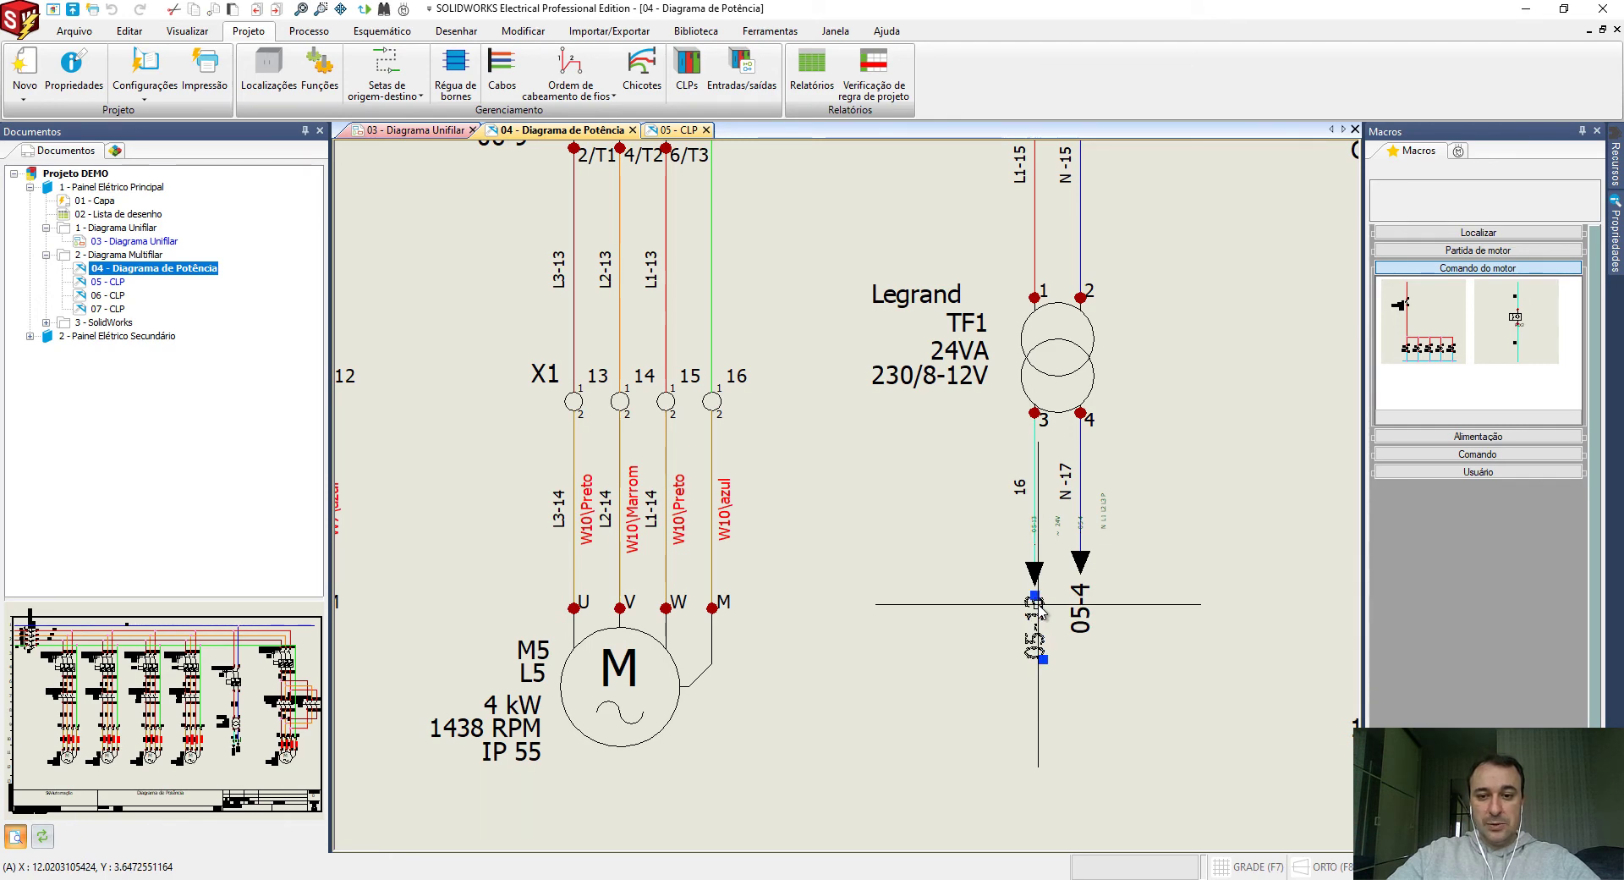
{"action": "scroll", "coordinate": [968, 499], "scroll_direction": "down", "scroll_amount": 4}
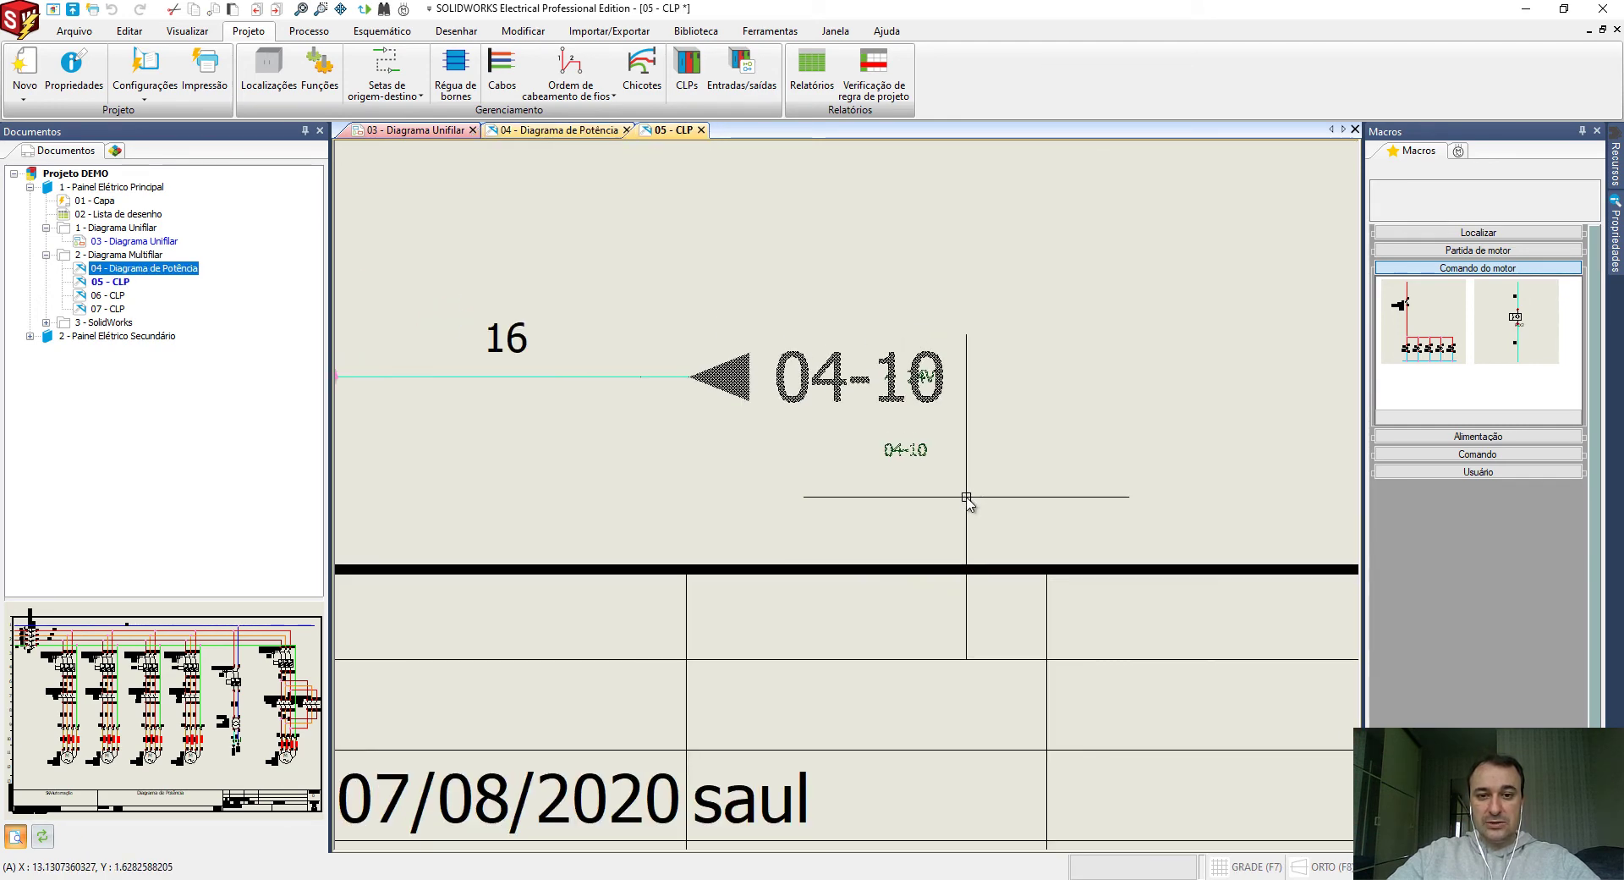
{"action": "scroll", "coordinate": [845, 449], "scroll_direction": "down", "scroll_amount": 5}
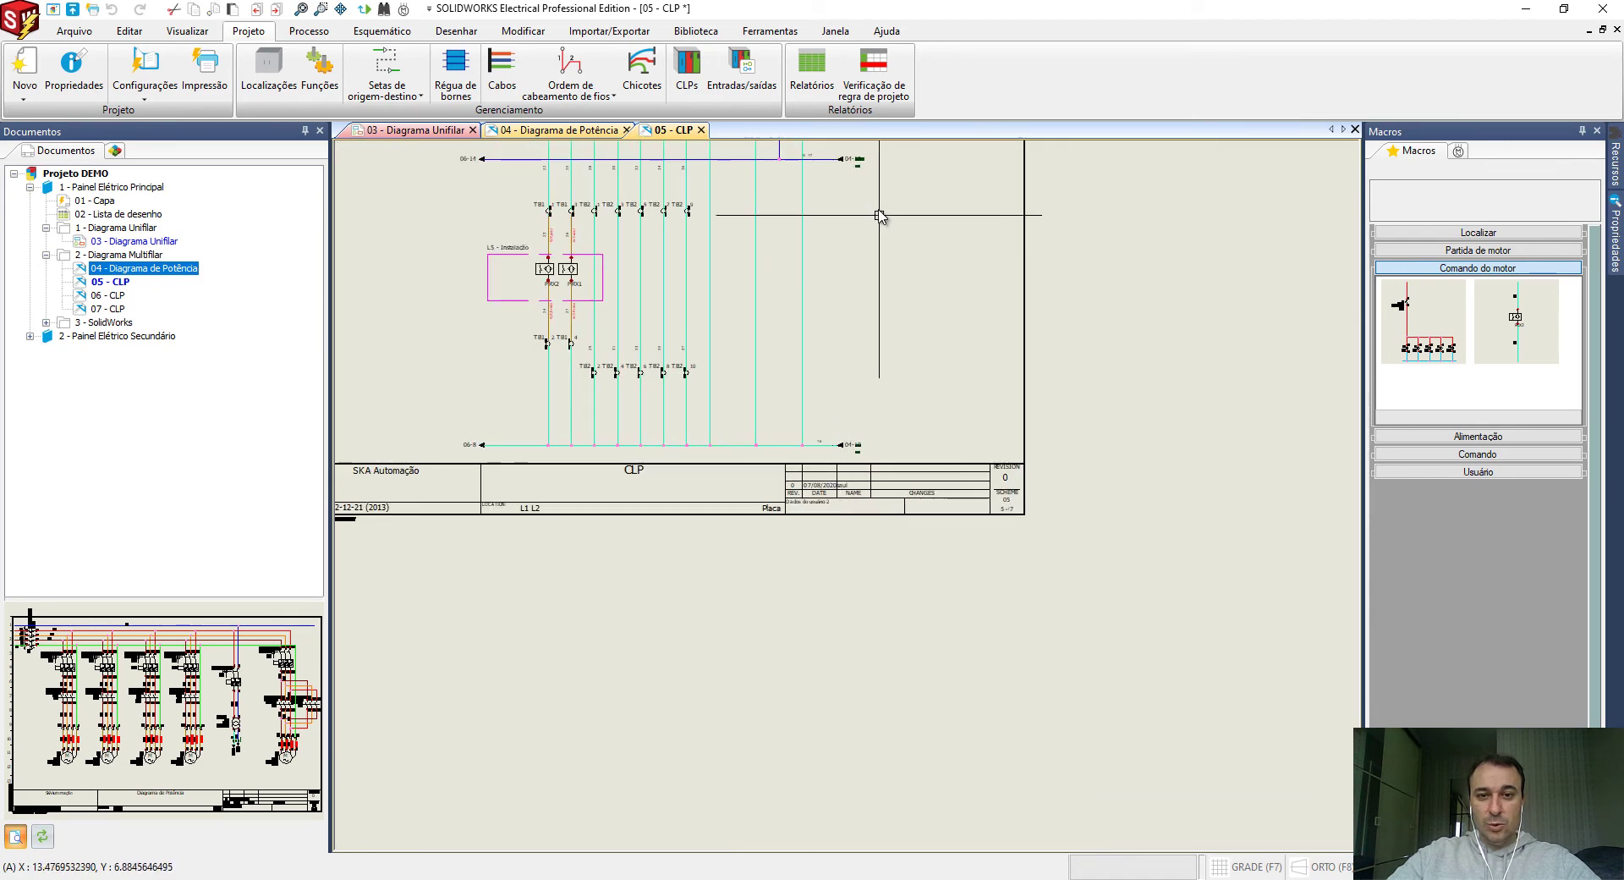
Follow the 06-14 destination reference from drawing 05 - CLP to drawing 06 - CLP and review the whole sheet.
{"action": "double_click", "coordinate": [468, 159]}
{"action": "scroll", "coordinate": [714, 356], "scroll_direction": "up", "scroll_amount": 2}
{"action": "scroll", "coordinate": [726, 364], "scroll_direction": "down", "scroll_amount": 4}
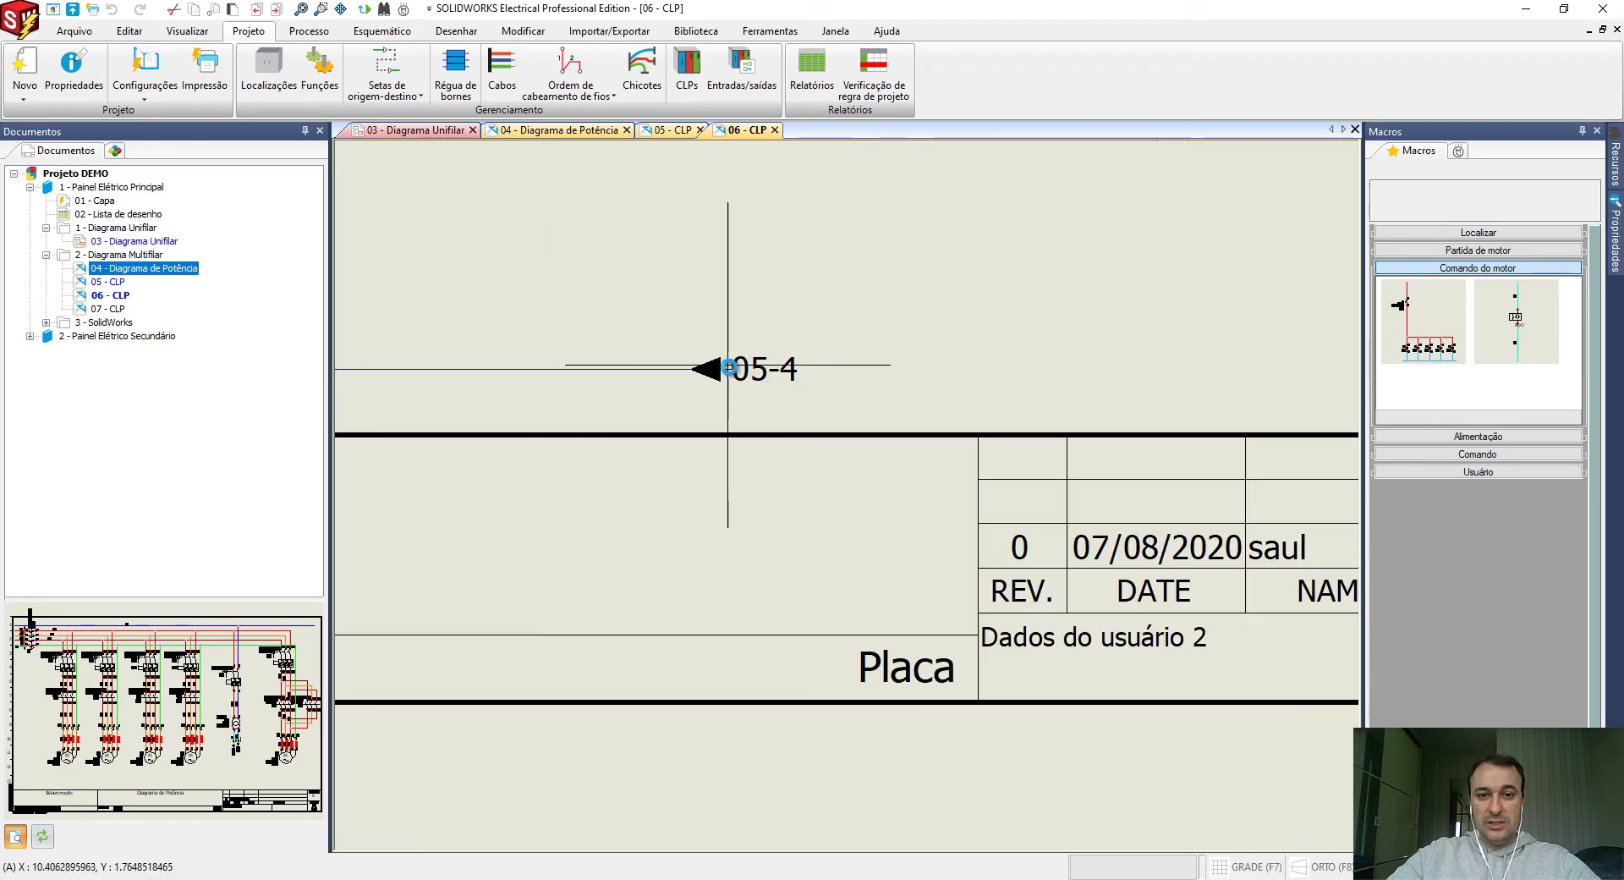
{"action": "scroll", "coordinate": [728, 365], "scroll_direction": "down", "scroll_amount": 4}
{"action": "middle_click_drag", "start_coordinate": [732, 369], "coordinate": [863, 499]}
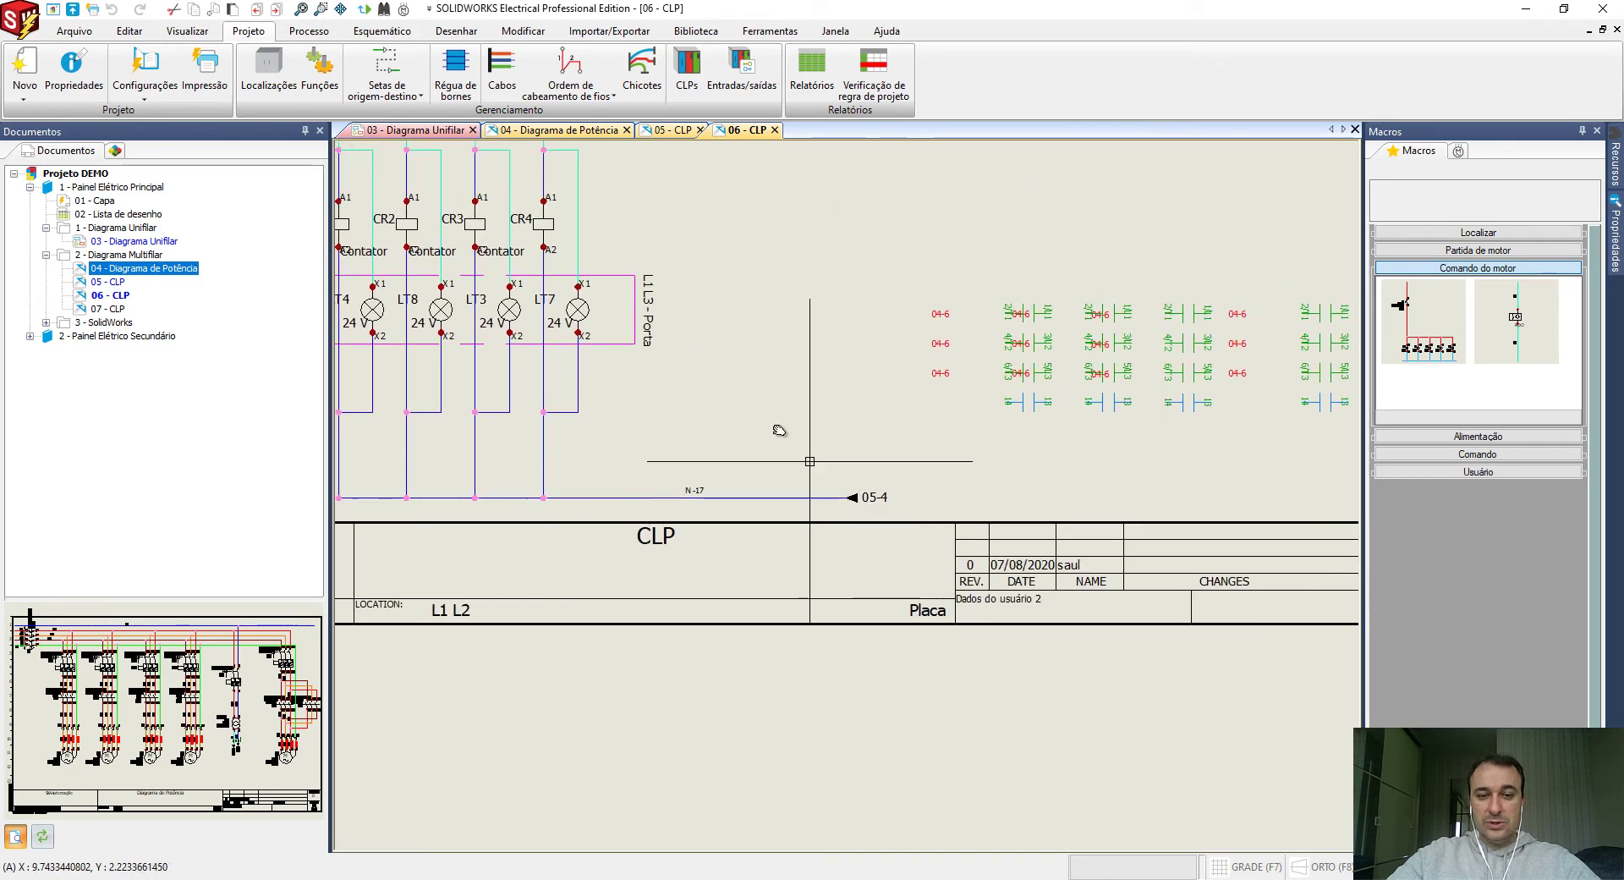
{"action": "middle_click", "coordinate": [848, 403]}
{"action": "middle_click", "coordinate": [847, 403]}
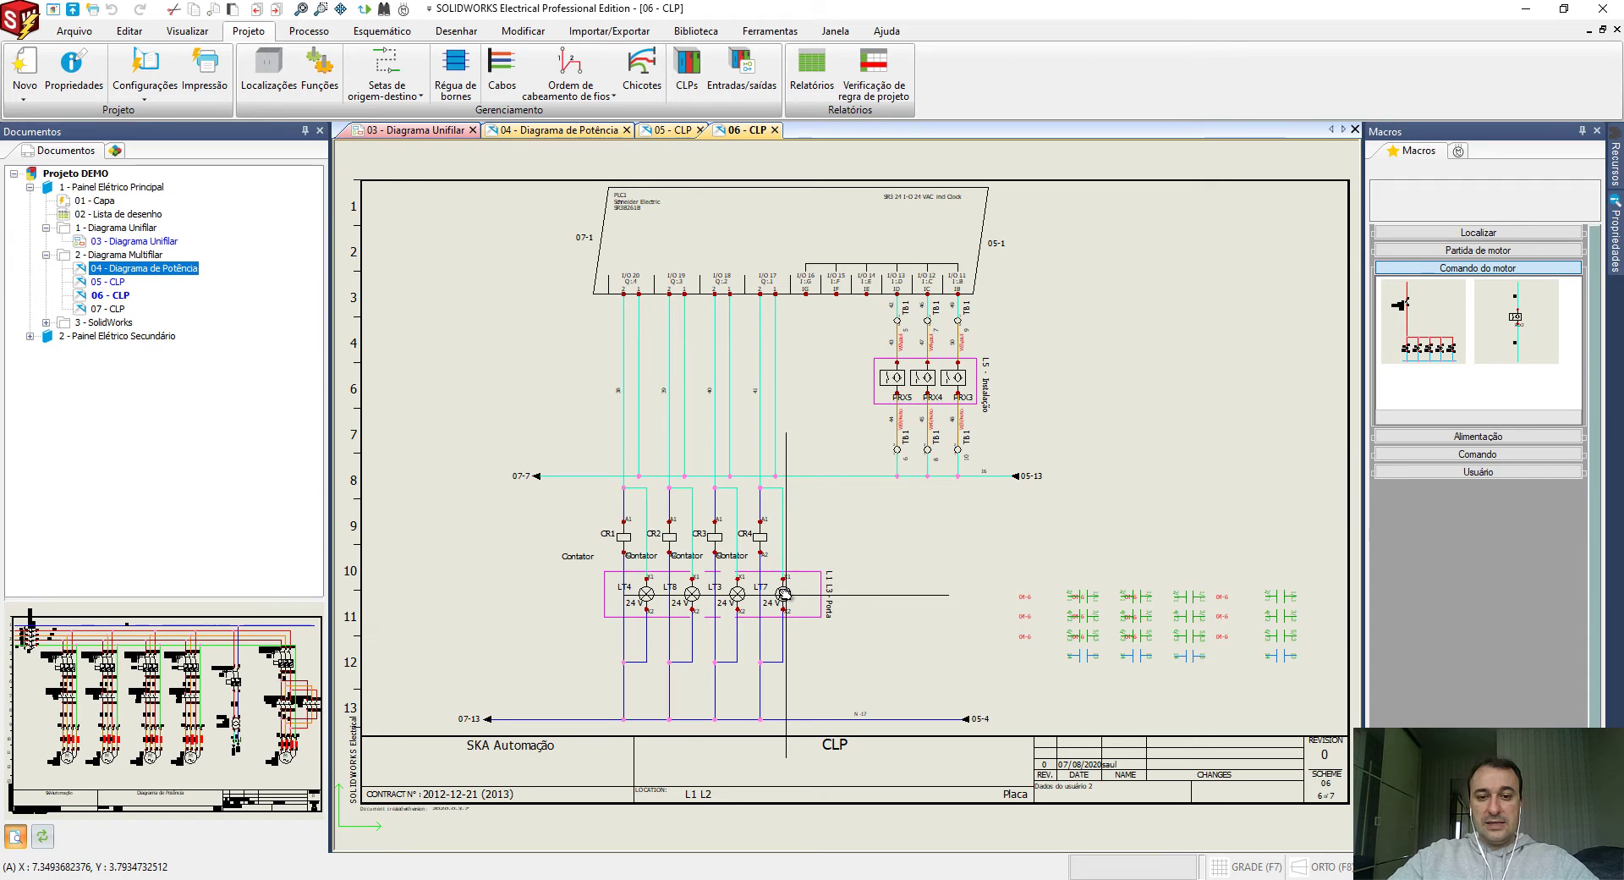
Go from contactor CR4's coil on drawing 06 - CLP to its 03 - Contato symbol on the line diagram.
{"action": "right_click", "coordinate": [754, 546]}
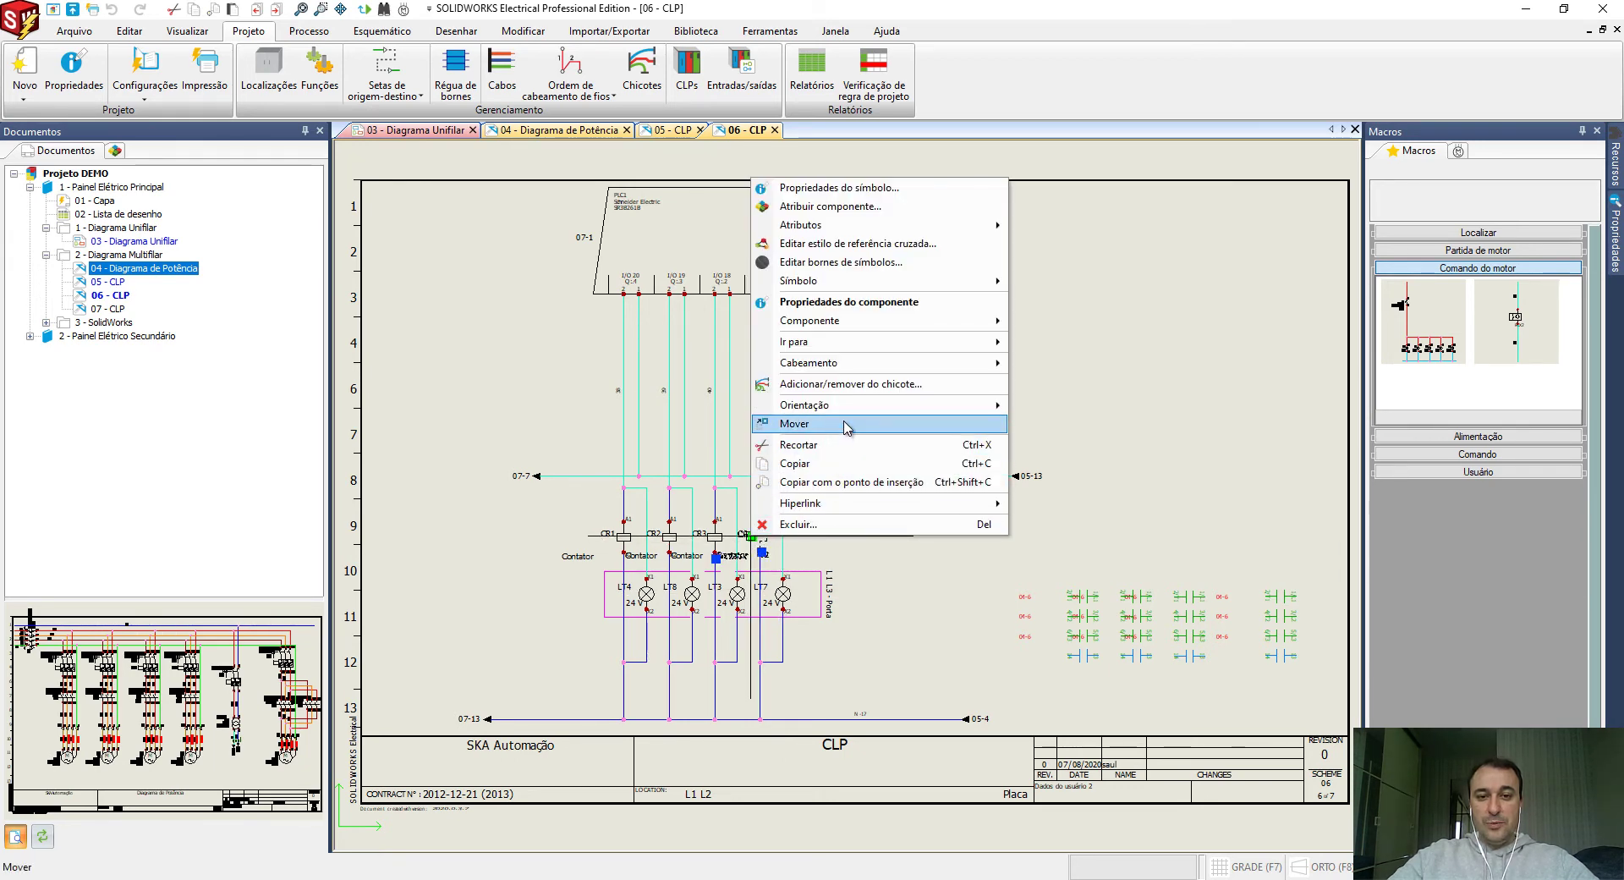
{"action": "mouse_move", "coordinate": [956, 341]}
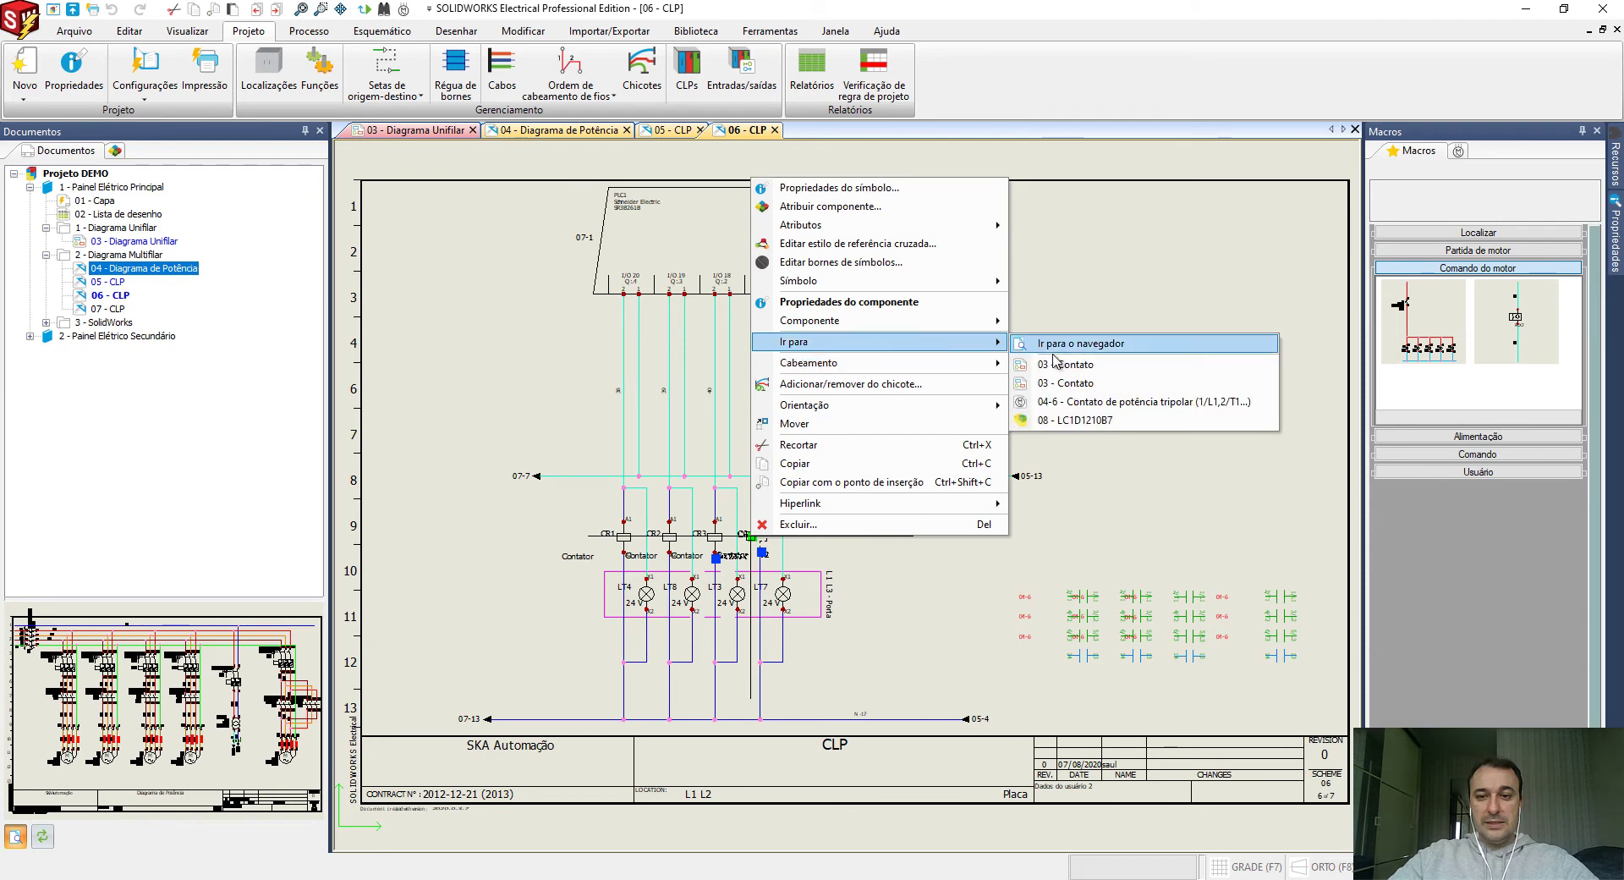
{"action": "left_click", "coordinate": [1092, 370]}
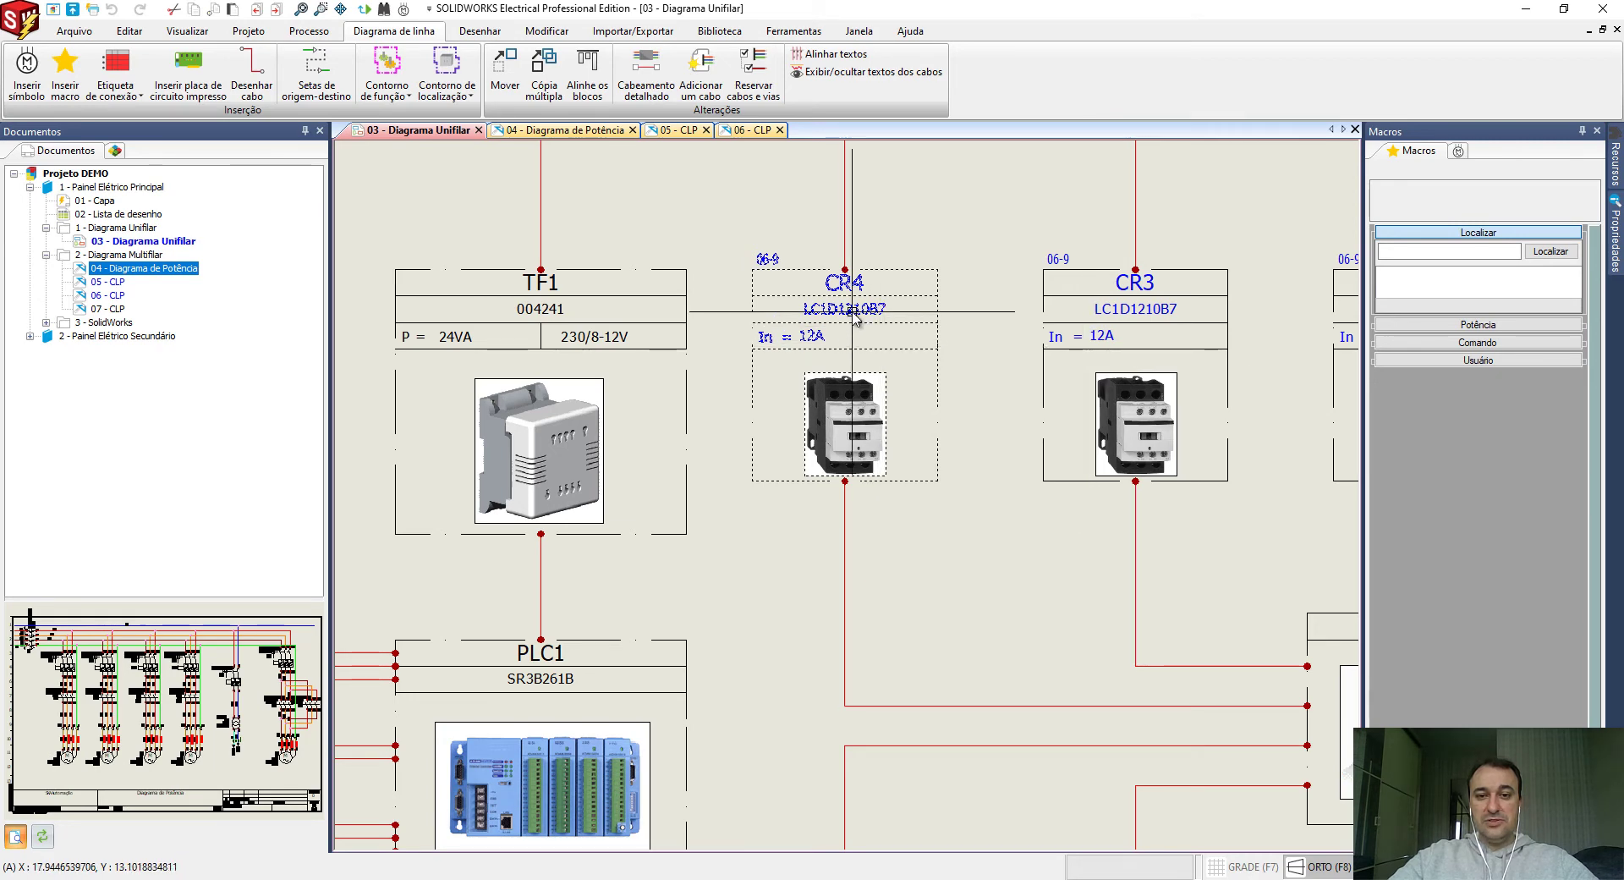
Follow CR4's cross-reference from the line diagram to its three-pole power contact at 04-6.
{"action": "right_click", "coordinate": [856, 319]}
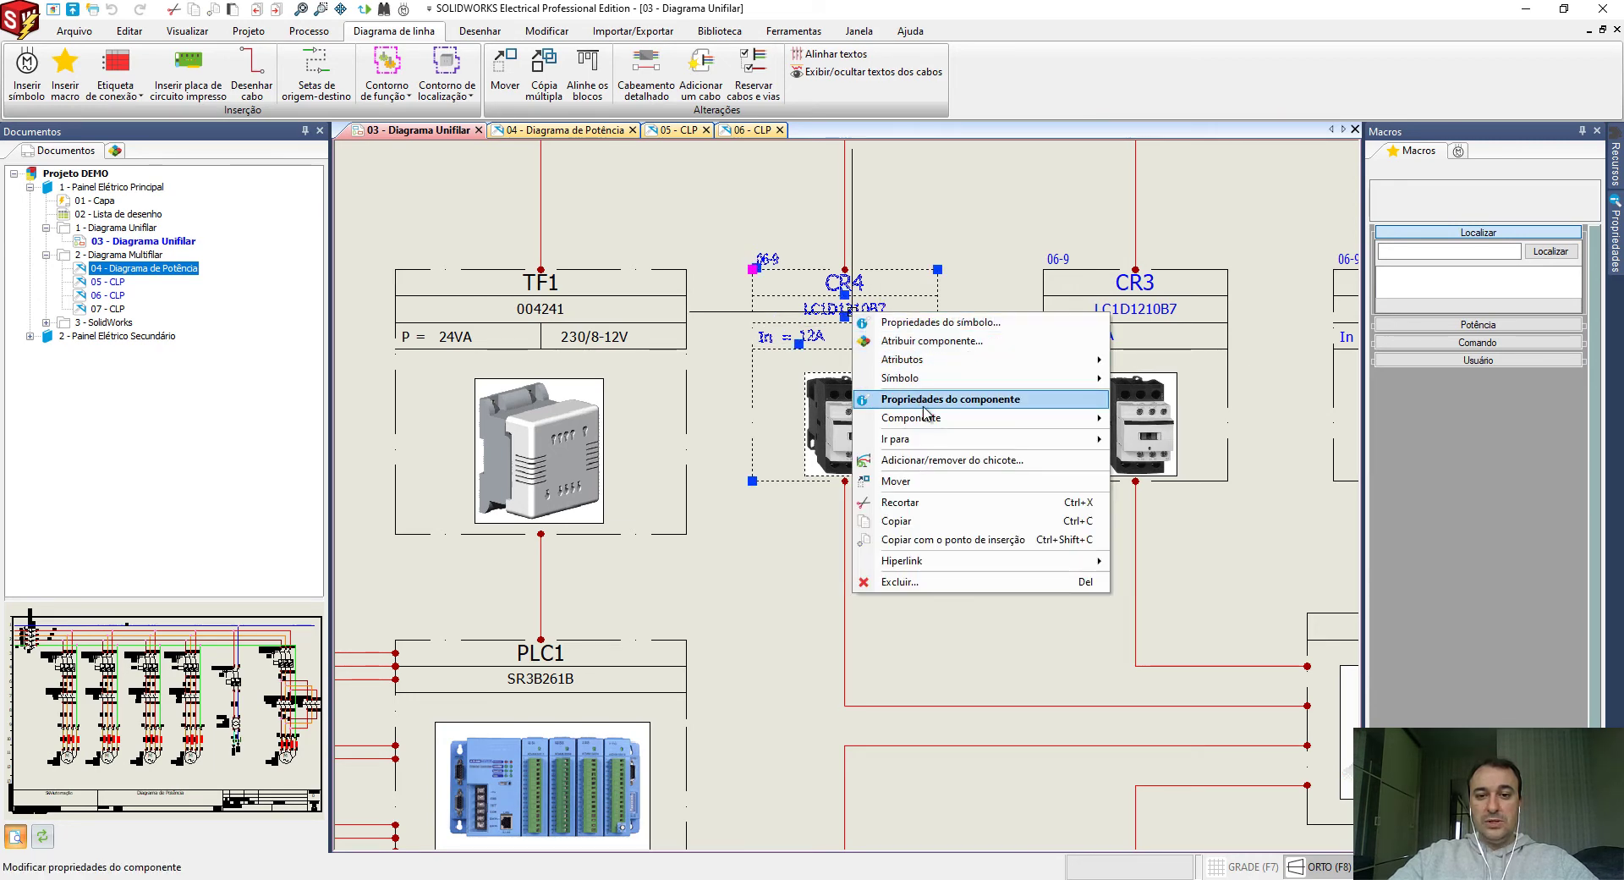
{"action": "mouse_move", "coordinate": [949, 439]}
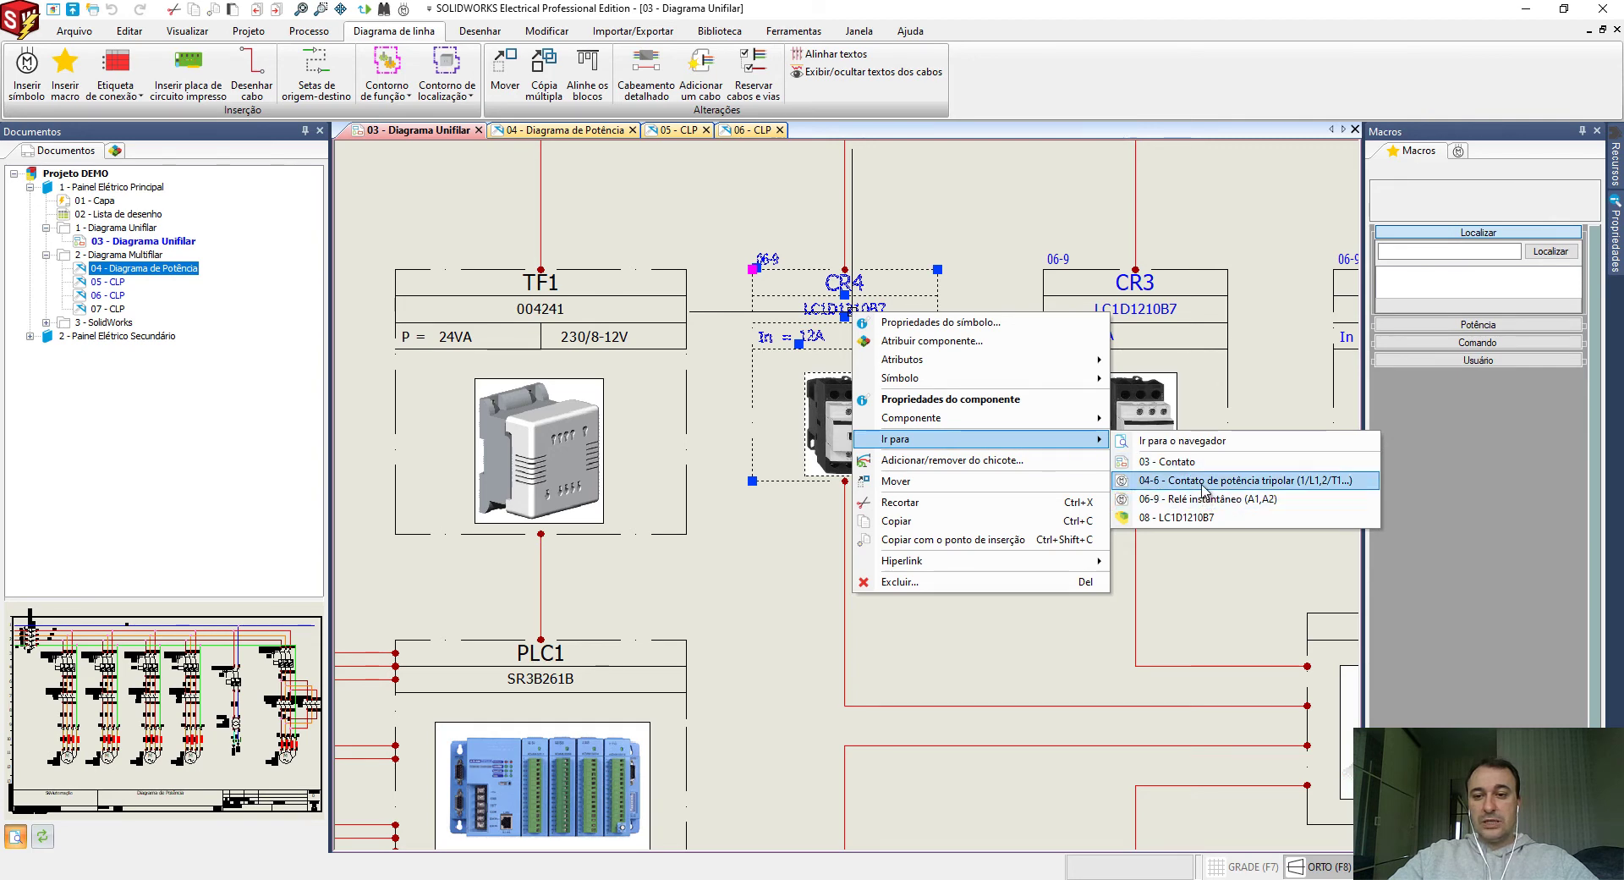
{"action": "left_click", "coordinate": [1203, 480]}
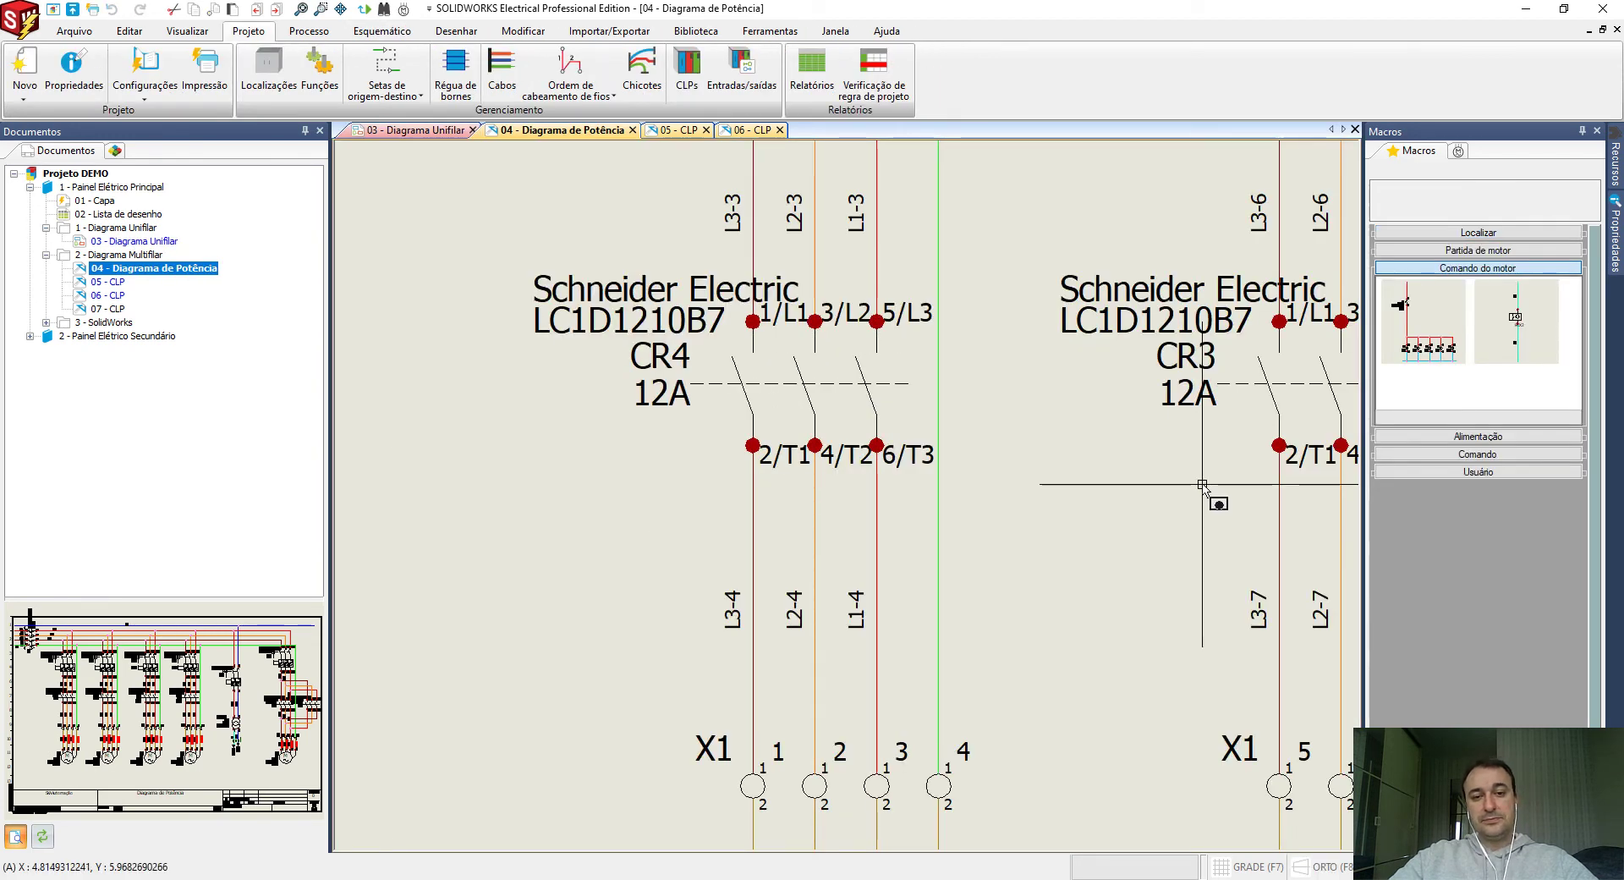
Locate CR4's power contact in the component tree and review the contactor's linked symbols and its 08 - LC1D1210B7 entry.
{"action": "left_click", "coordinate": [808, 380]}
{"action": "right_click", "coordinate": [808, 382]}
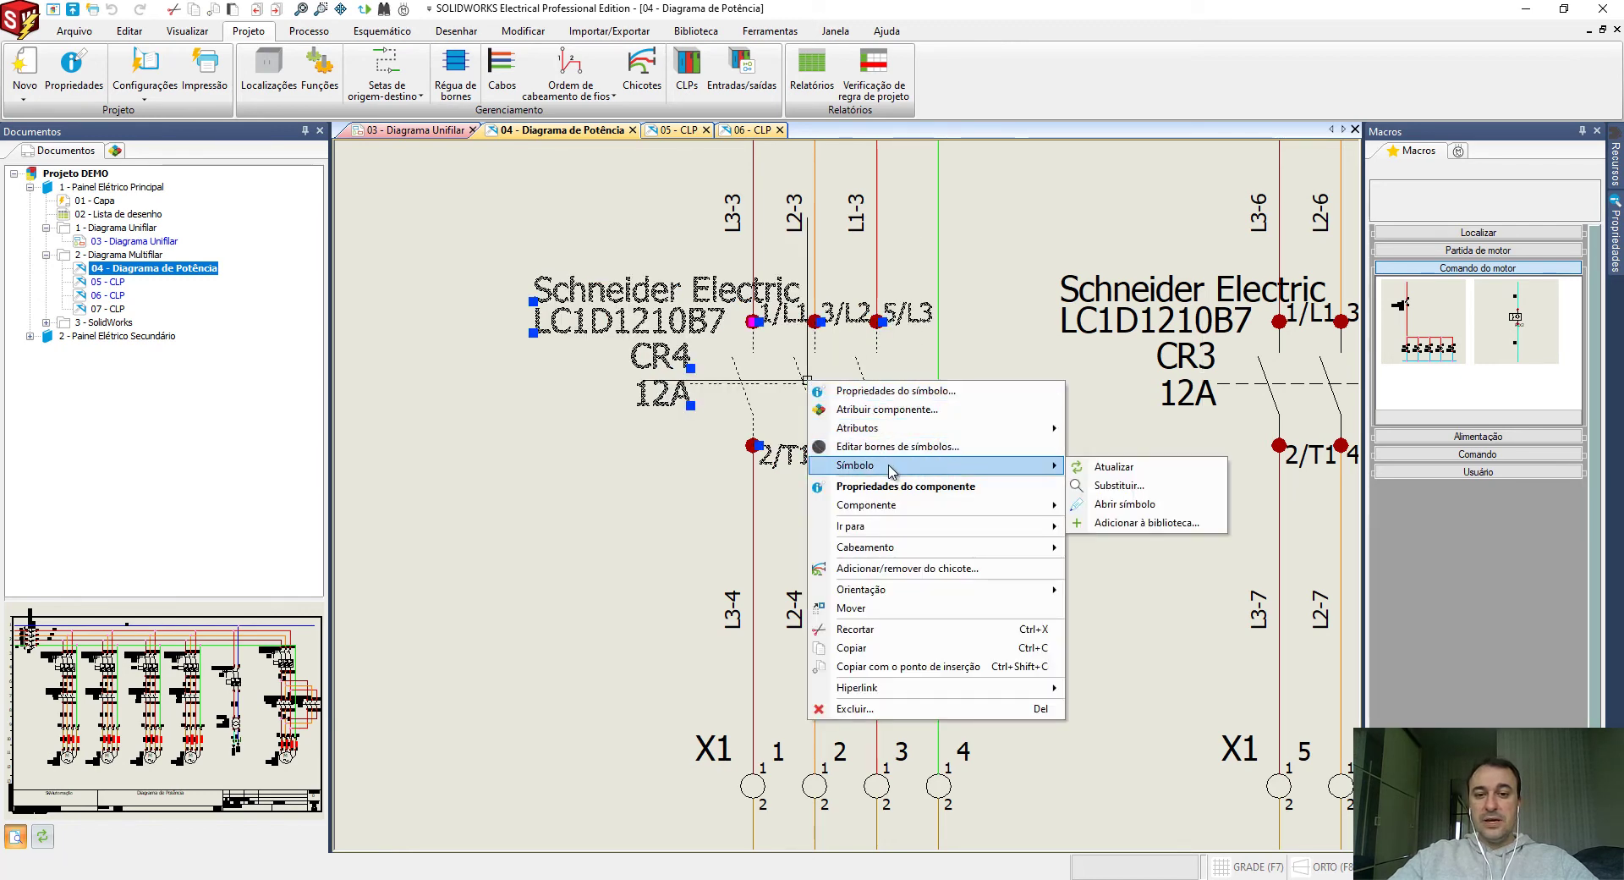
{"action": "mouse_move", "coordinate": [929, 535]}
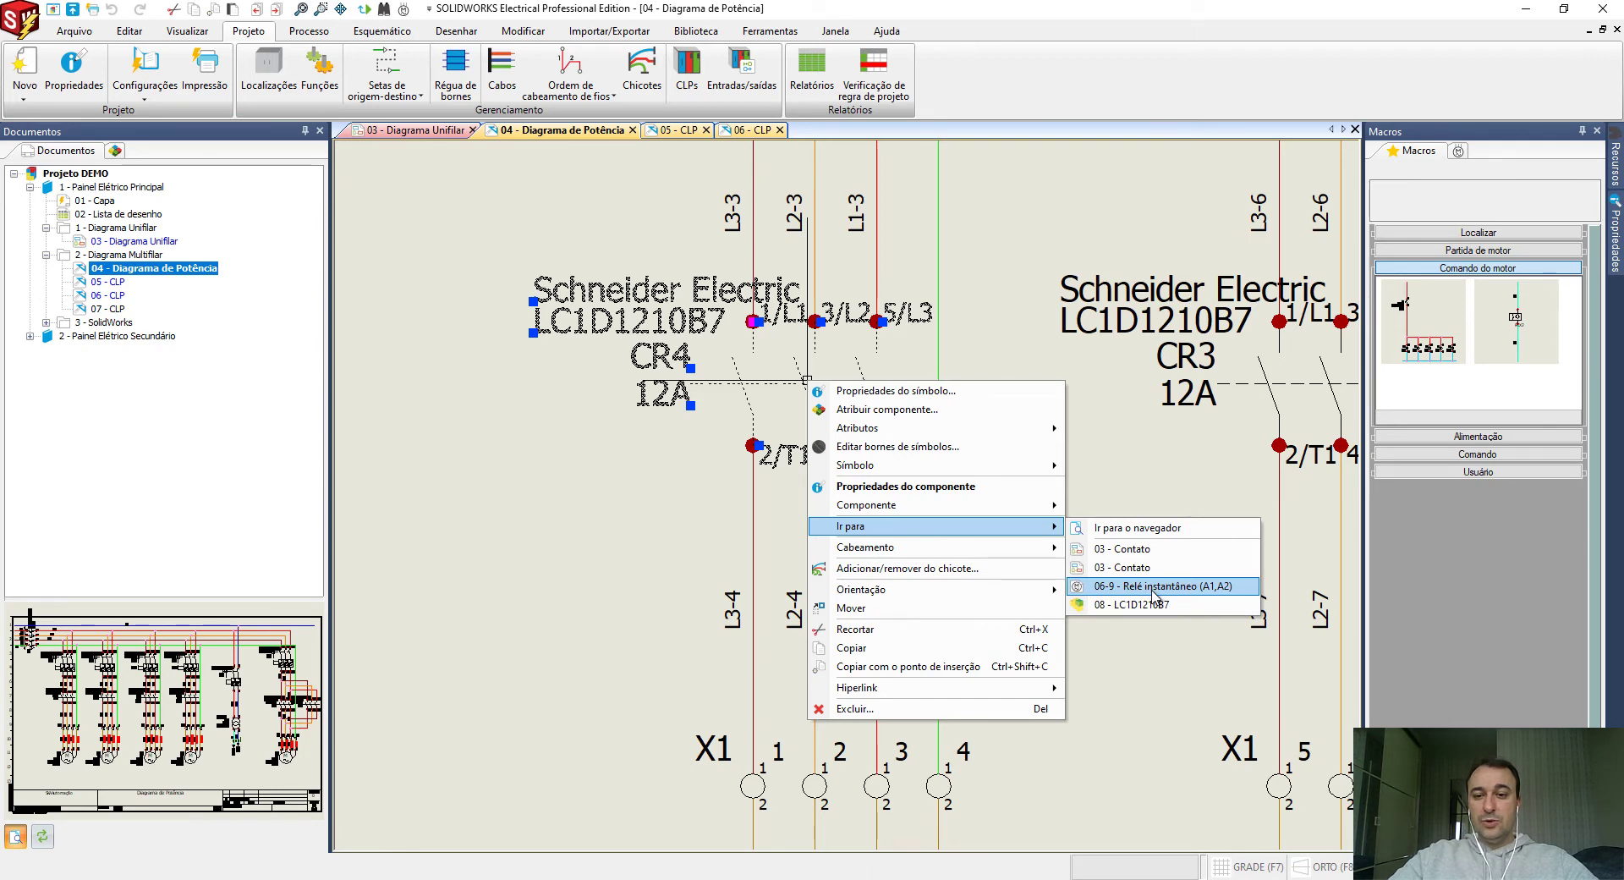
{"action": "left_click", "coordinate": [1148, 528]}
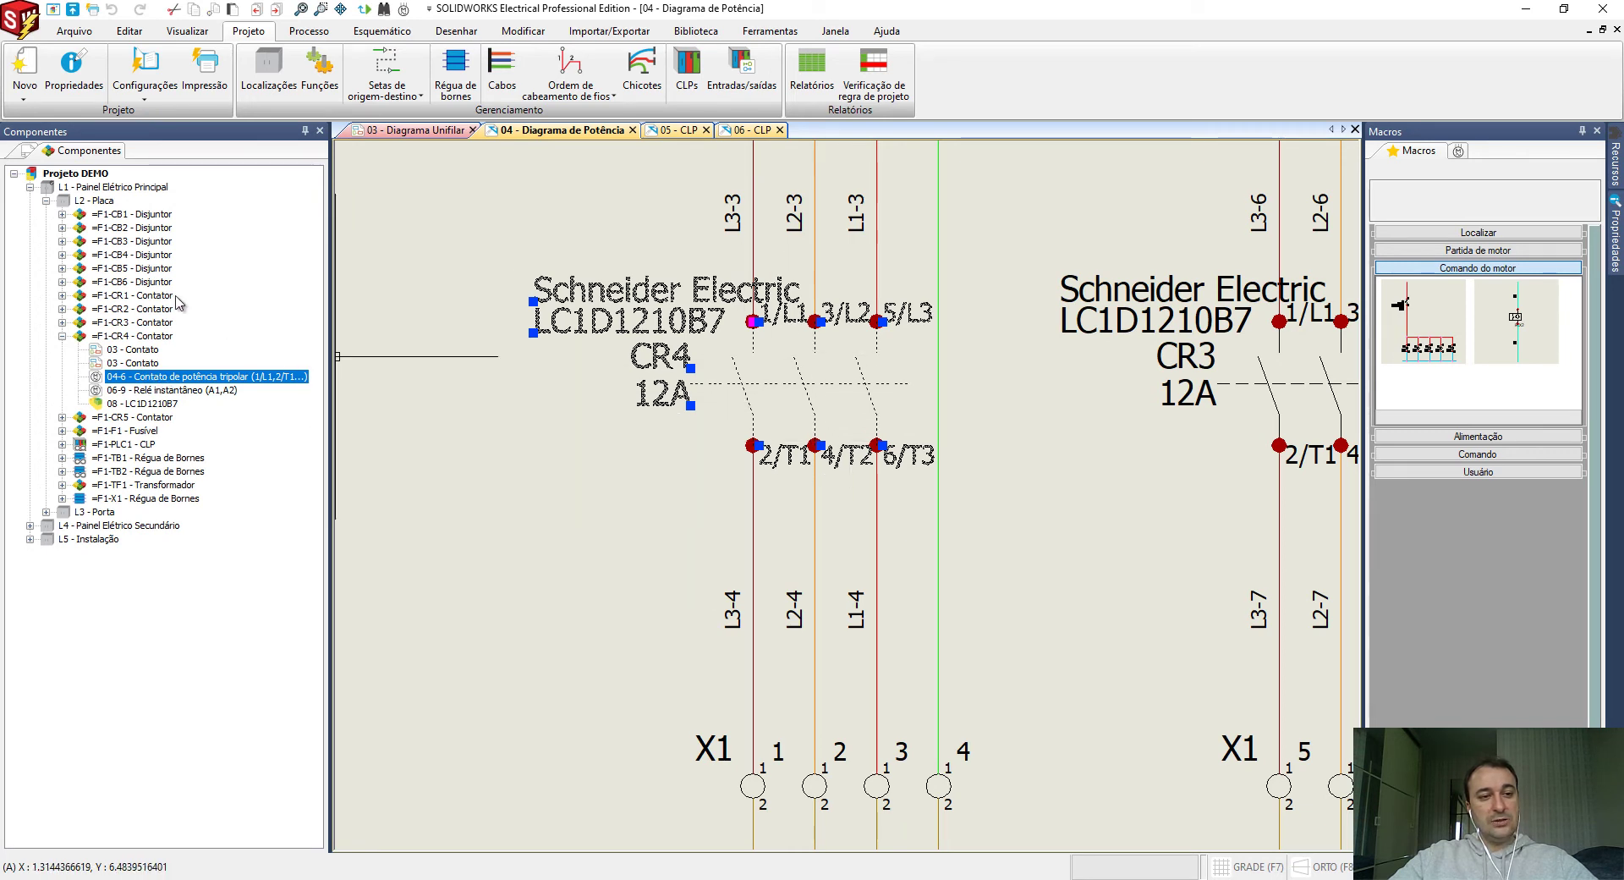
{"action": "left_click", "coordinate": [153, 405]}
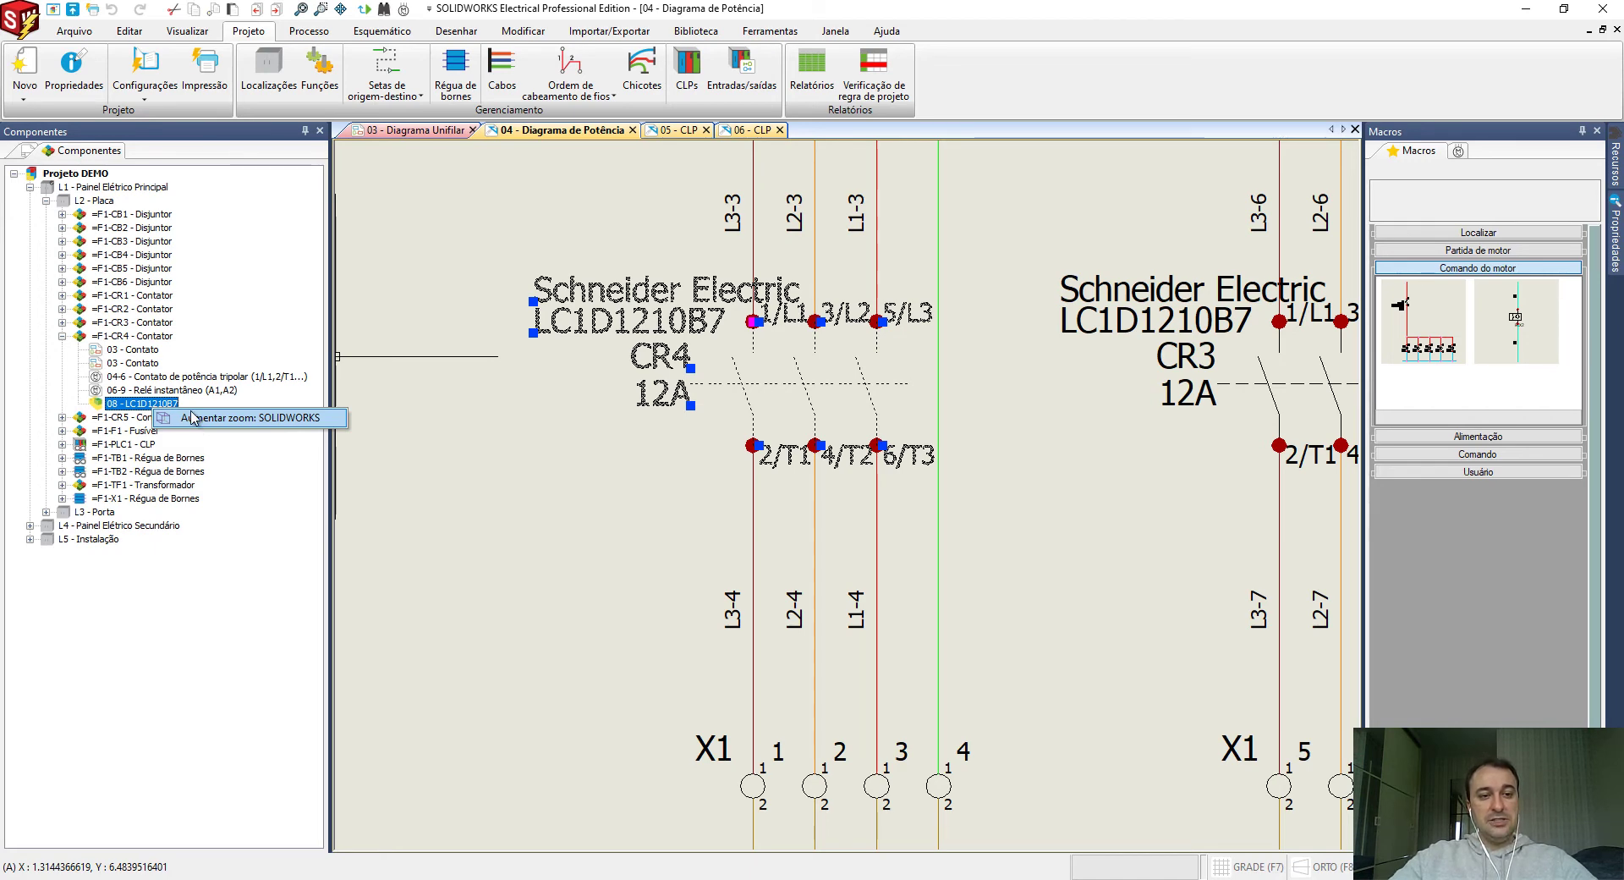
{"action": "left_click", "coordinate": [62, 337]}
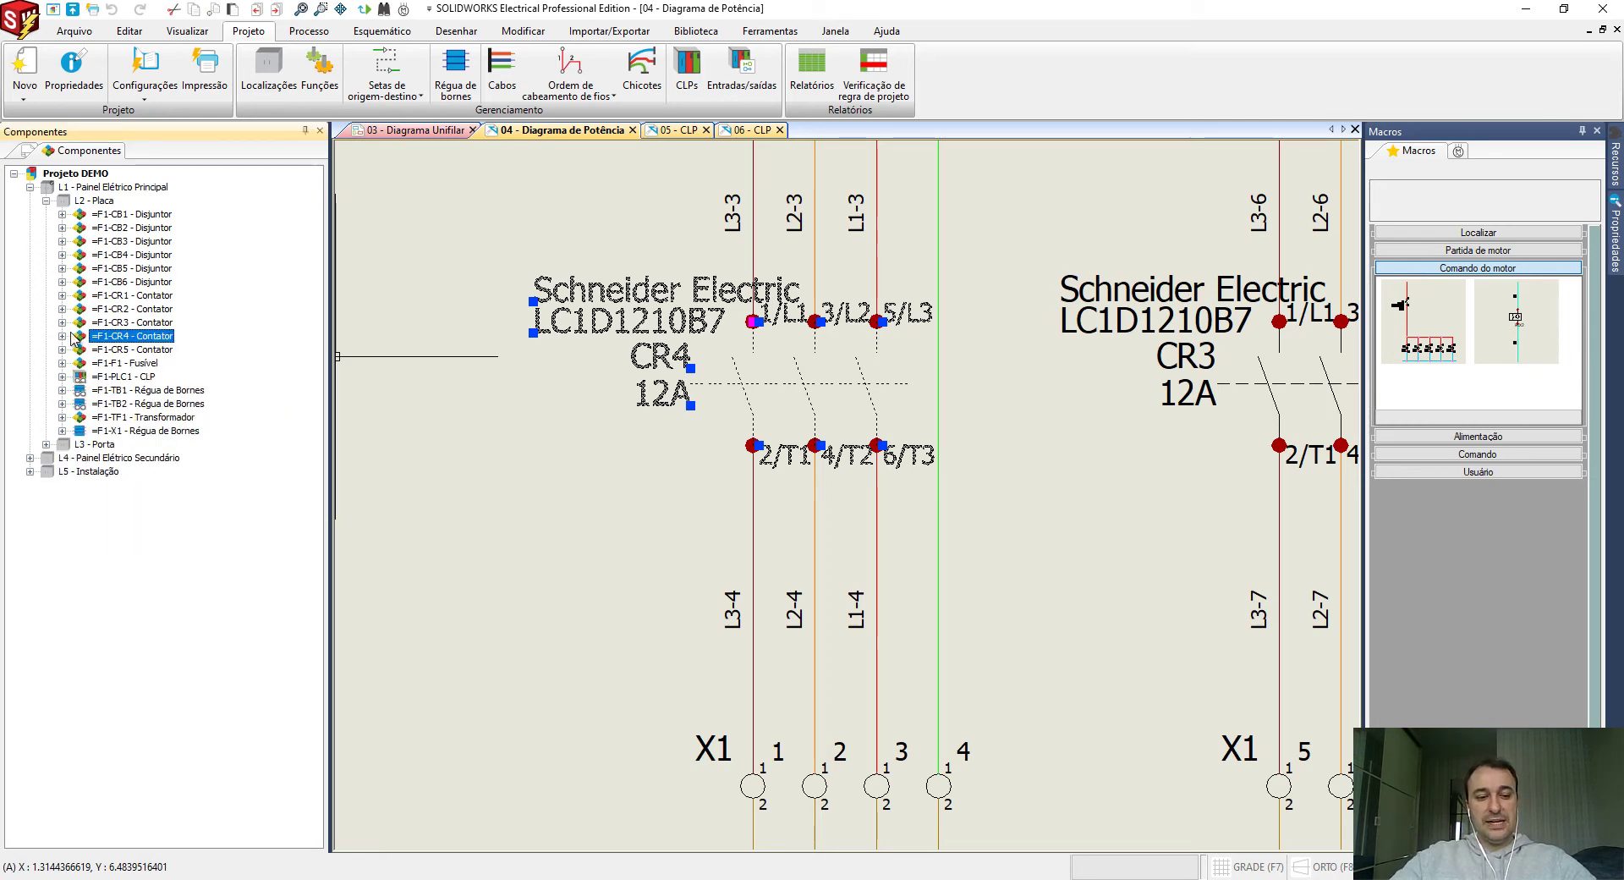
Browse the Disjuntores class of schematic symbols available for drawing 04 - Diagrama de Potência, then leave symbol insertion.
{"action": "key", "text": "Escape"}
{"action": "middle_click", "coordinate": [599, 359]}
{"action": "middle_click", "coordinate": [598, 359]}
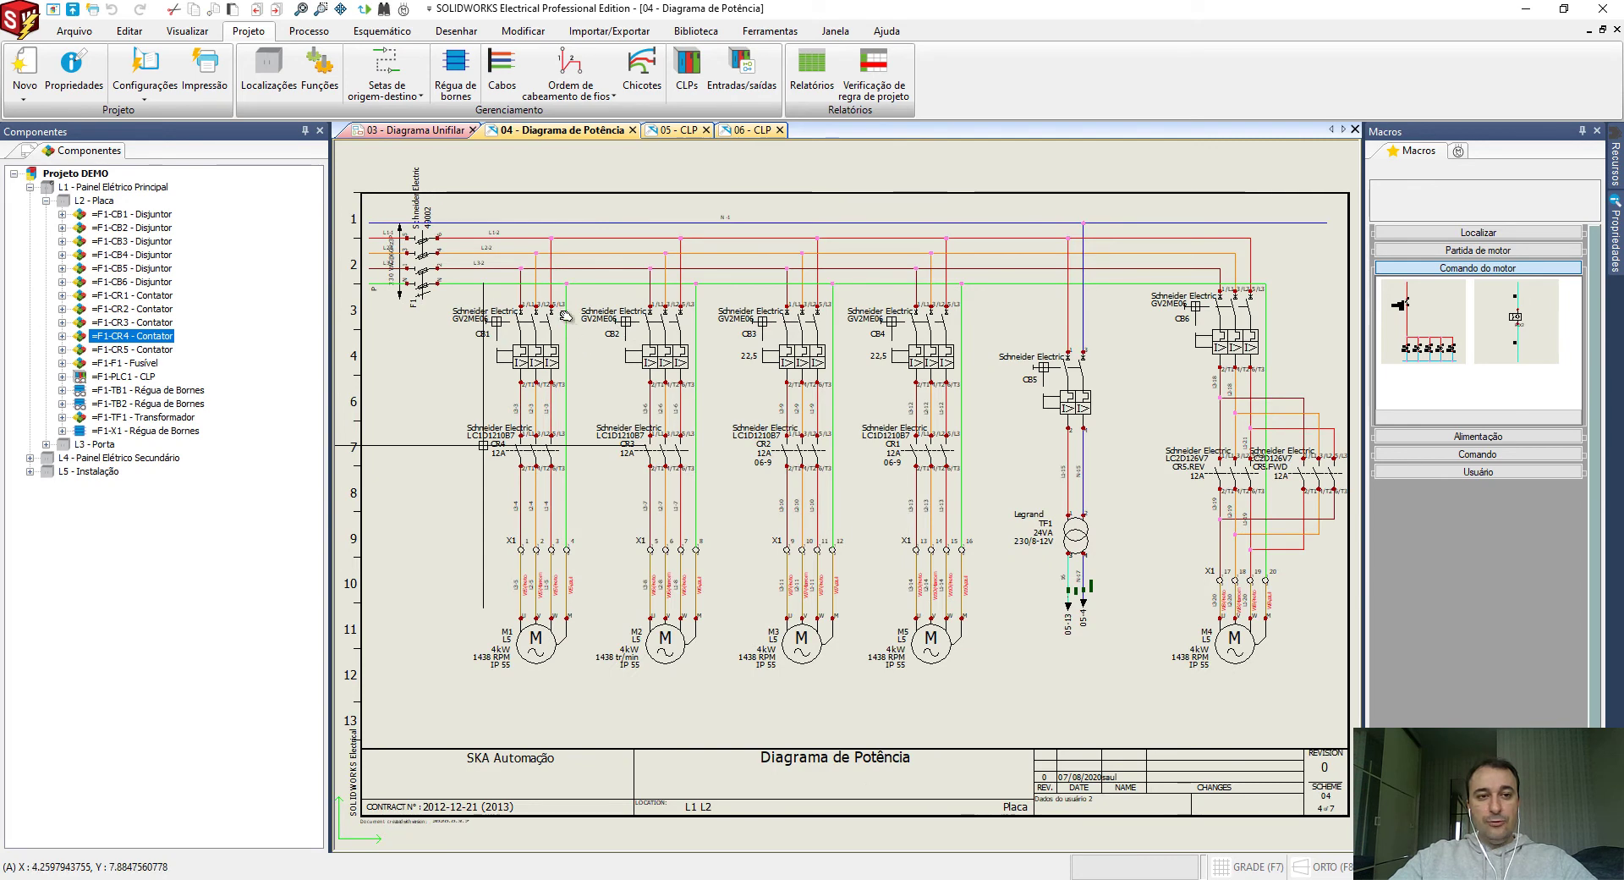
{"action": "left_click", "coordinate": [382, 30]}
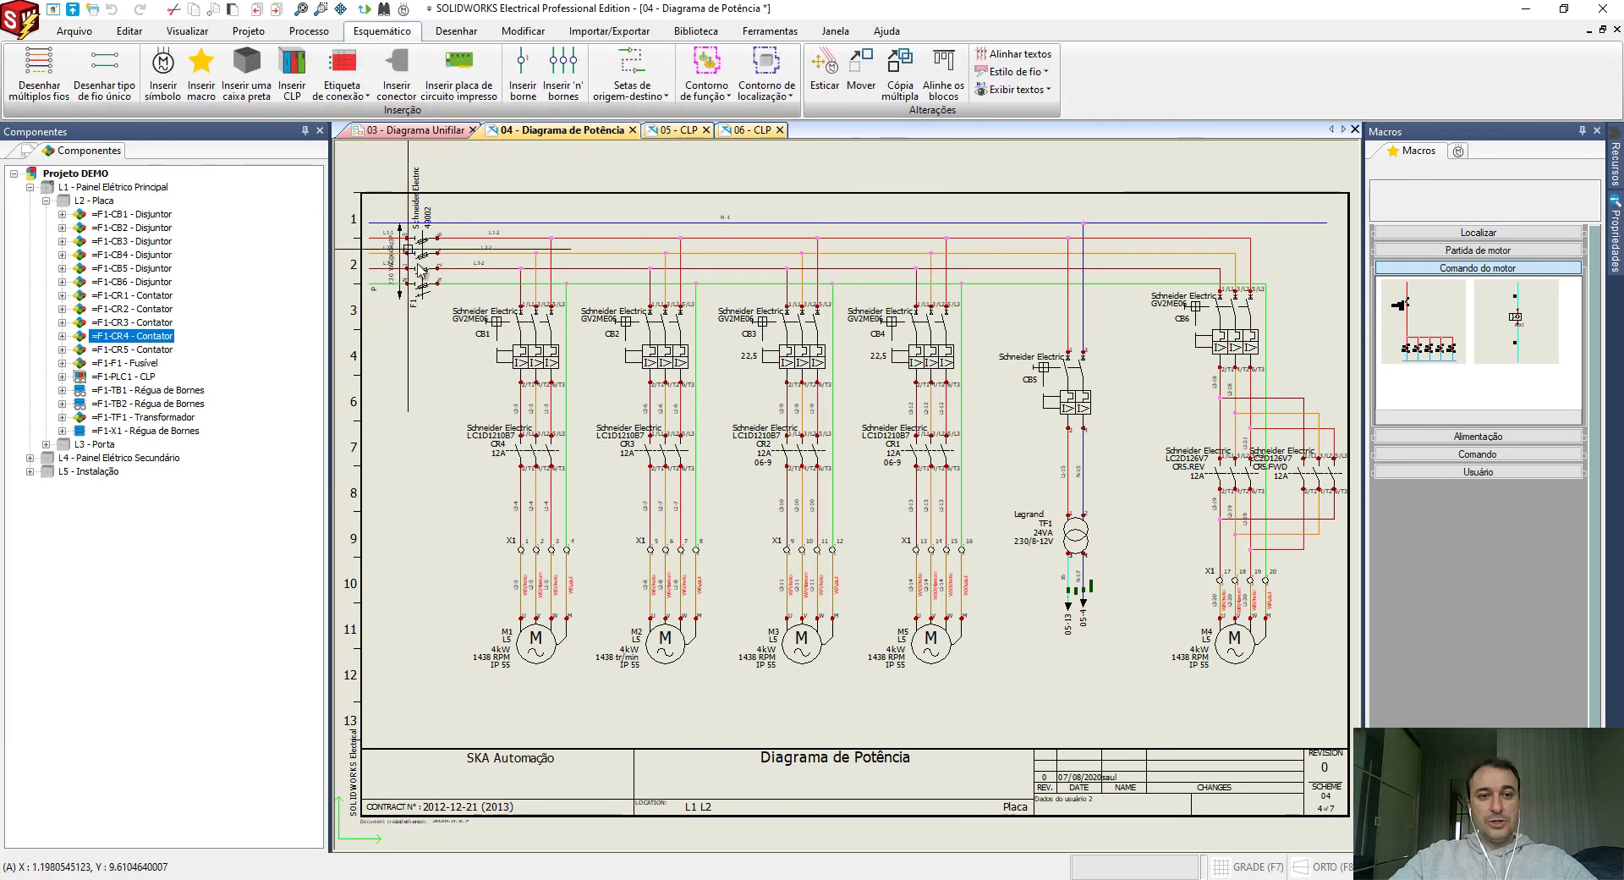
{"action": "scroll", "coordinate": [419, 270], "scroll_direction": "up", "scroll_amount": 4}
{"action": "middle_click_drag", "start_coordinate": [419, 271], "coordinate": [475, 290]}
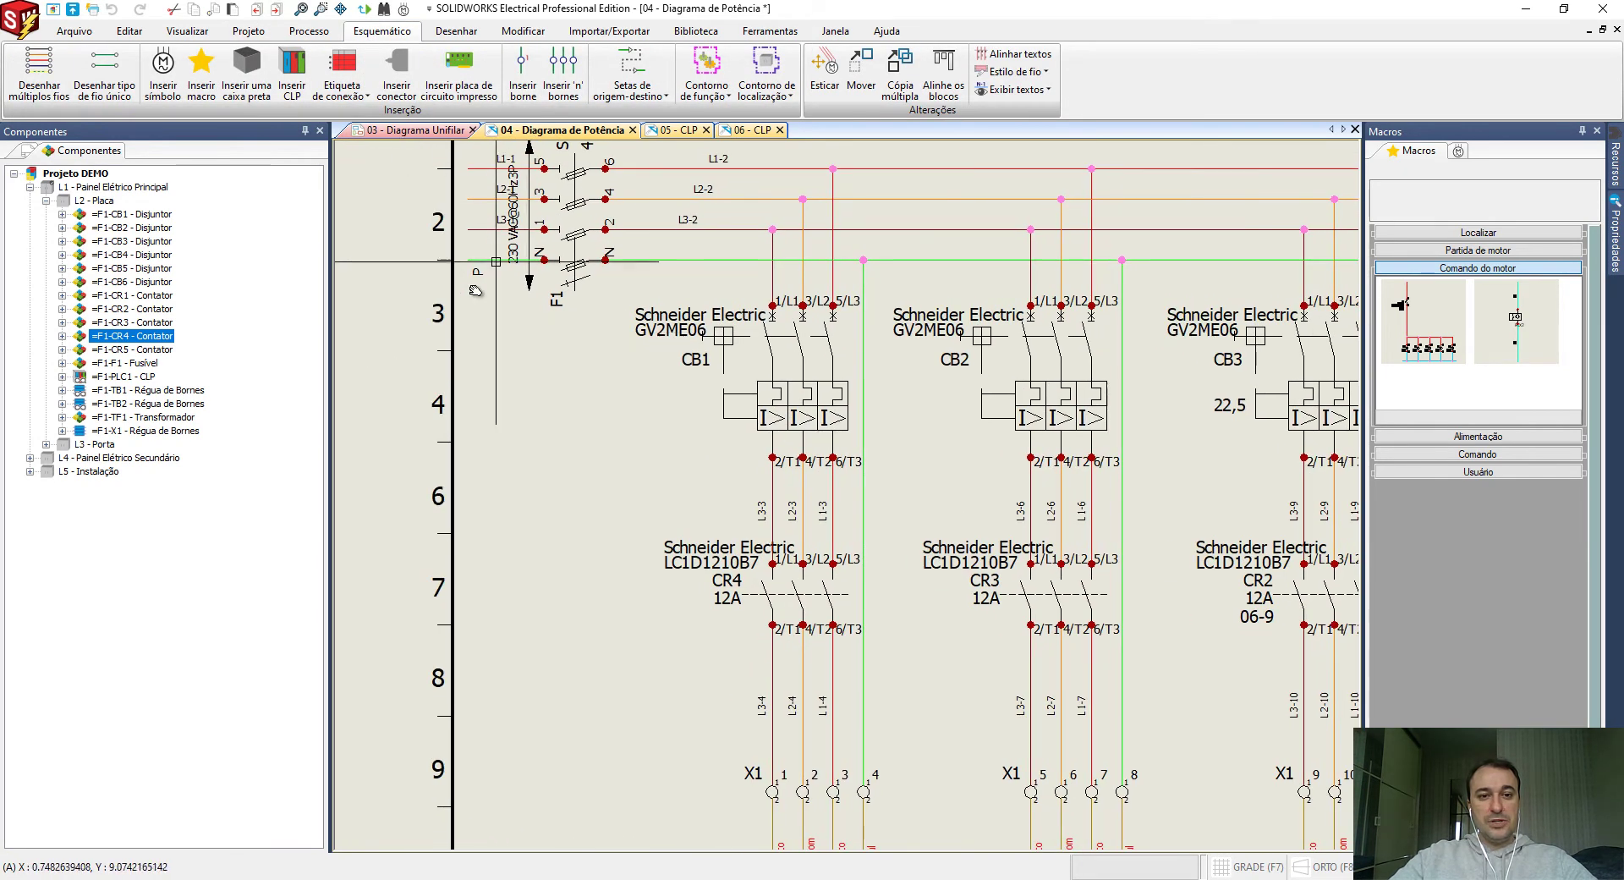
{"action": "left_click", "coordinate": [175, 95]}
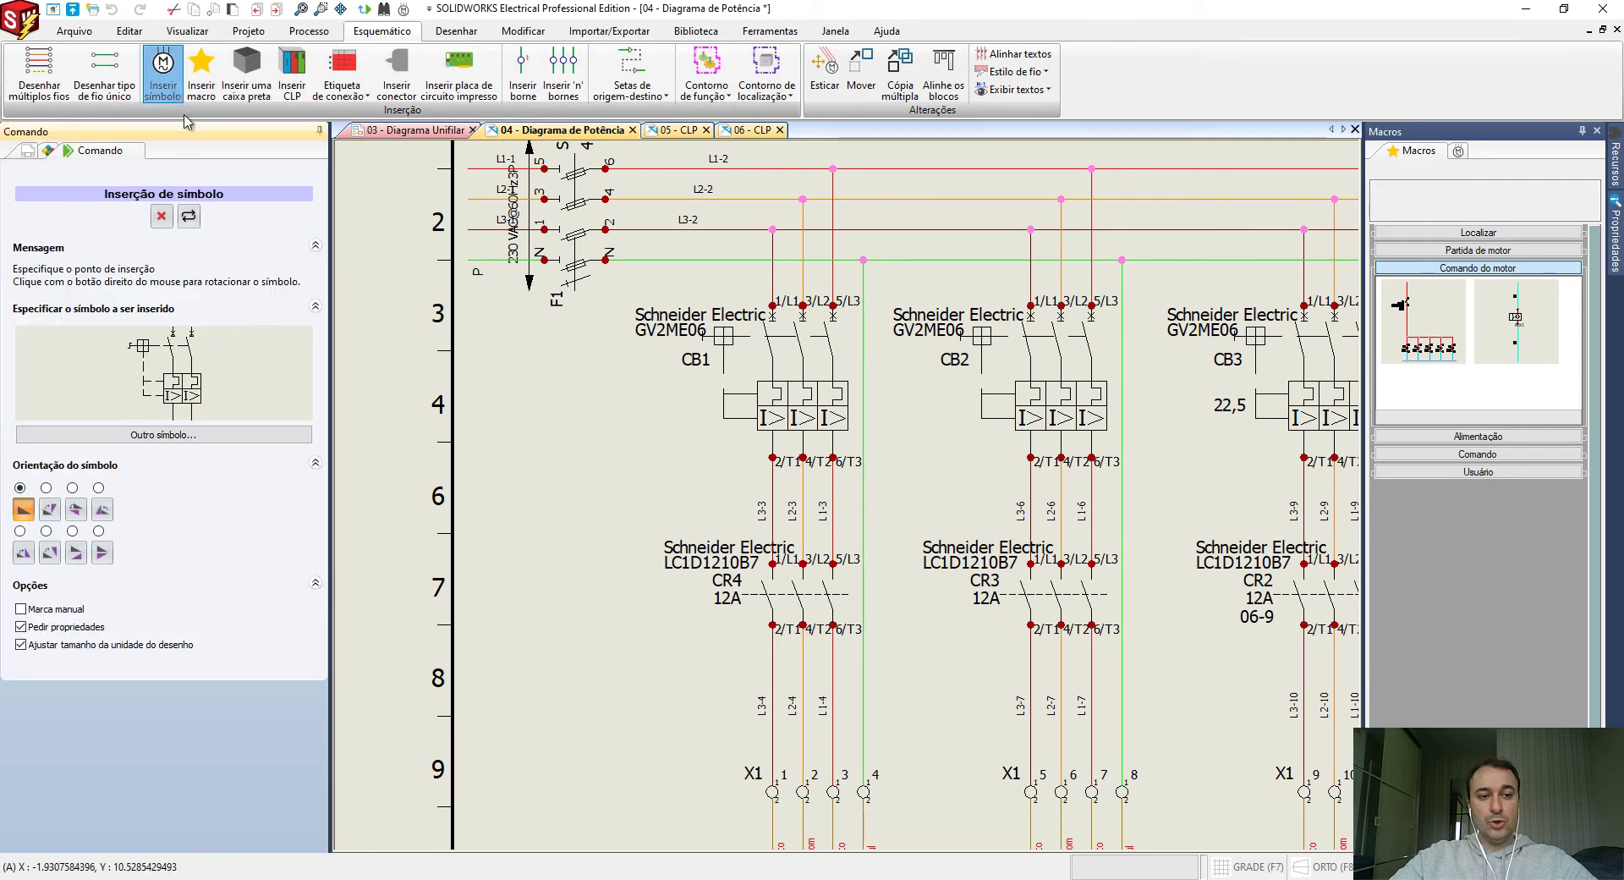
{"action": "left_click", "coordinate": [202, 436]}
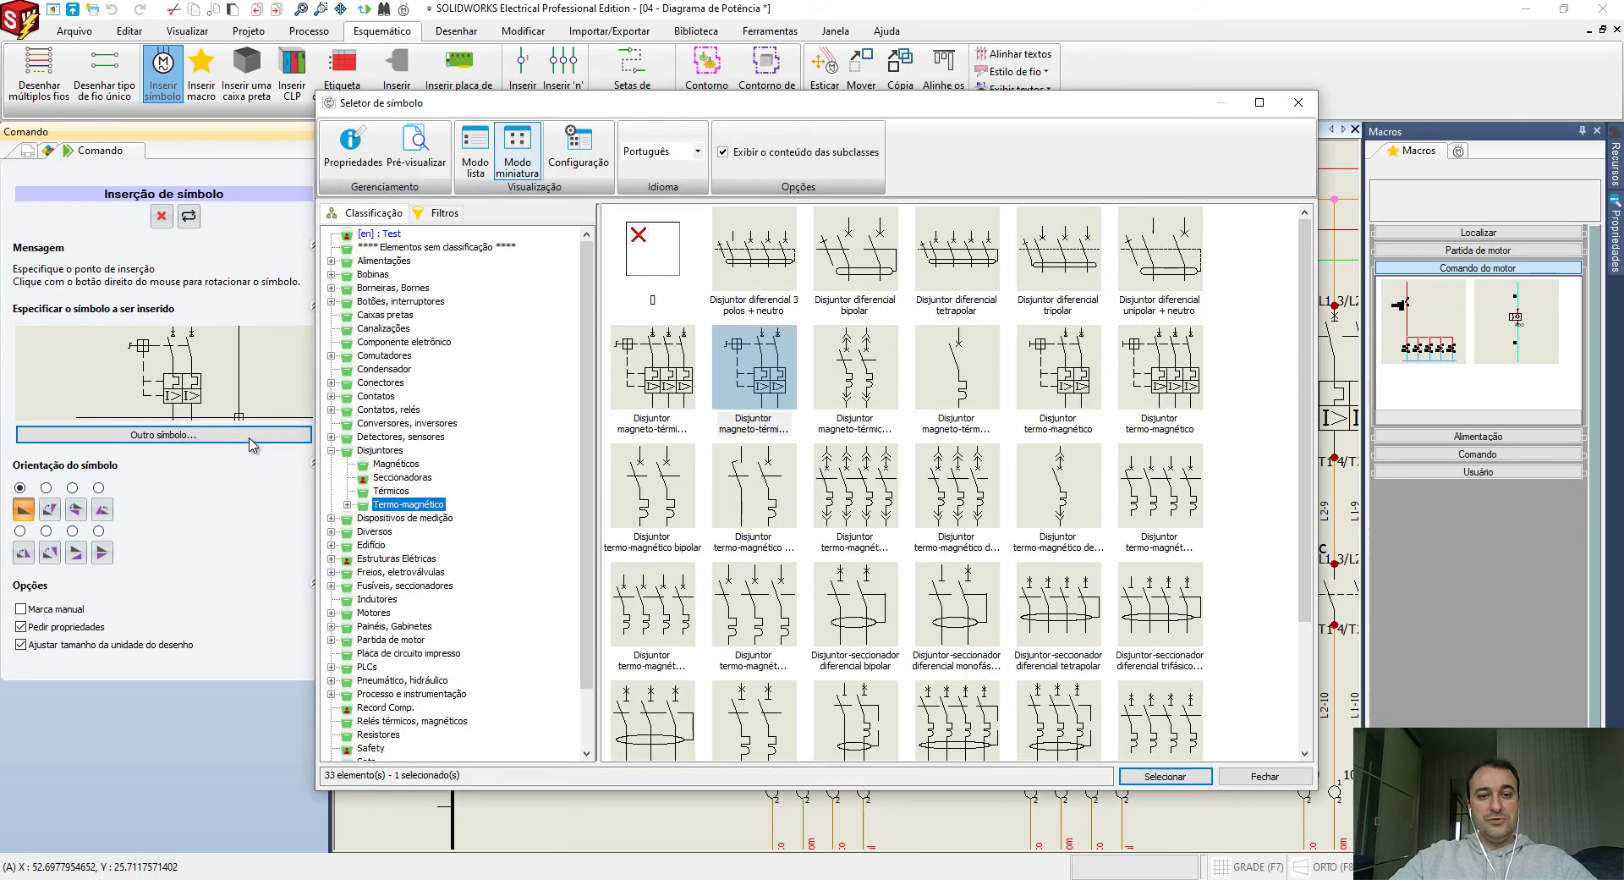
{"action": "left_click", "coordinate": [376, 450]}
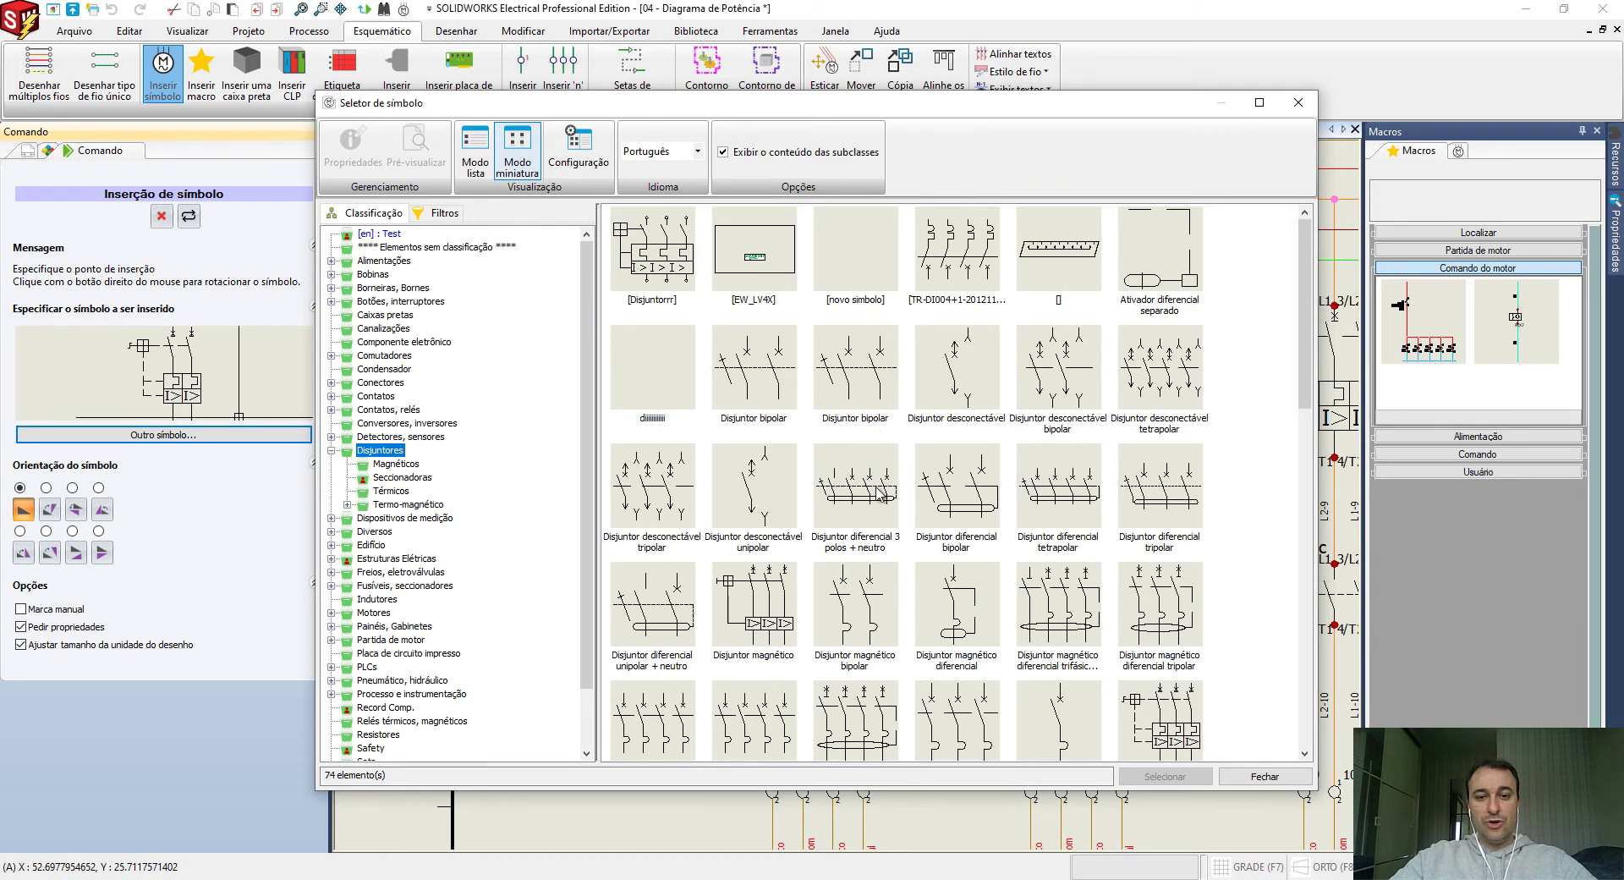
{"action": "key", "text": "Escape"}
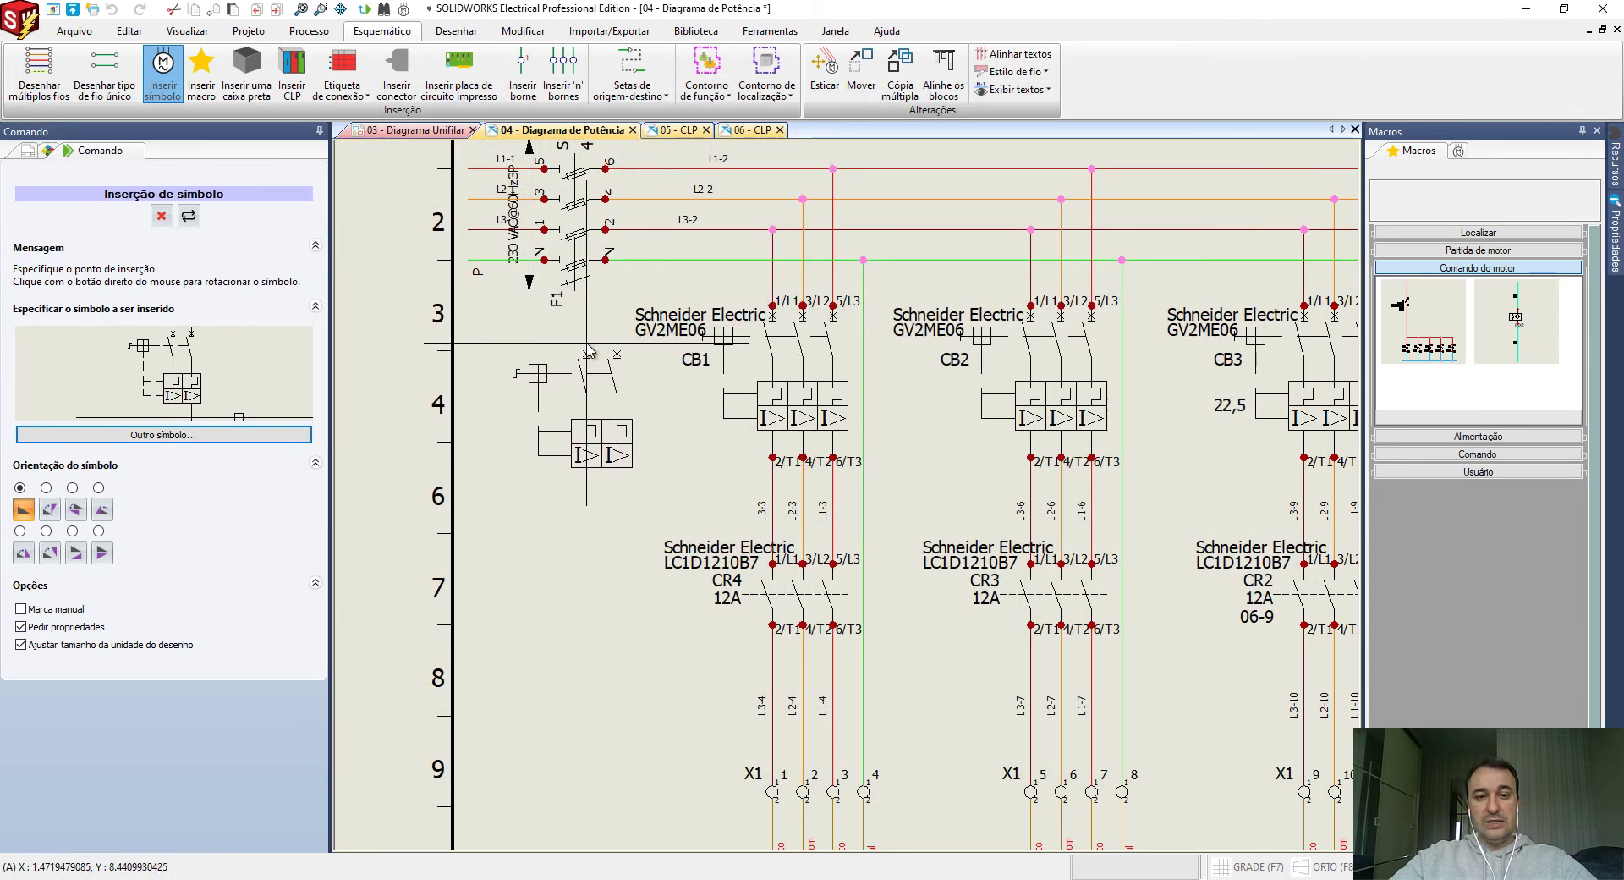
{"action": "key", "text": "Escape"}
Browse the Disjuntores class of line diagram symbols for drawing 03 - Diagrama Unifilar, then leave symbol insertion.
{"action": "left_click", "coordinate": [411, 130]}
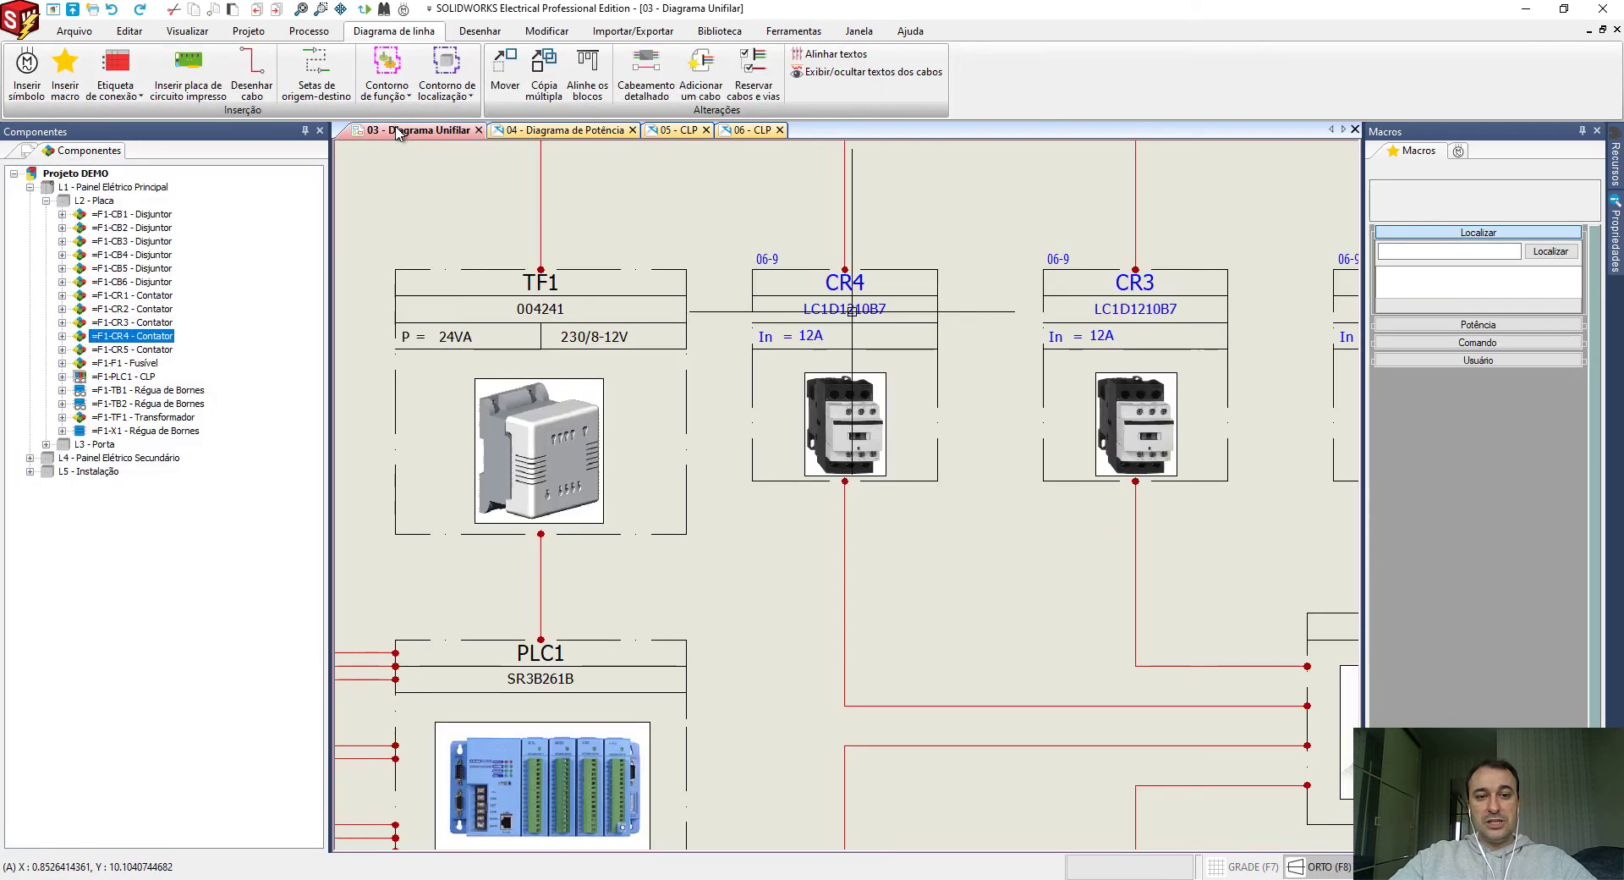
{"action": "left_click", "coordinate": [27, 72]}
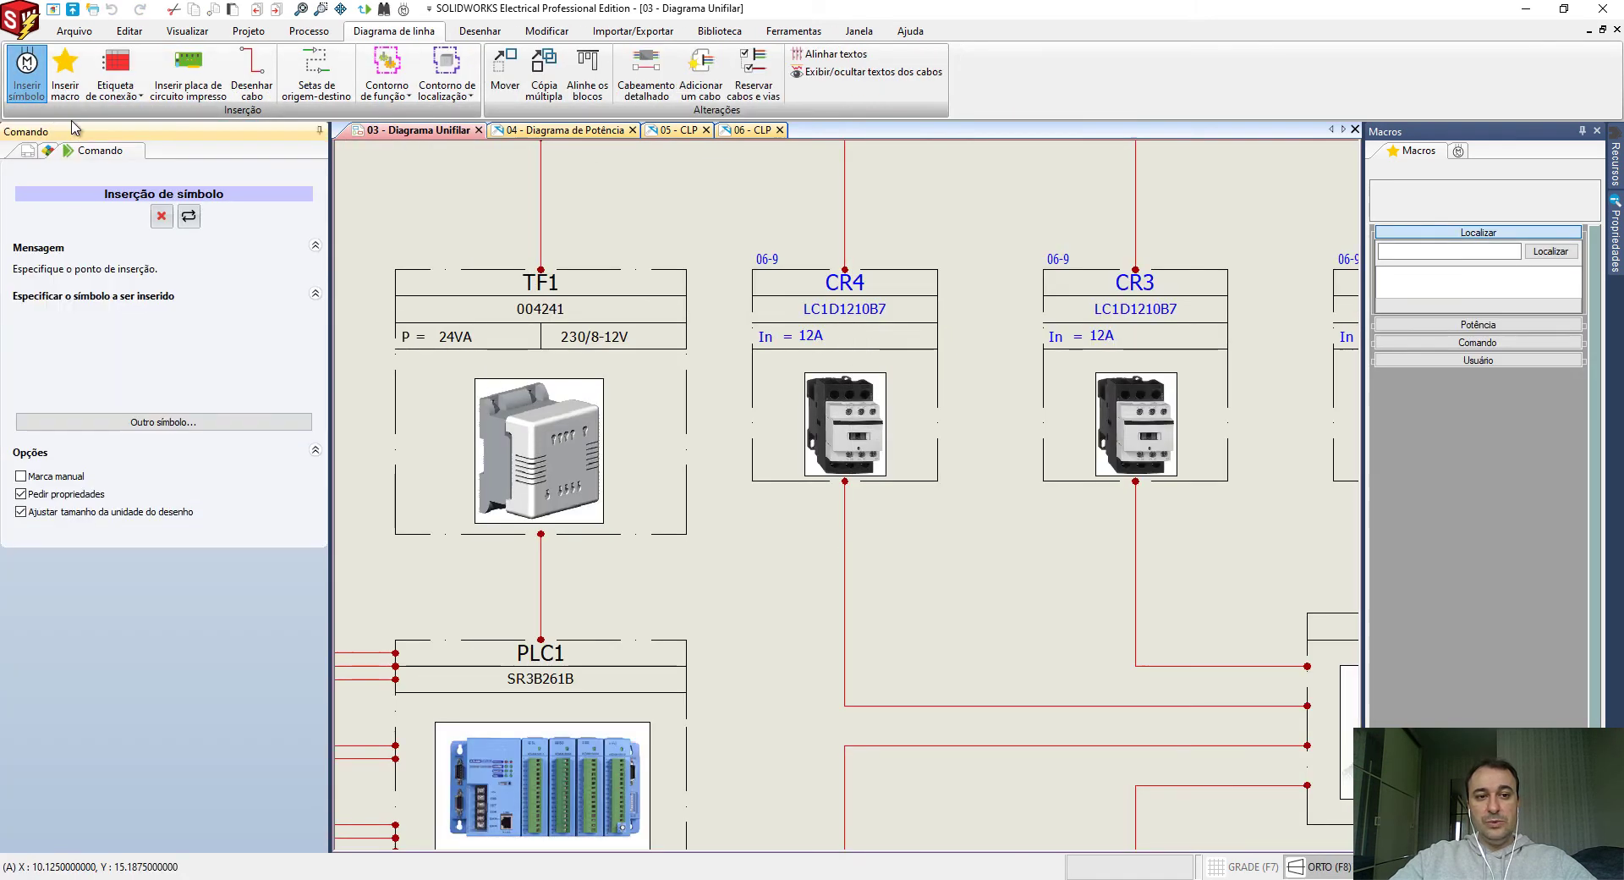
{"action": "left_click", "coordinate": [225, 420]}
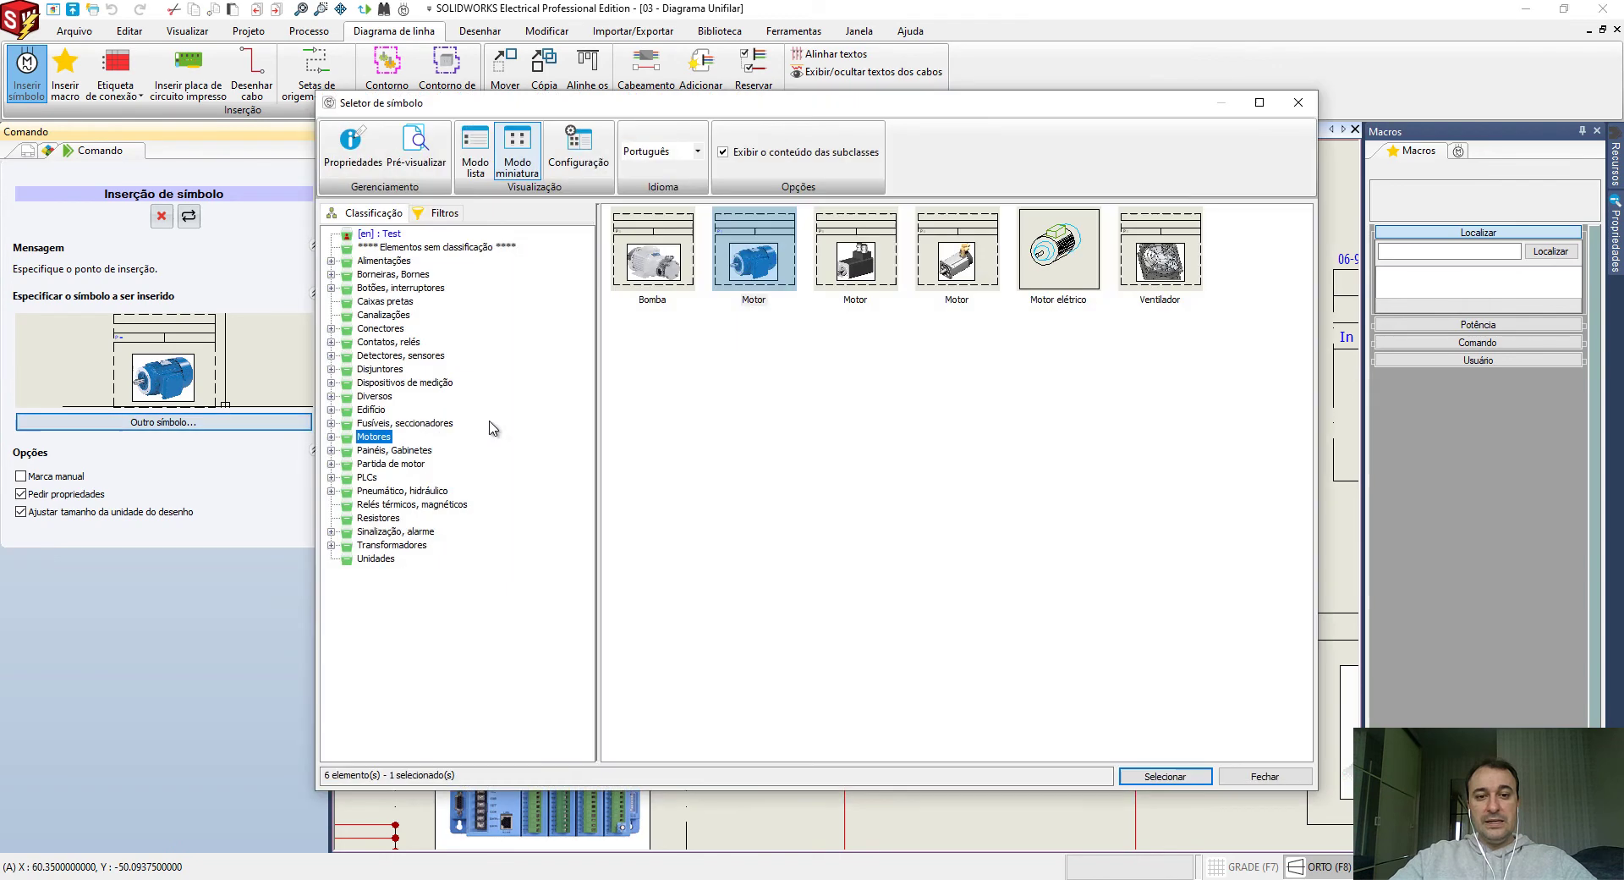
{"action": "left_click", "coordinate": [384, 369]}
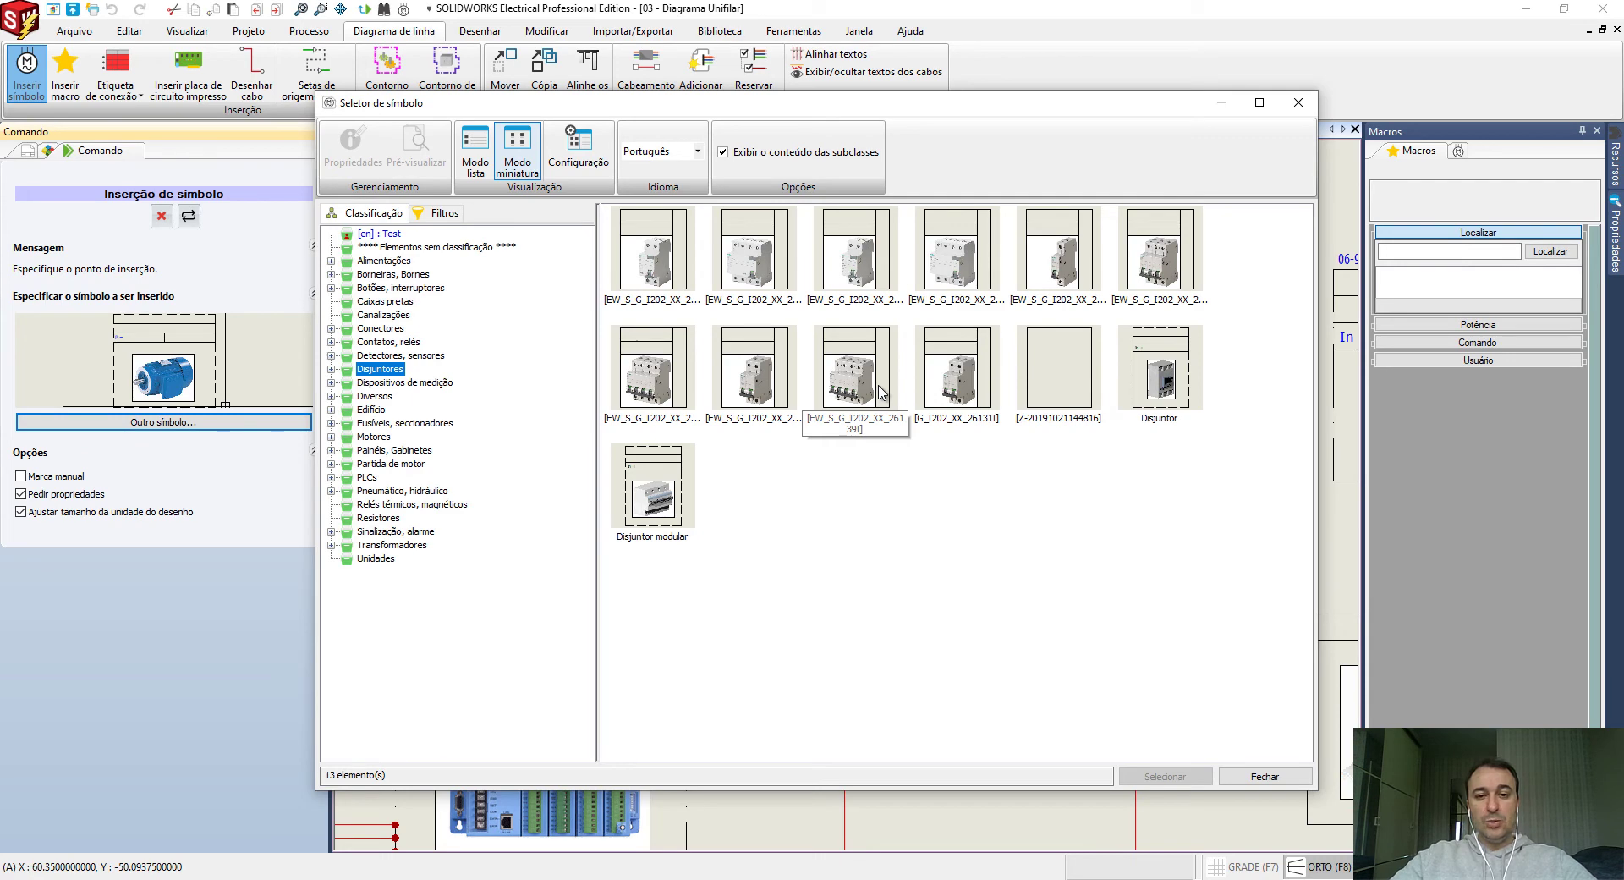
{"action": "key", "text": "Escape"}
{"action": "key", "text": "Escape"}
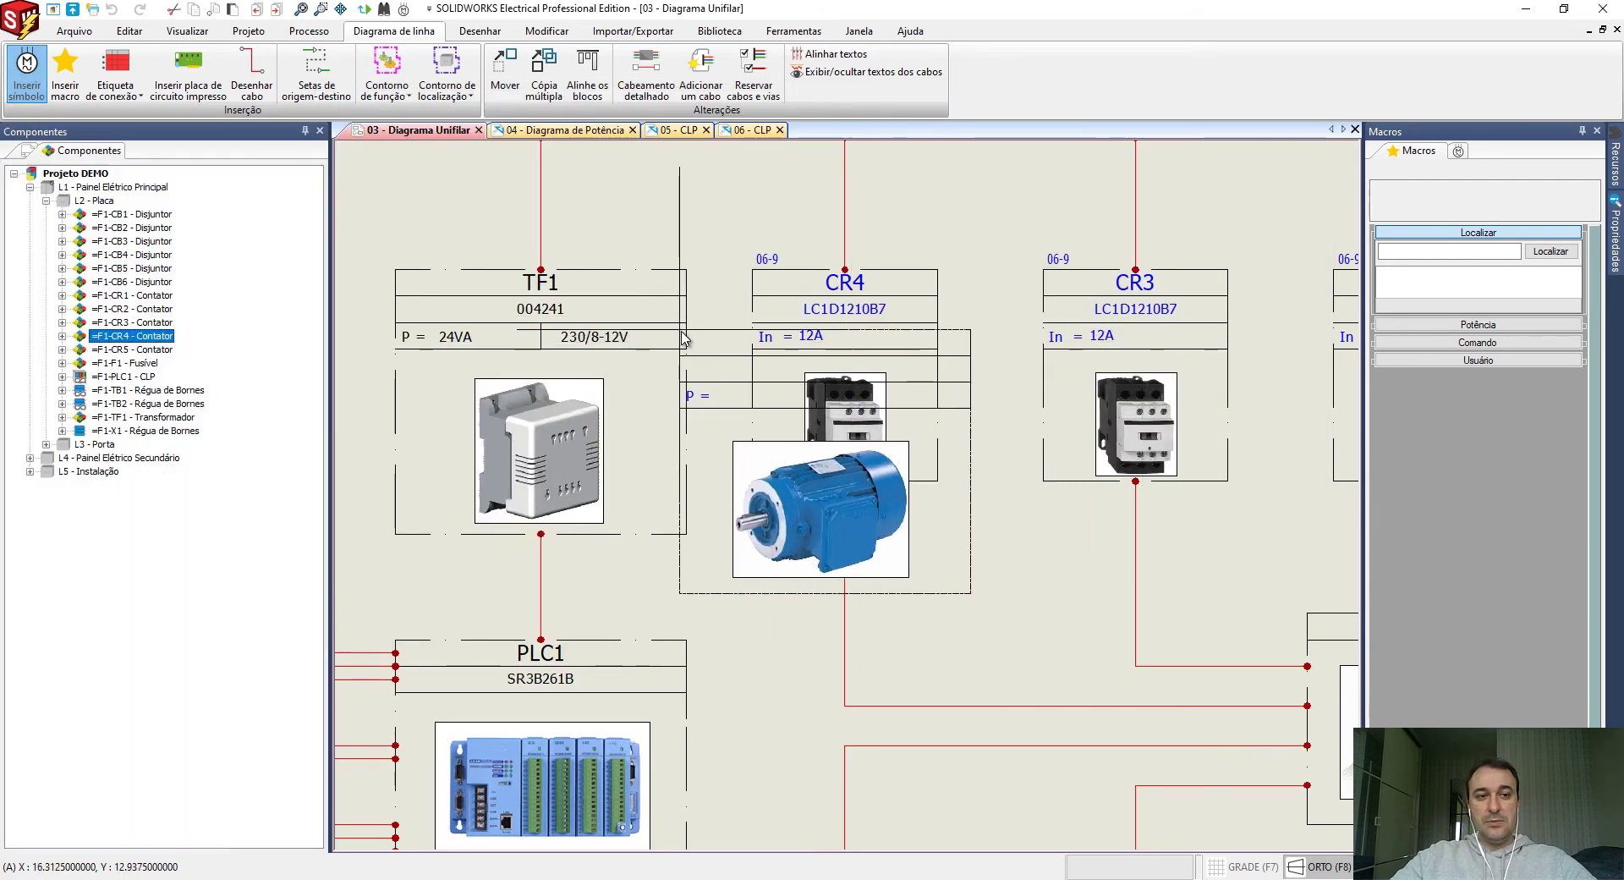
Choose the three-pole Disjuntor magneto-térmico comando rotativo symbol for insertion in drawing 04 - Diagrama de Potência.
{"action": "left_click", "coordinate": [581, 131]}
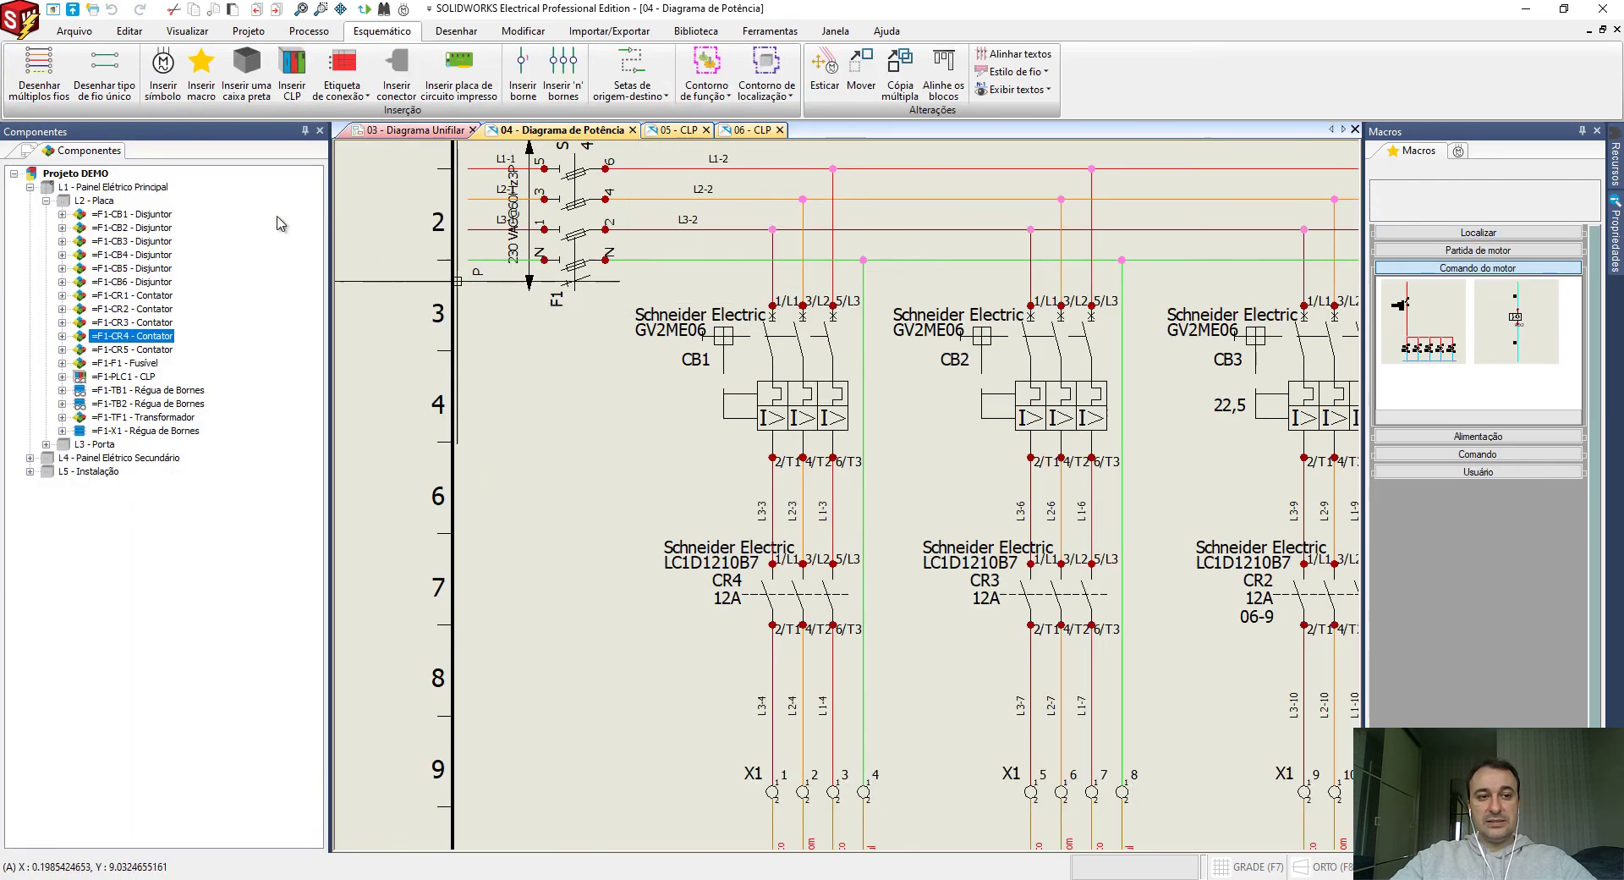
{"action": "left_click", "coordinate": [163, 84]}
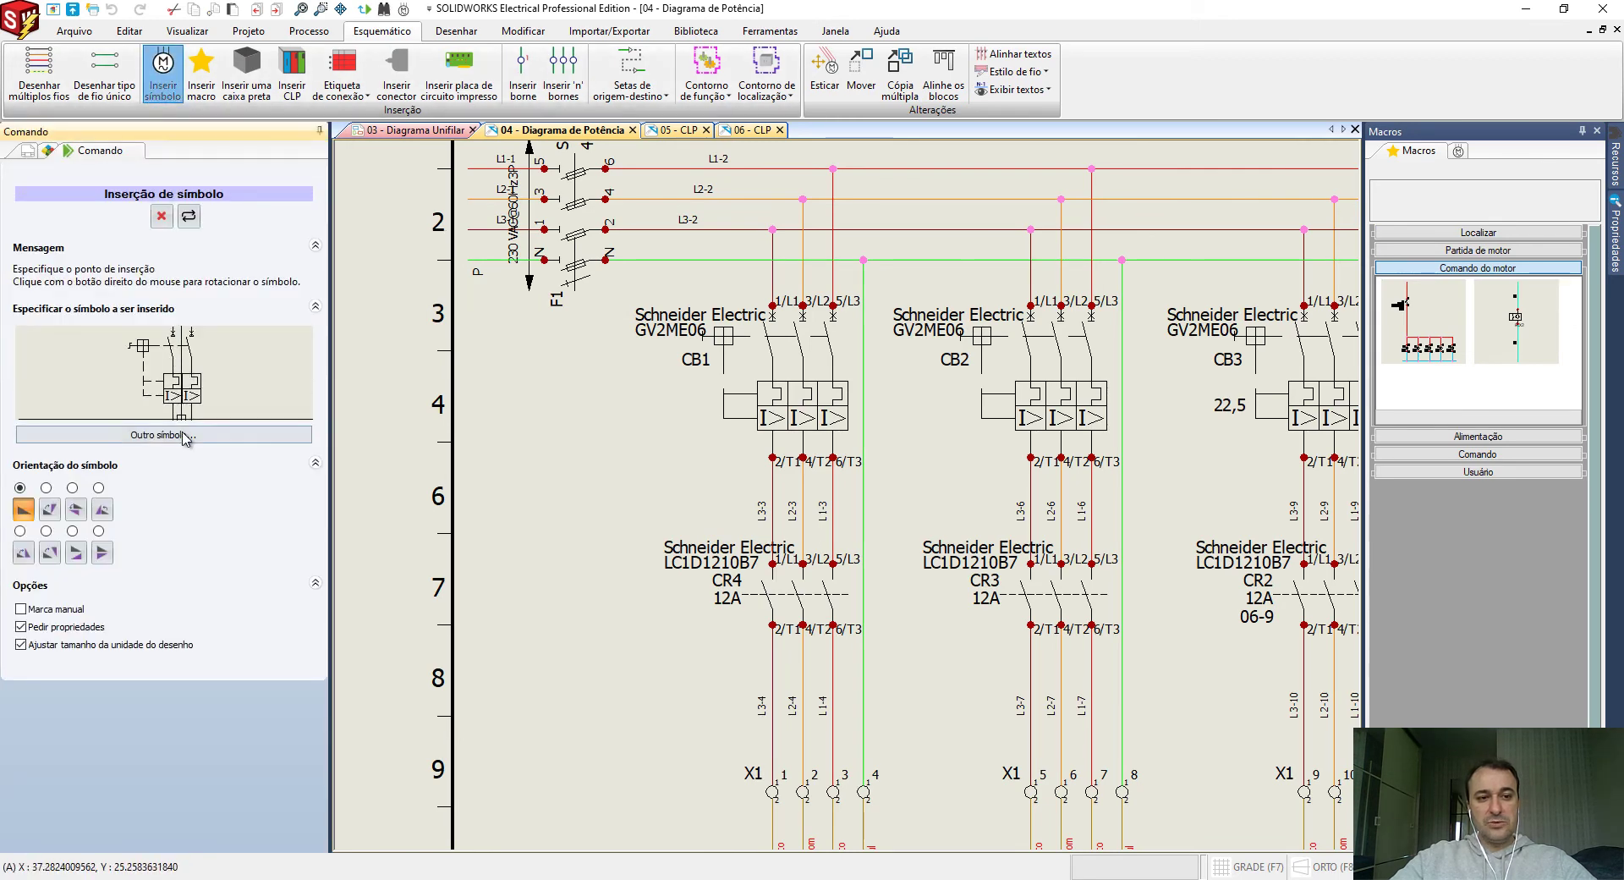
{"action": "left_click", "coordinate": [186, 435]}
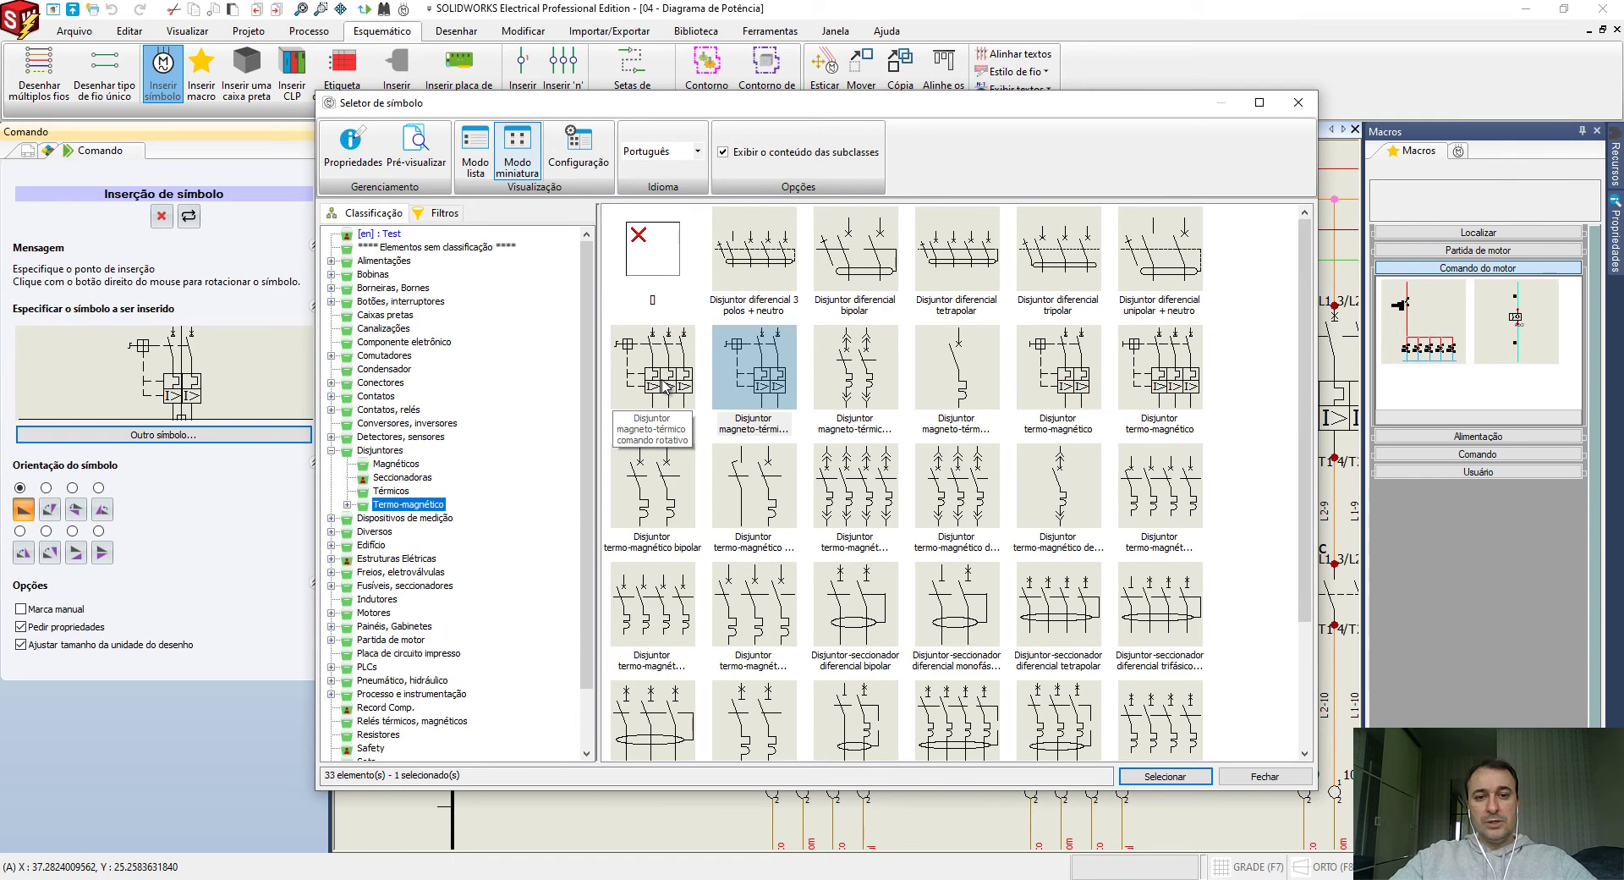
{"action": "double_click", "coordinate": [666, 387]}
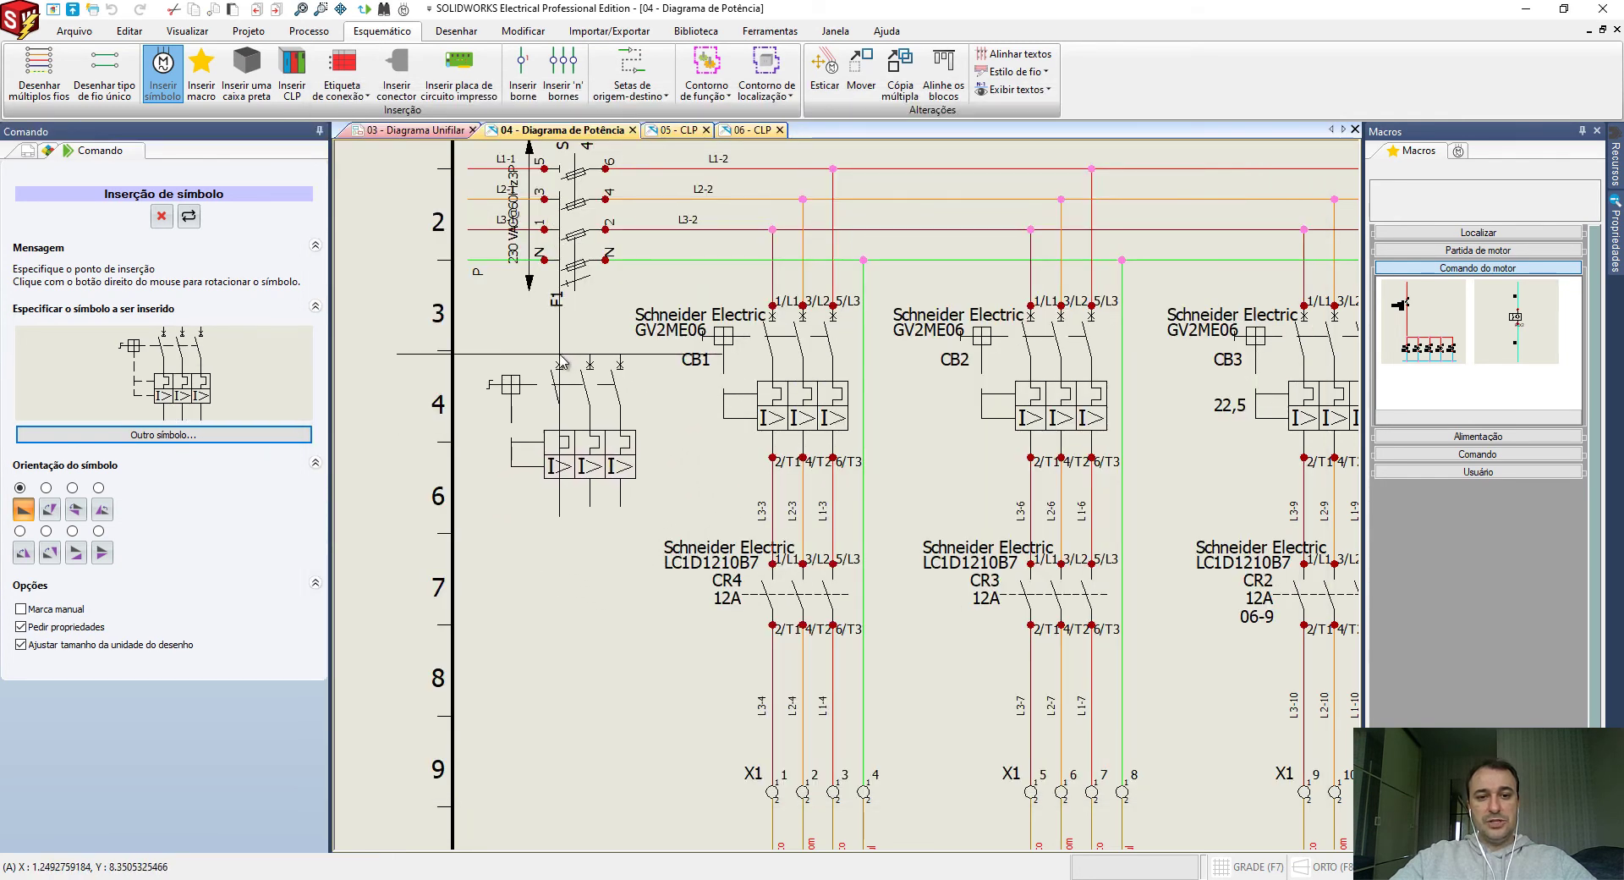
Place the breaker symbol below fuse F1, beside CB1, and set its mark root to CB.
{"action": "left_click", "coordinate": [568, 364]}
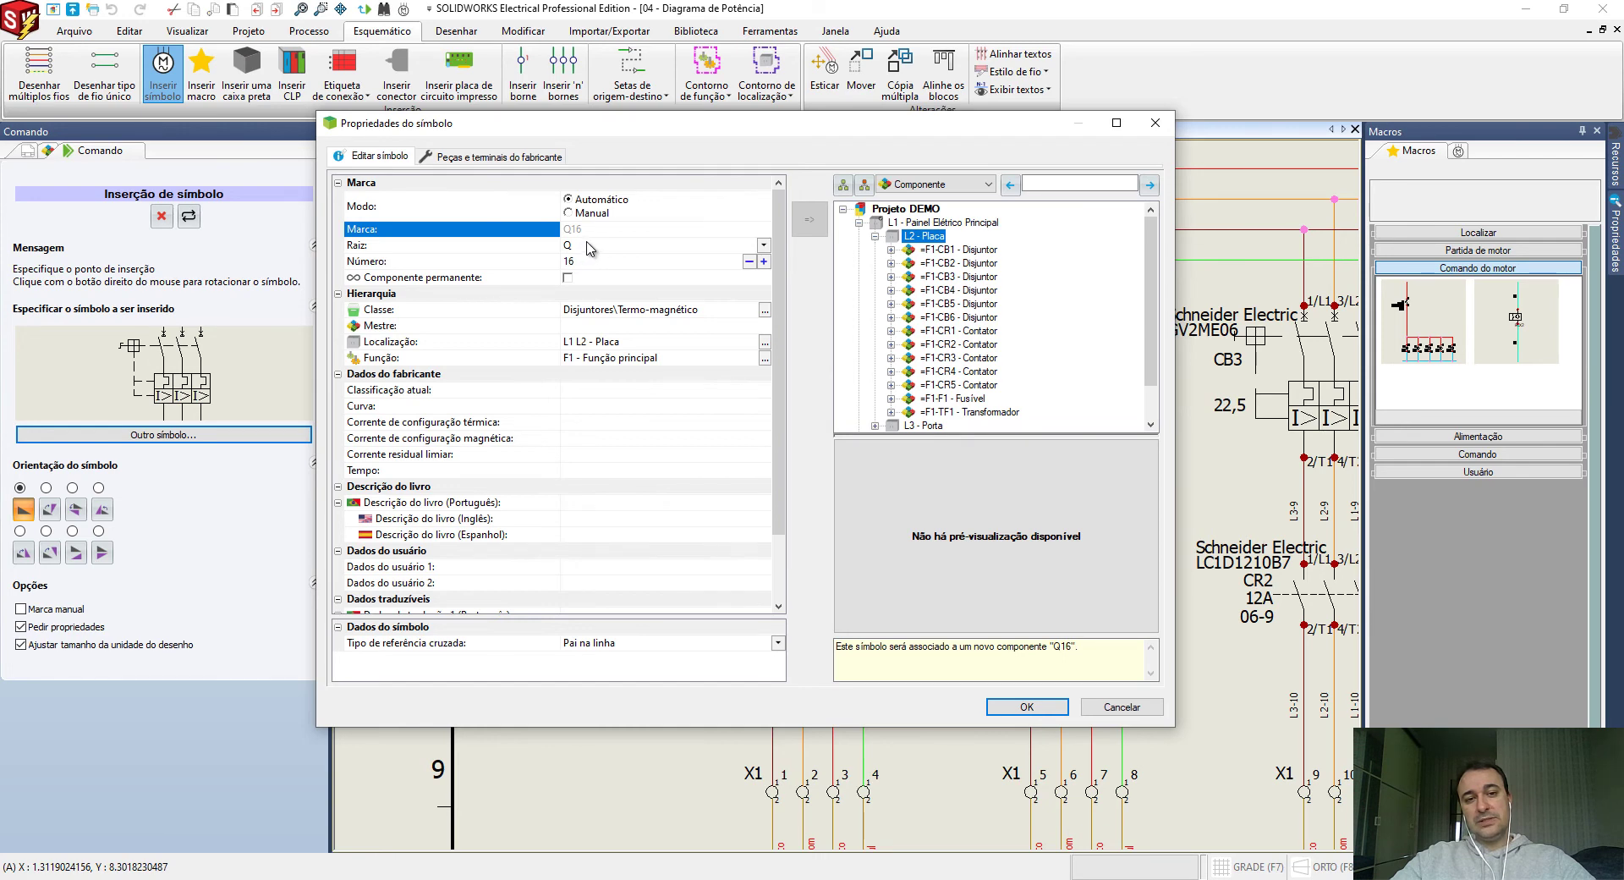
{"action": "left_click", "coordinate": [763, 244]}
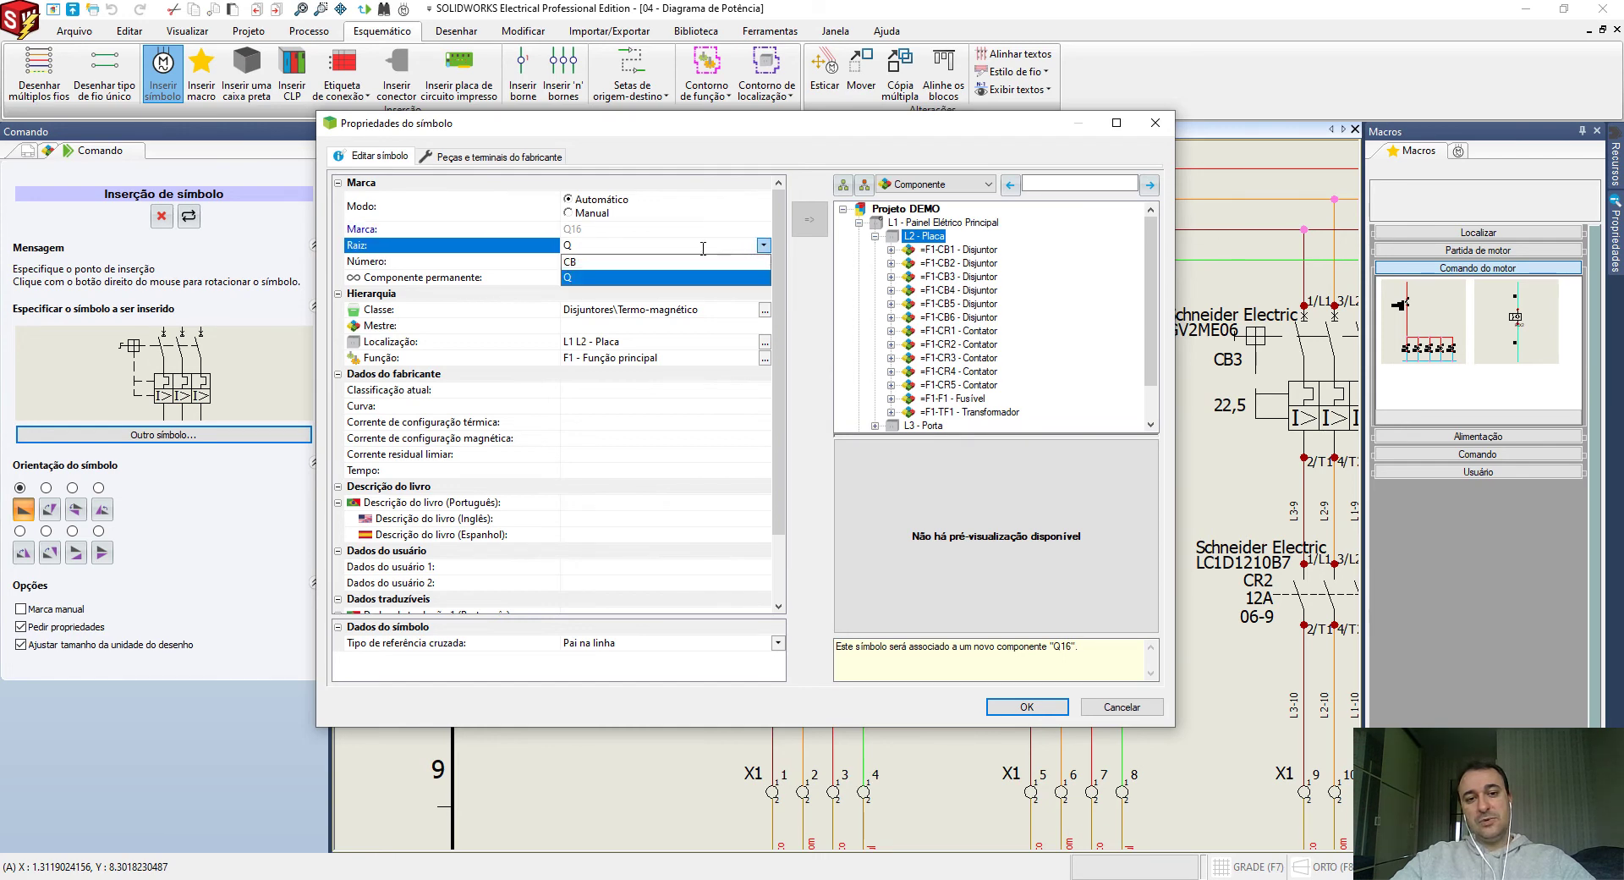
{"action": "left_click", "coordinate": [574, 262]}
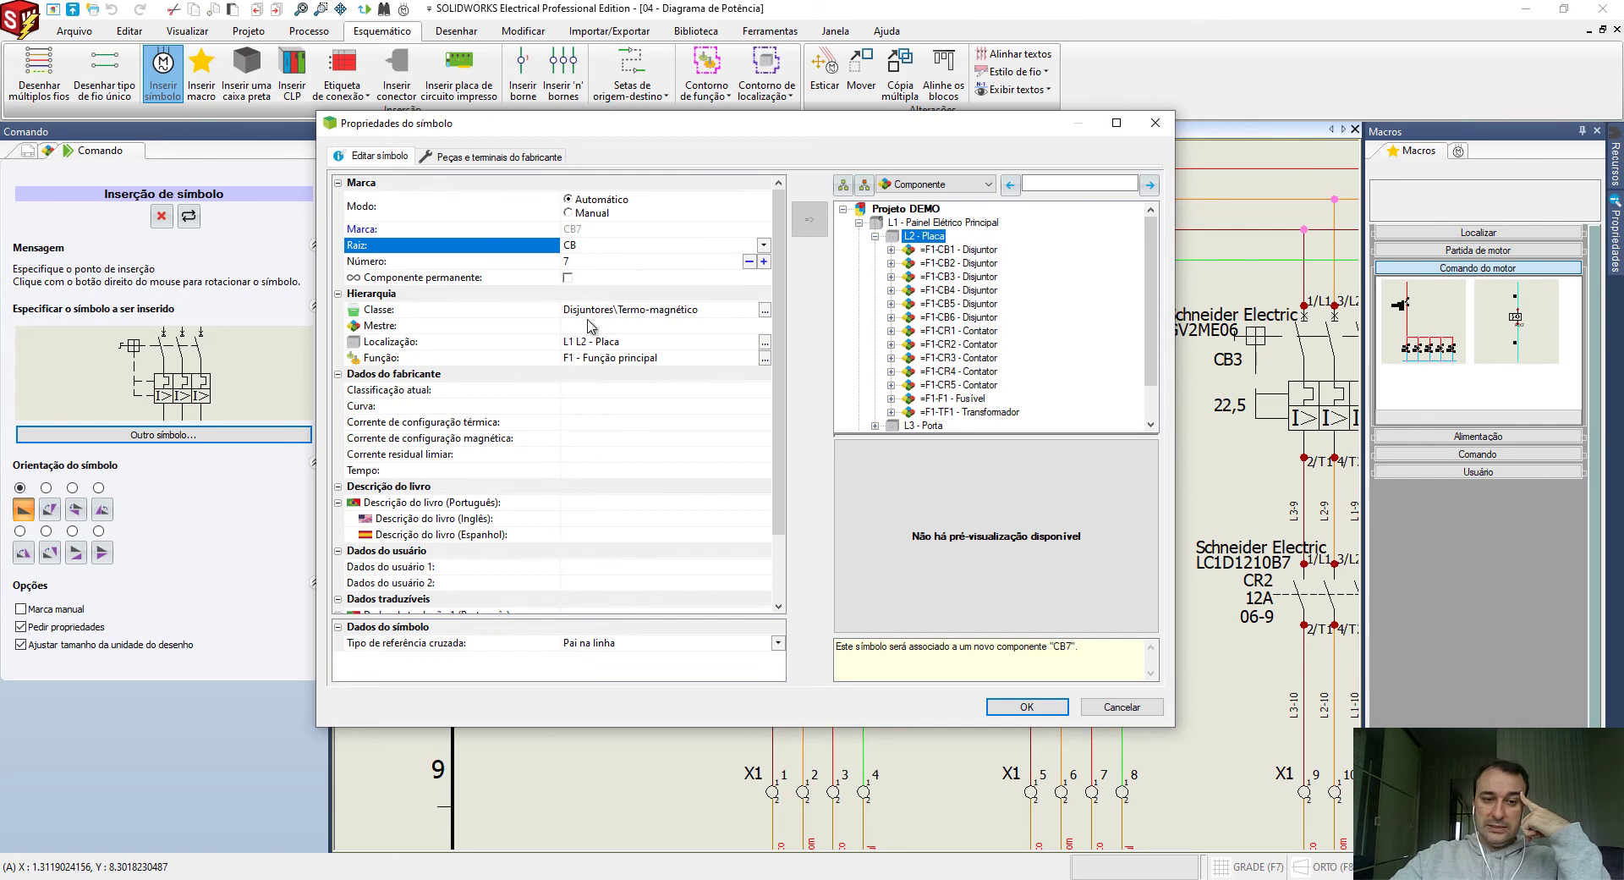
Search the manufacturer parts catalogue for the breaker with the manufacturer filter set to Siemens, keeping the same class.
{"action": "left_click", "coordinate": [497, 157]}
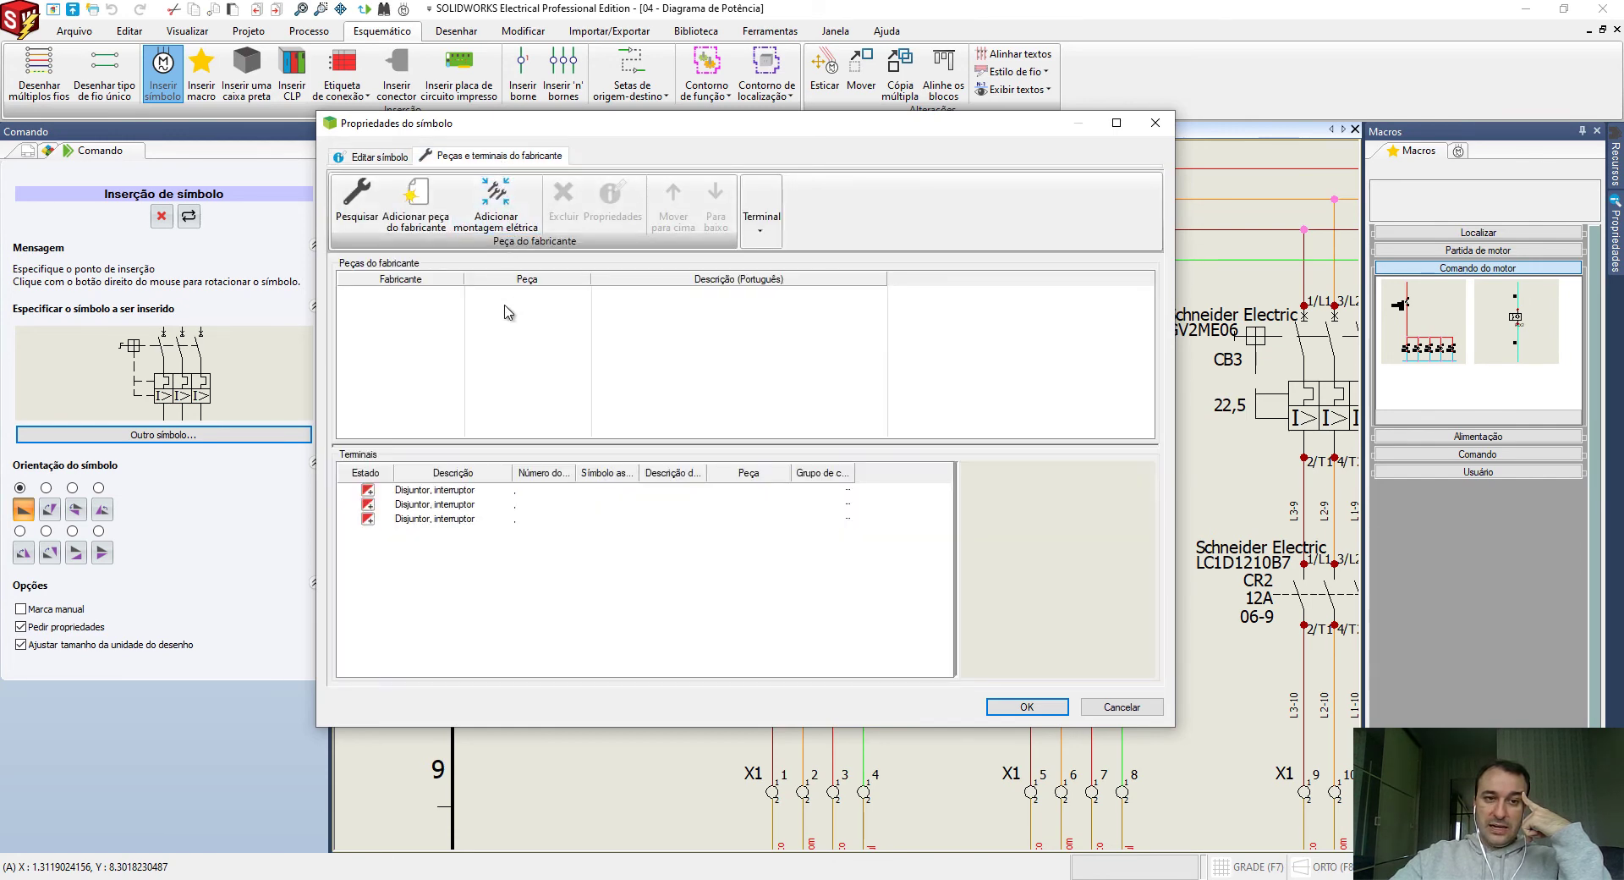
{"action": "left_click", "coordinate": [357, 222]}
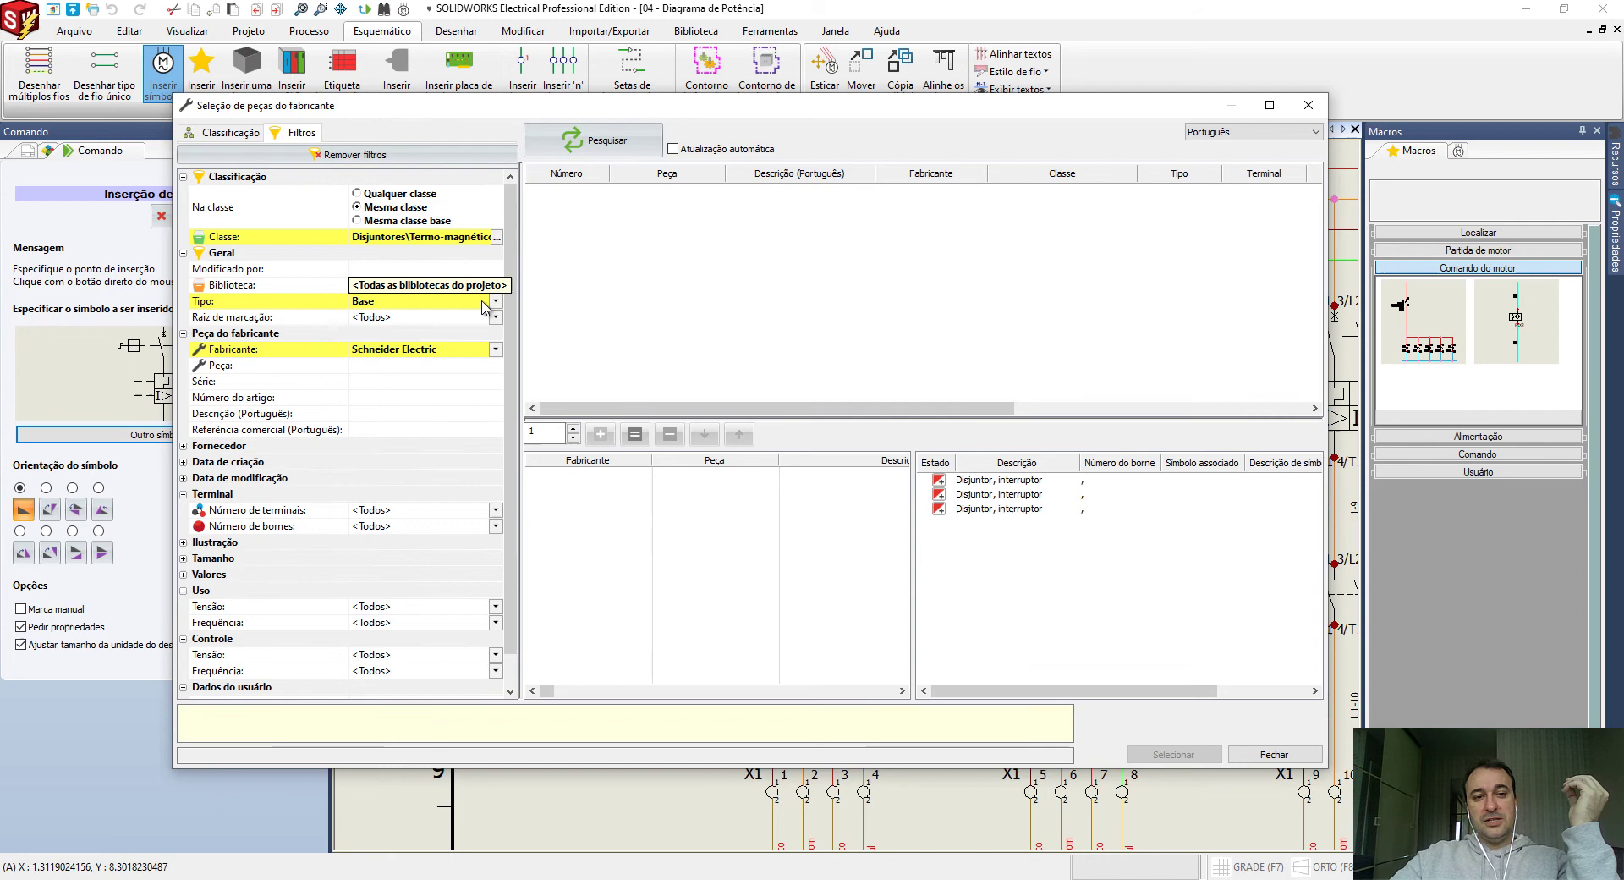
{"action": "left_click", "coordinate": [495, 349]}
{"action": "left_click_drag", "start_coordinate": [496, 476], "coordinate": [494, 419]}
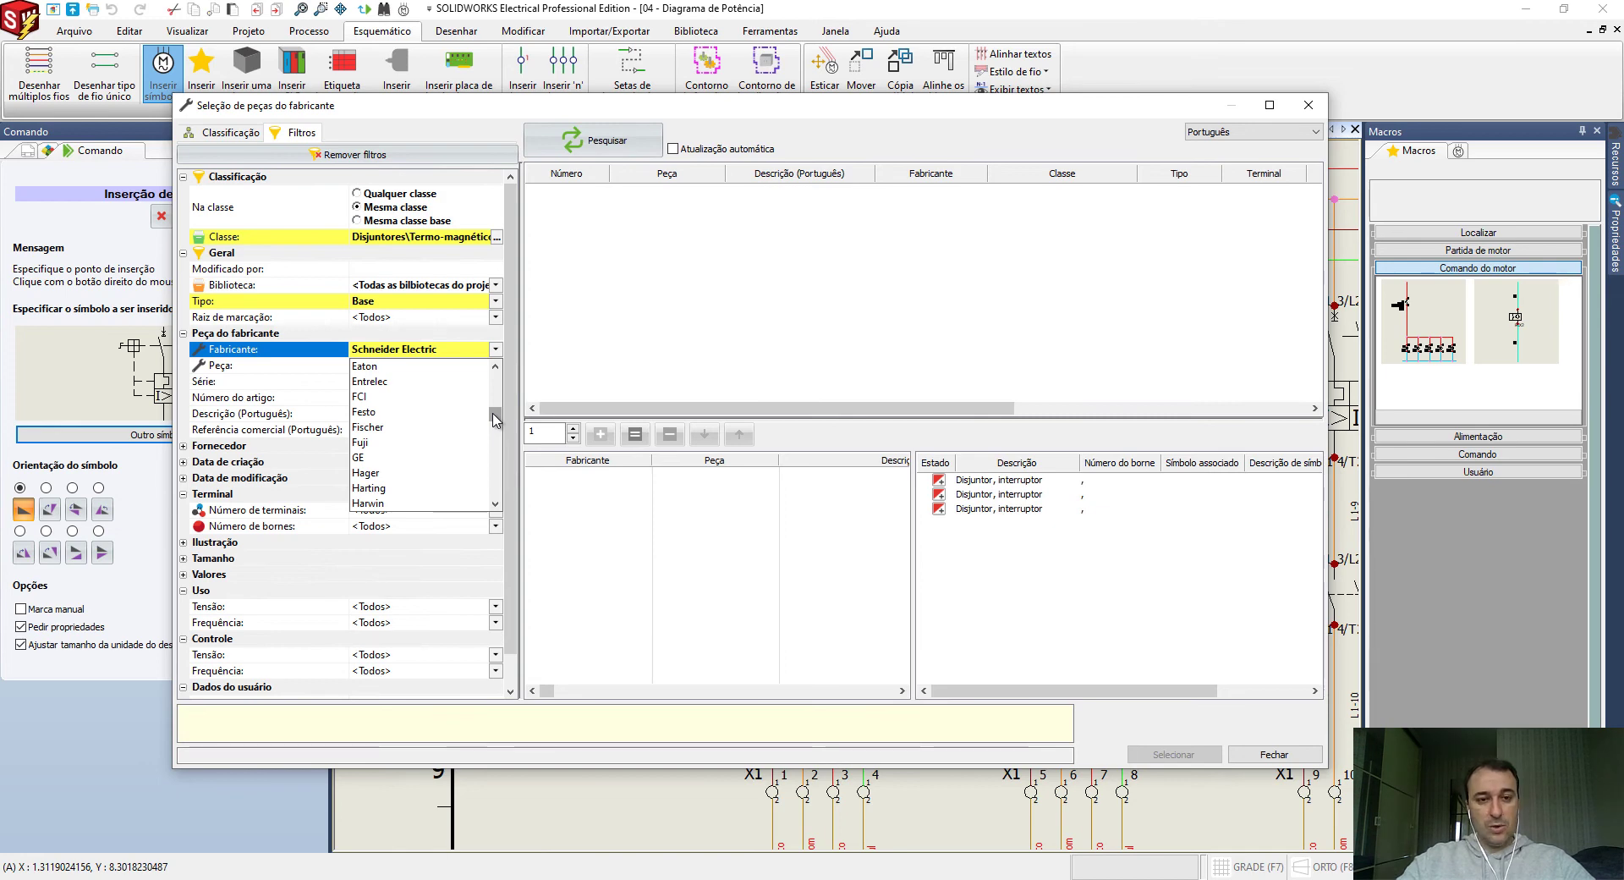
{"action": "left_click_drag", "start_coordinate": [496, 420], "coordinate": [497, 416]}
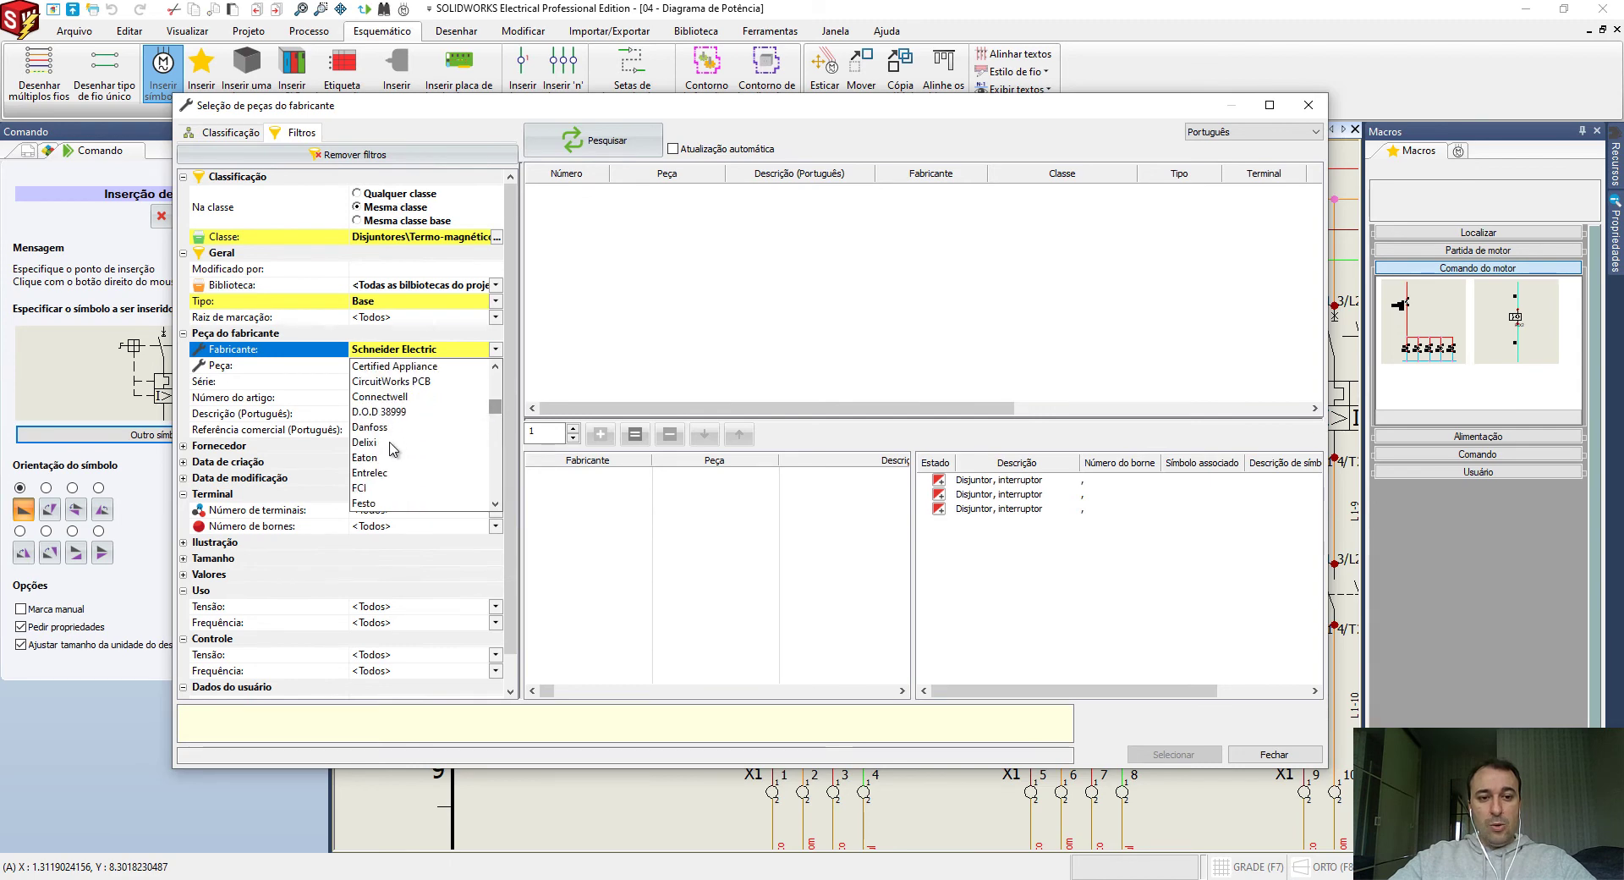
{"action": "scroll", "coordinate": [401, 458], "scroll_direction": "down", "scroll_amount": 3}
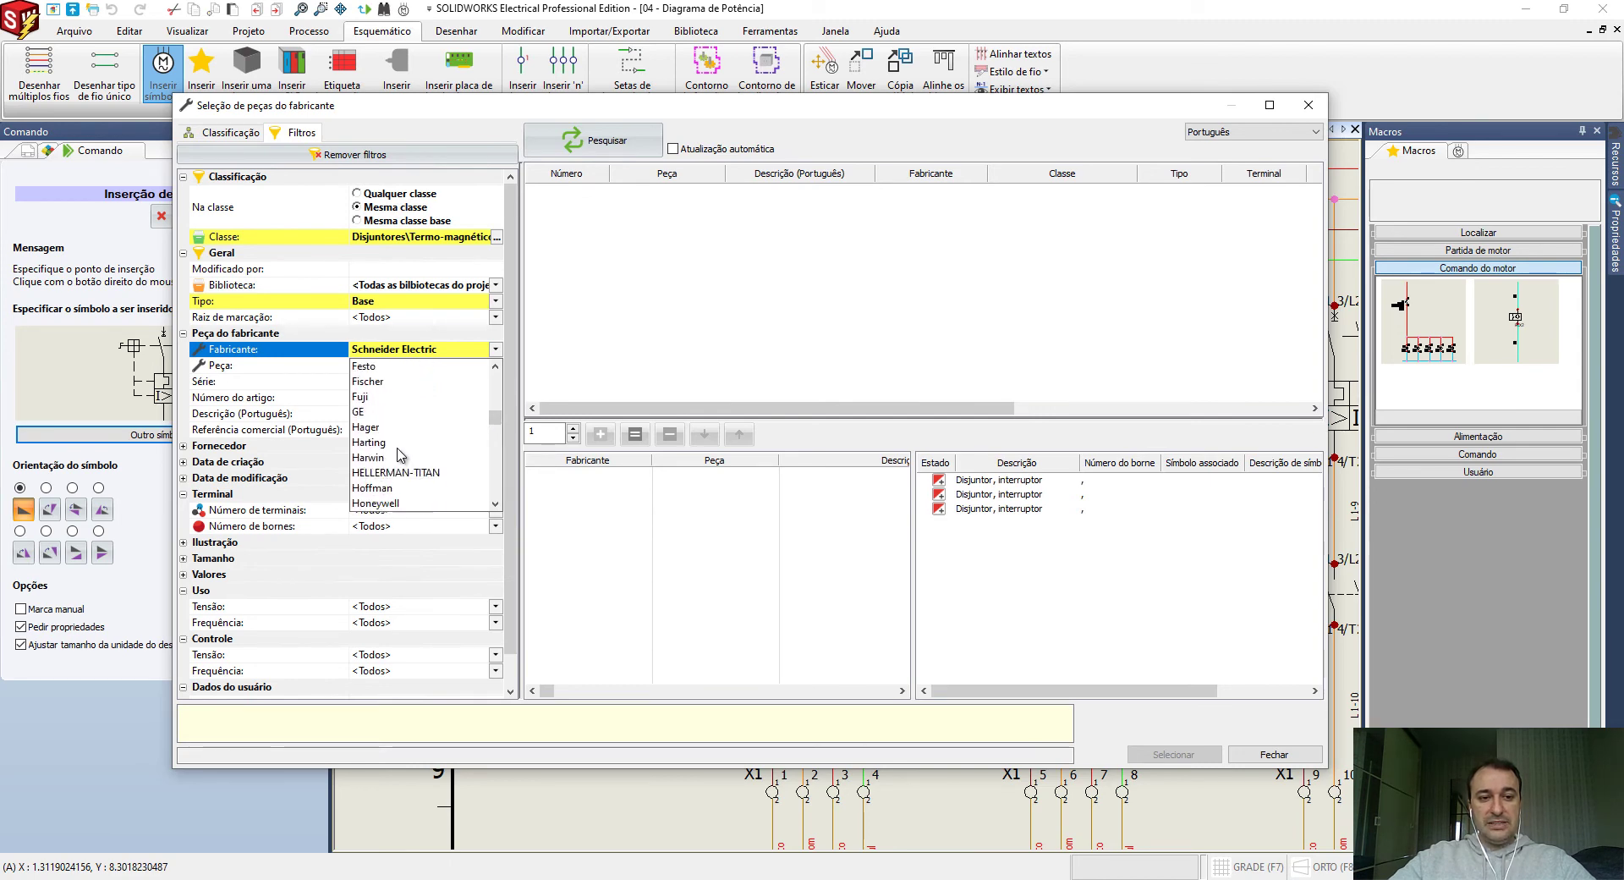
{"action": "scroll", "coordinate": [397, 458], "scroll_direction": "down", "scroll_amount": 3}
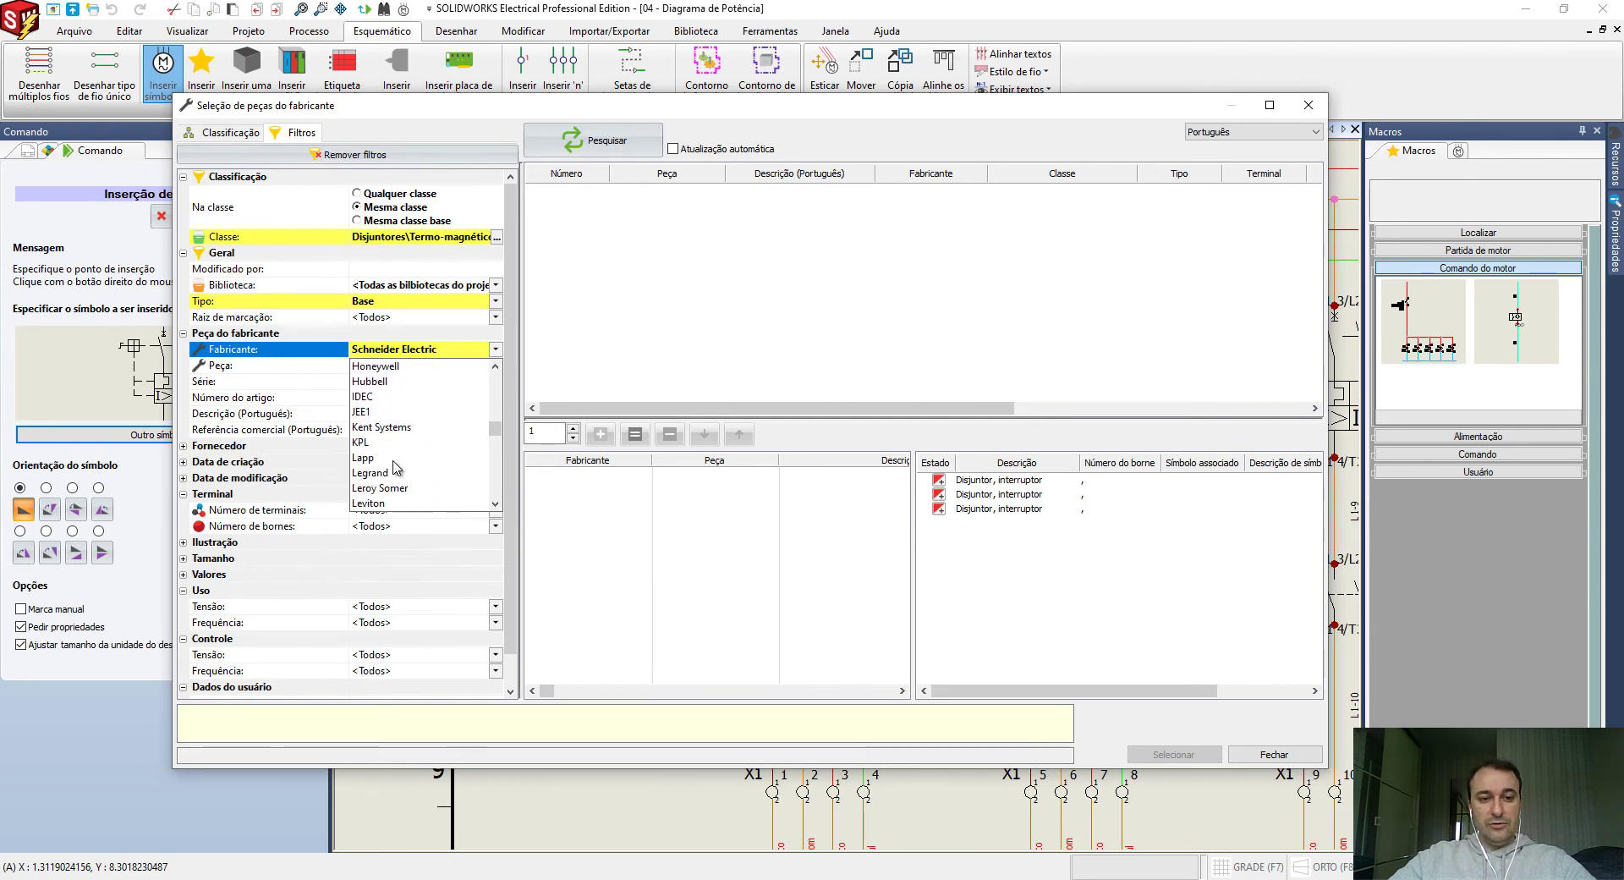
{"action": "scroll", "coordinate": [394, 465], "scroll_direction": "down", "scroll_amount": 6}
{"action": "left_click", "coordinate": [394, 463]}
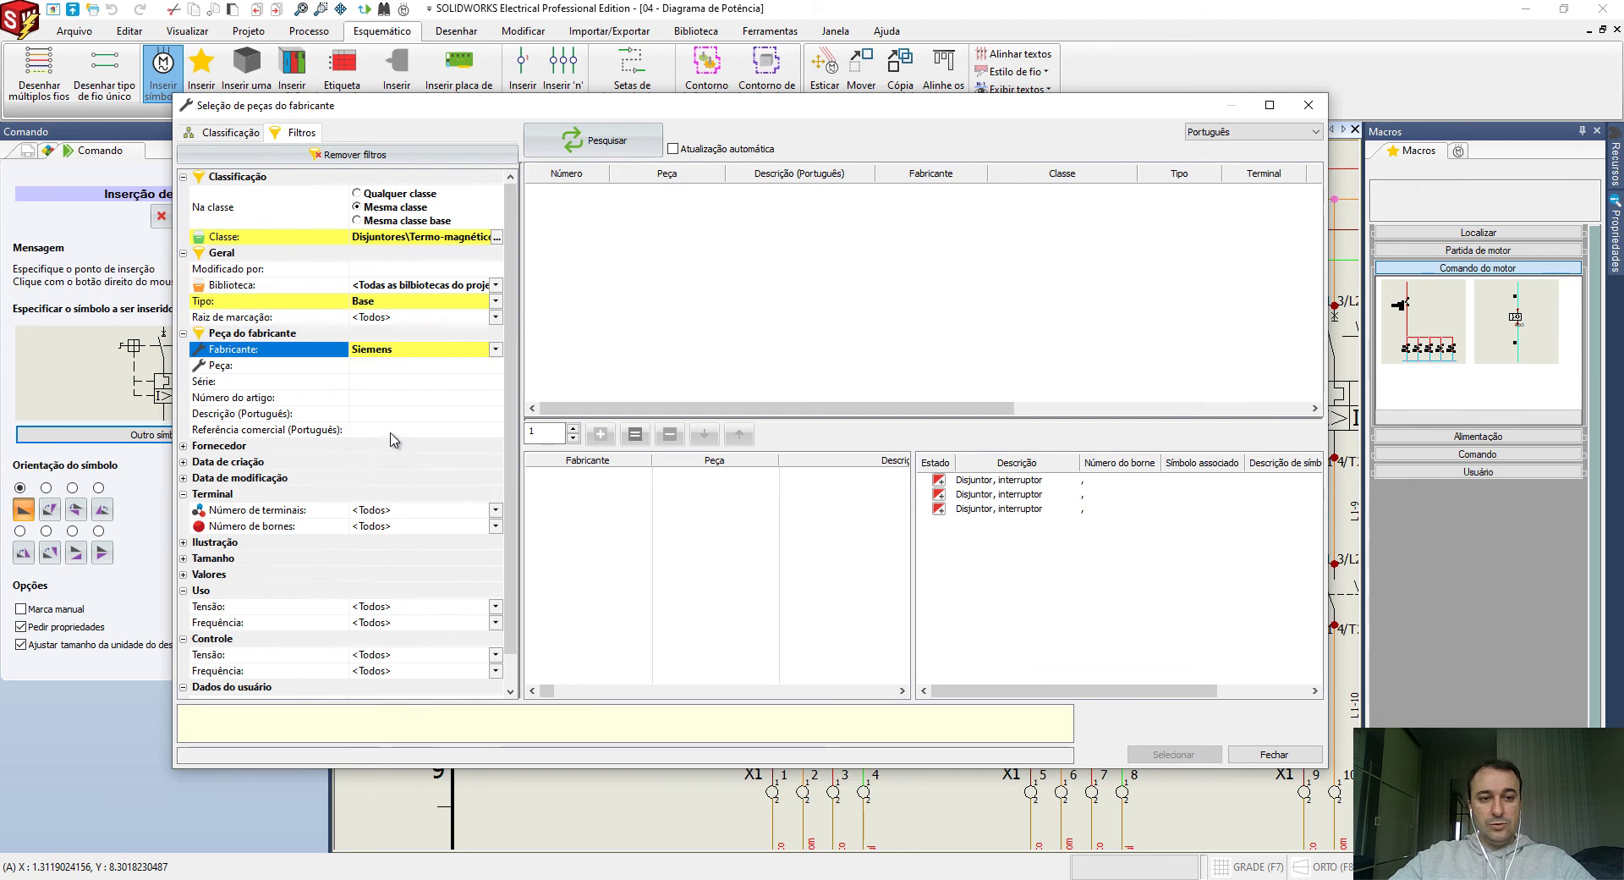
{"action": "left_click", "coordinate": [562, 142]}
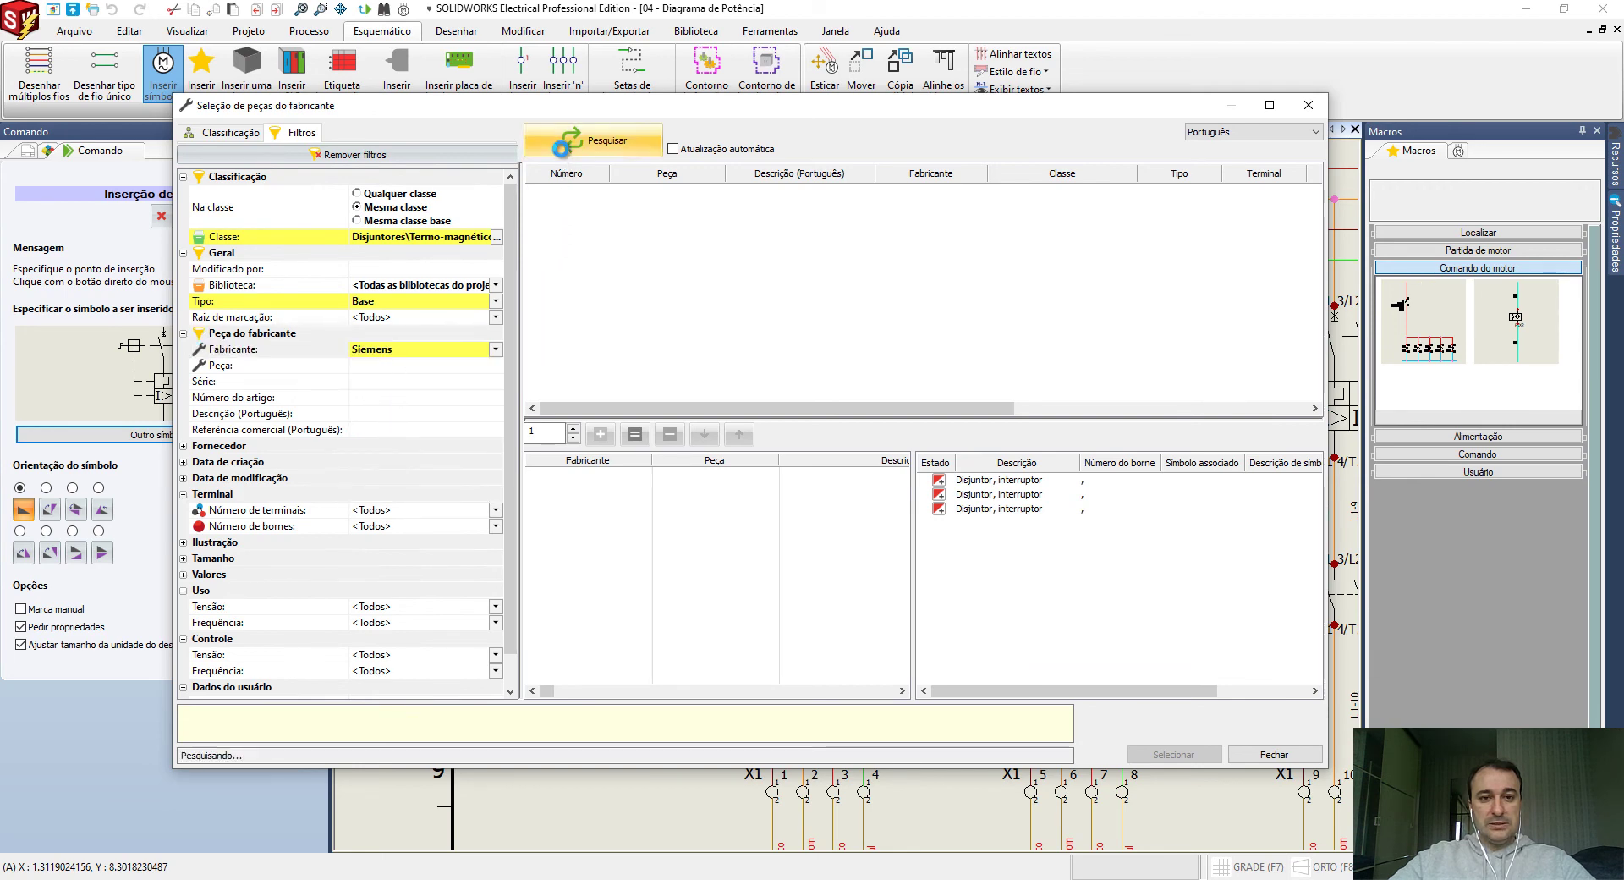
Narrow the Siemens parts to 3 terminals, search again, and check the terminal match of 3RV2011-0BA10-ZW96 and 3RV2011-0BA20.
{"action": "left_click", "coordinate": [496, 510]}
{"action": "left_click", "coordinate": [496, 510]}
{"action": "left_click", "coordinate": [496, 510]}
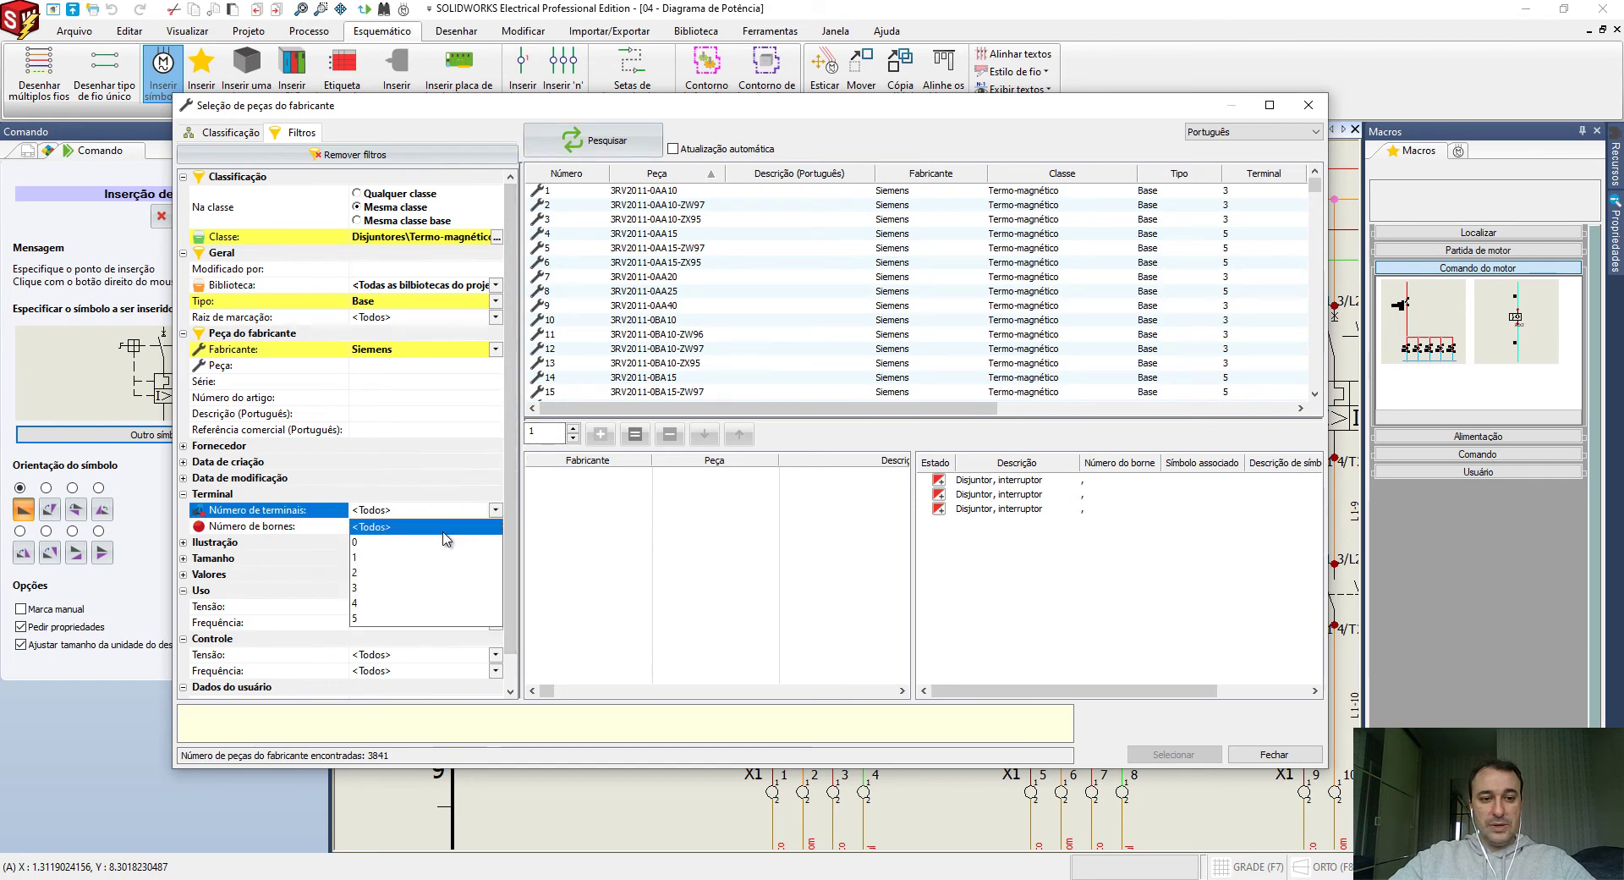
{"action": "left_click", "coordinate": [366, 587]}
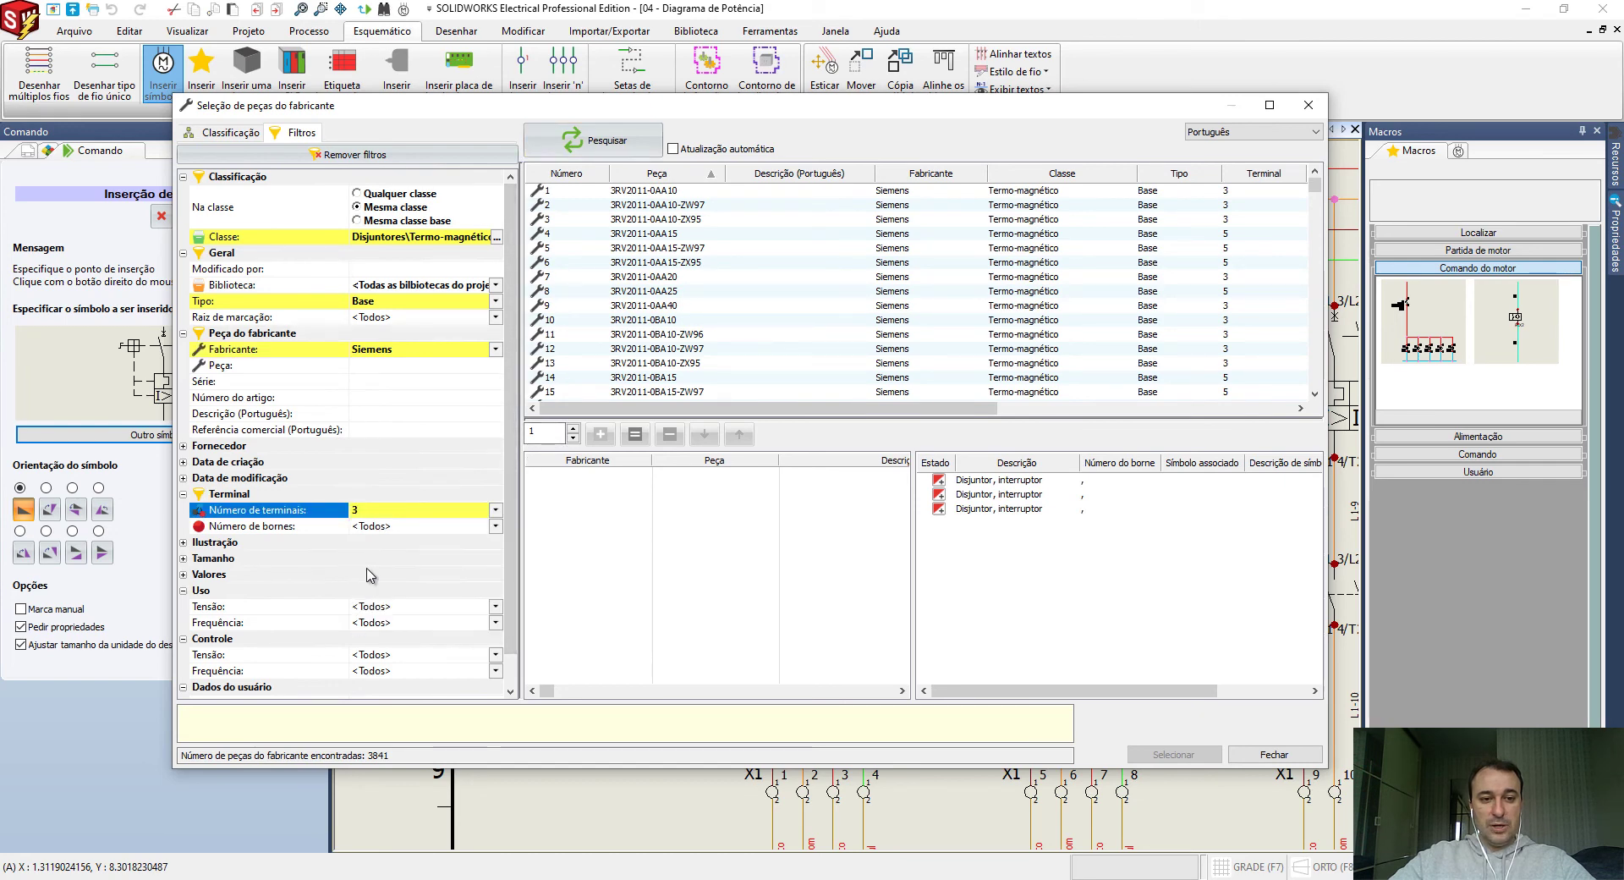
{"action": "left_click", "coordinate": [592, 142]}
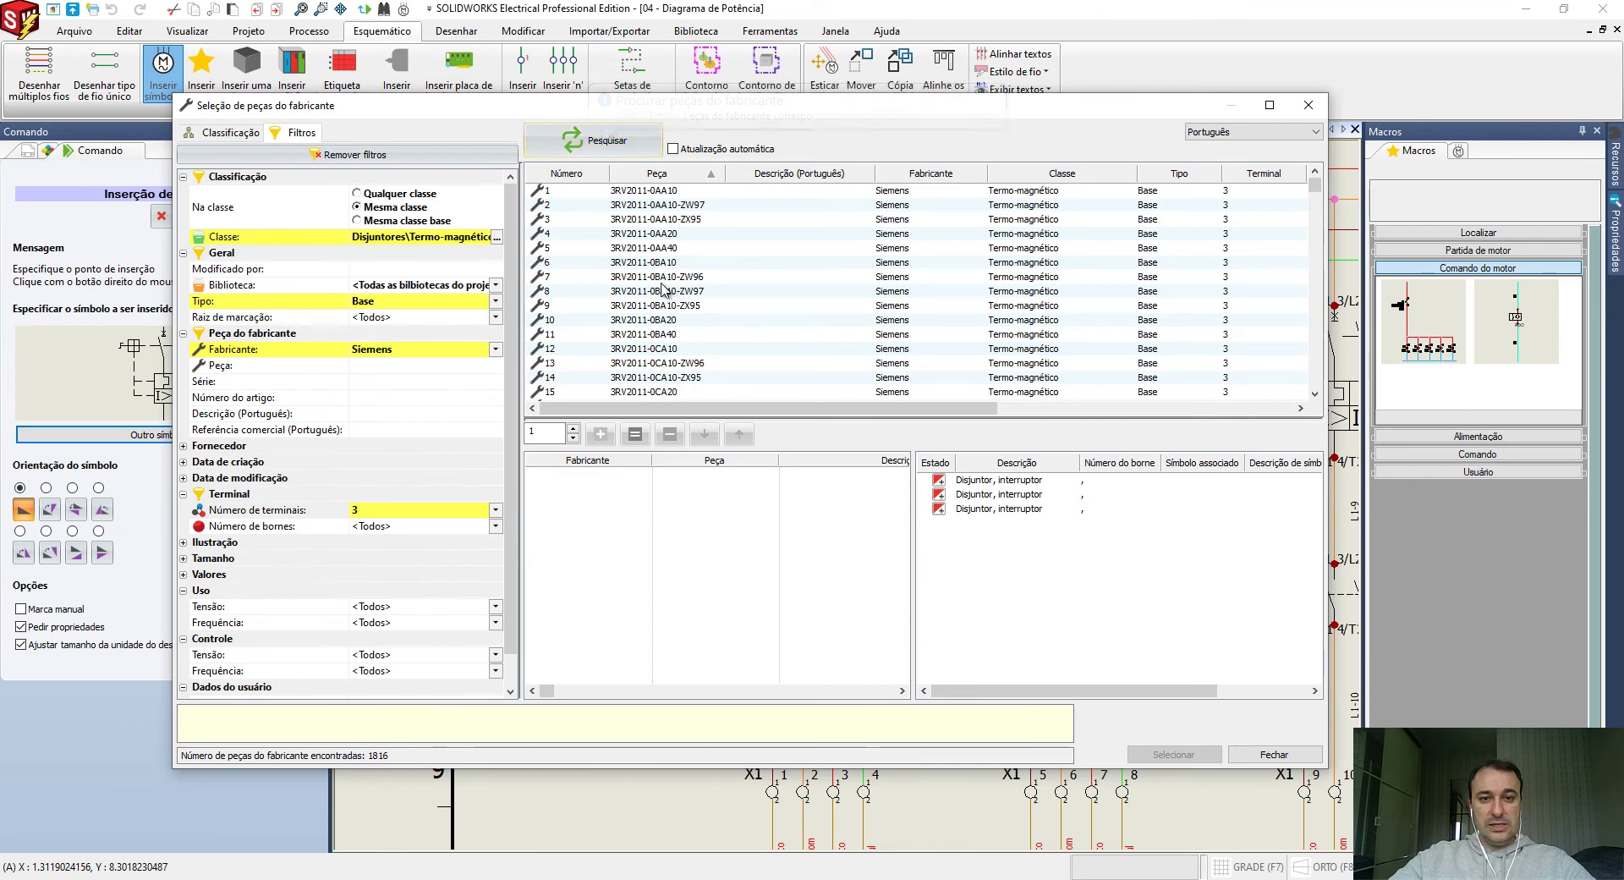
{"action": "left_click", "coordinate": [662, 282]}
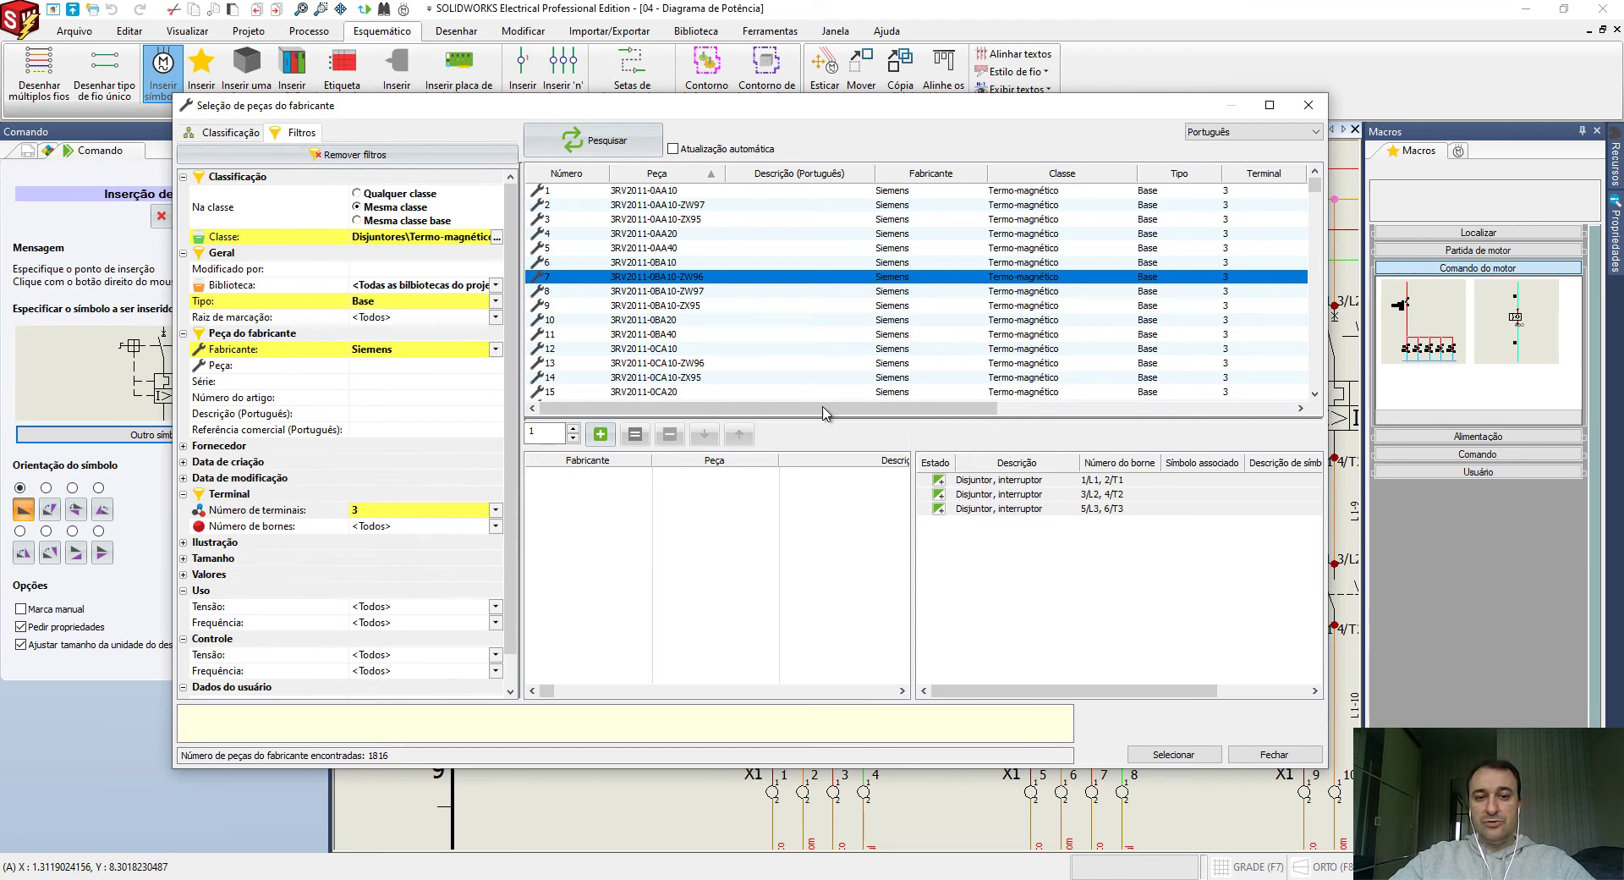
{"action": "left_click", "coordinate": [650, 320]}
Try the part search with 2 terminals and check how 5SL4201-8CC matches the symbol's terminals.
{"action": "left_click", "coordinate": [494, 509]}
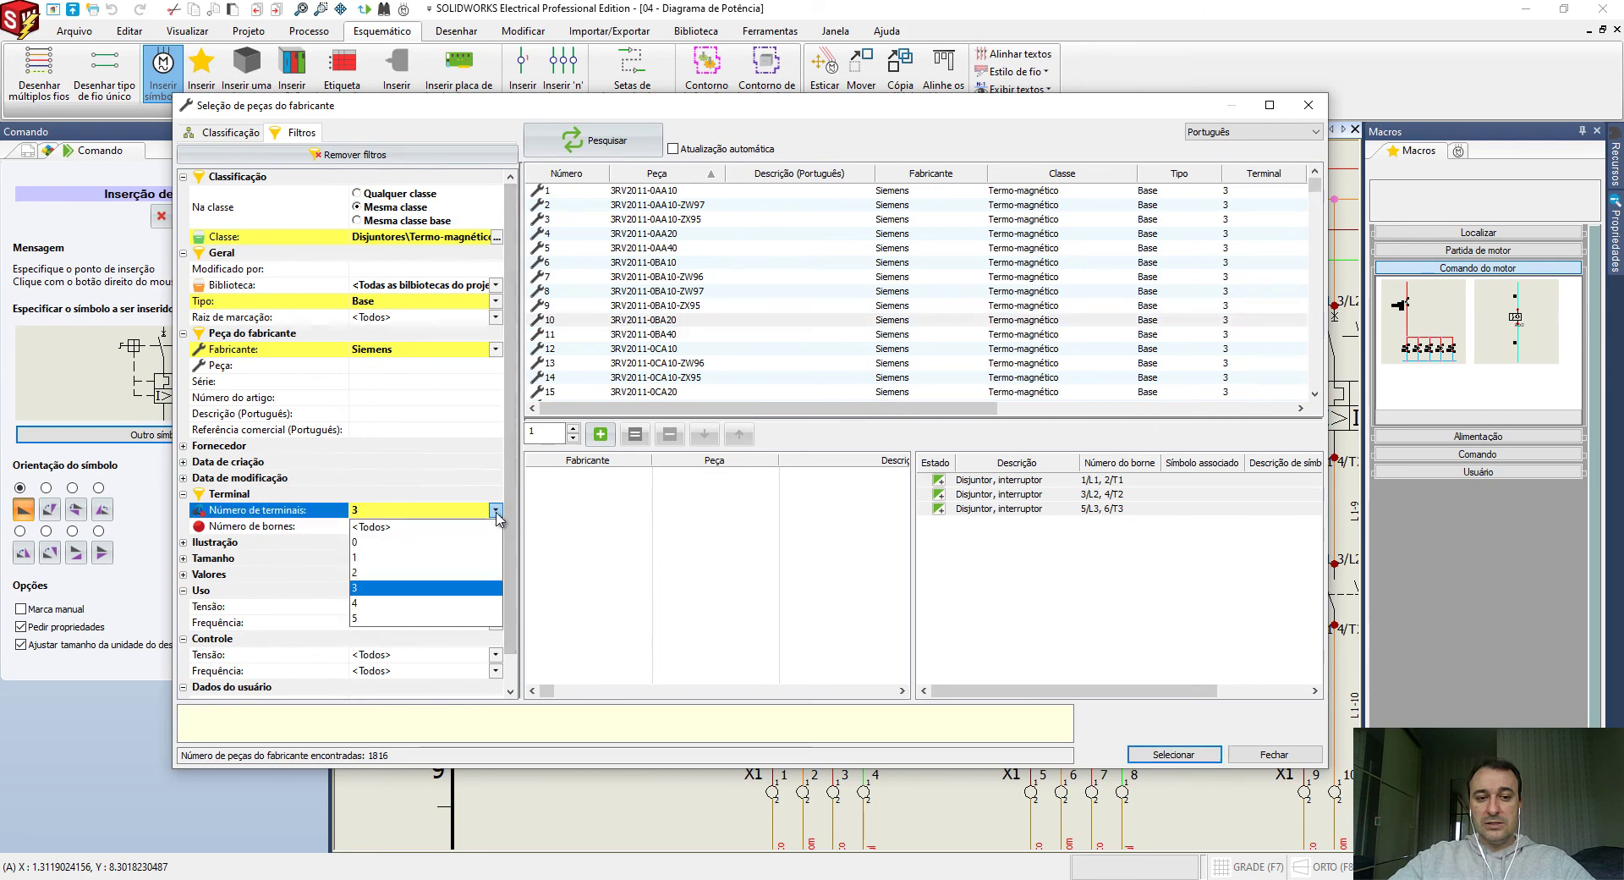
{"action": "left_click", "coordinate": [370, 576]}
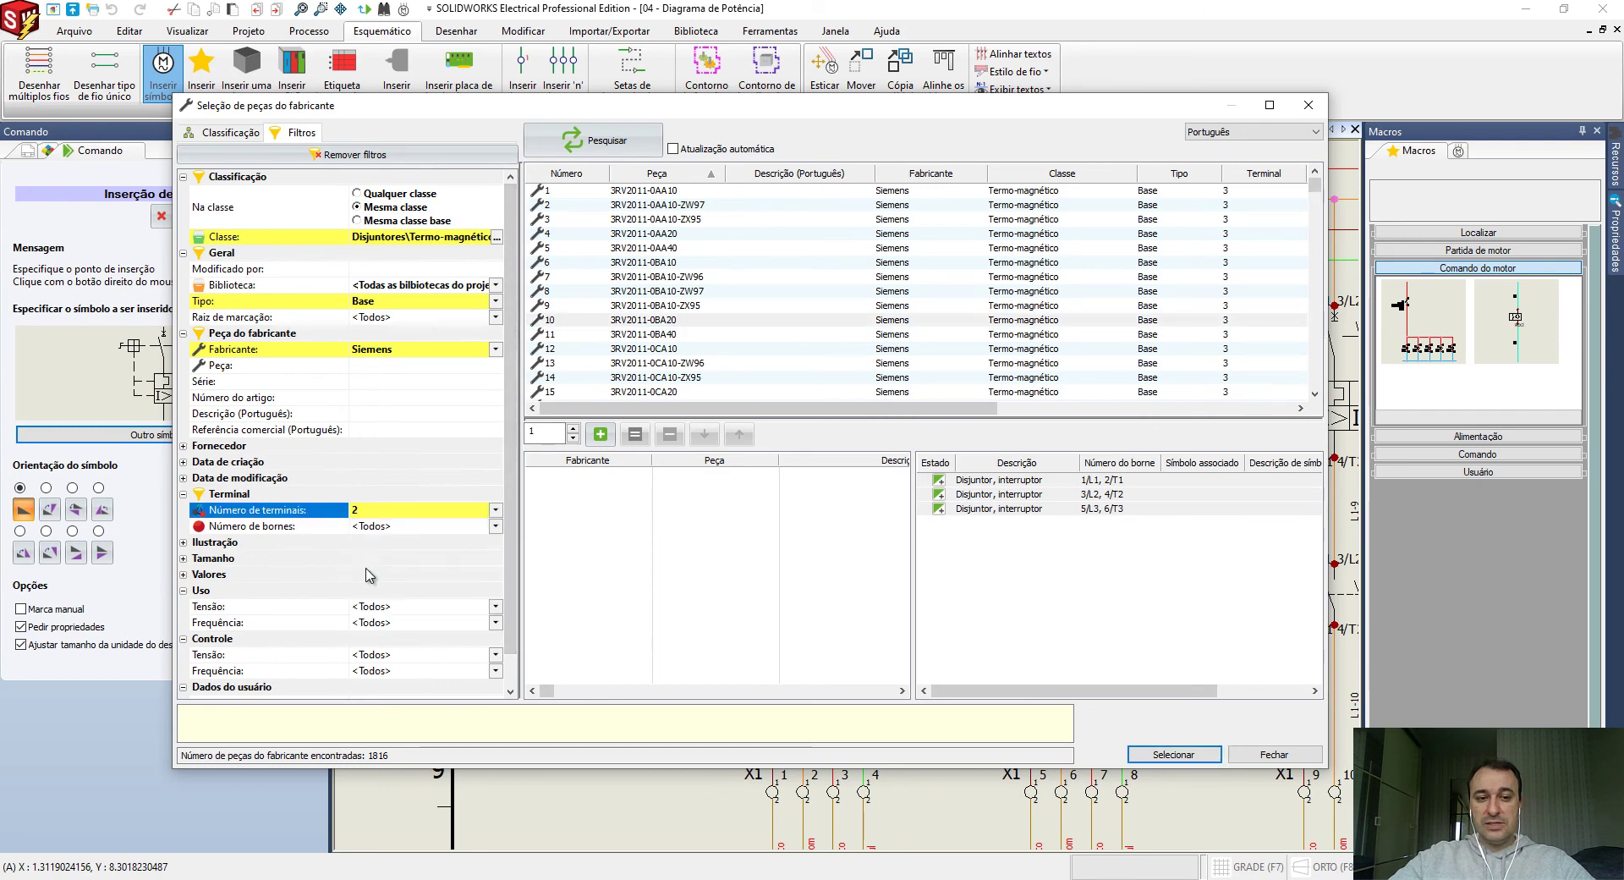
{"action": "left_click", "coordinate": [622, 152]}
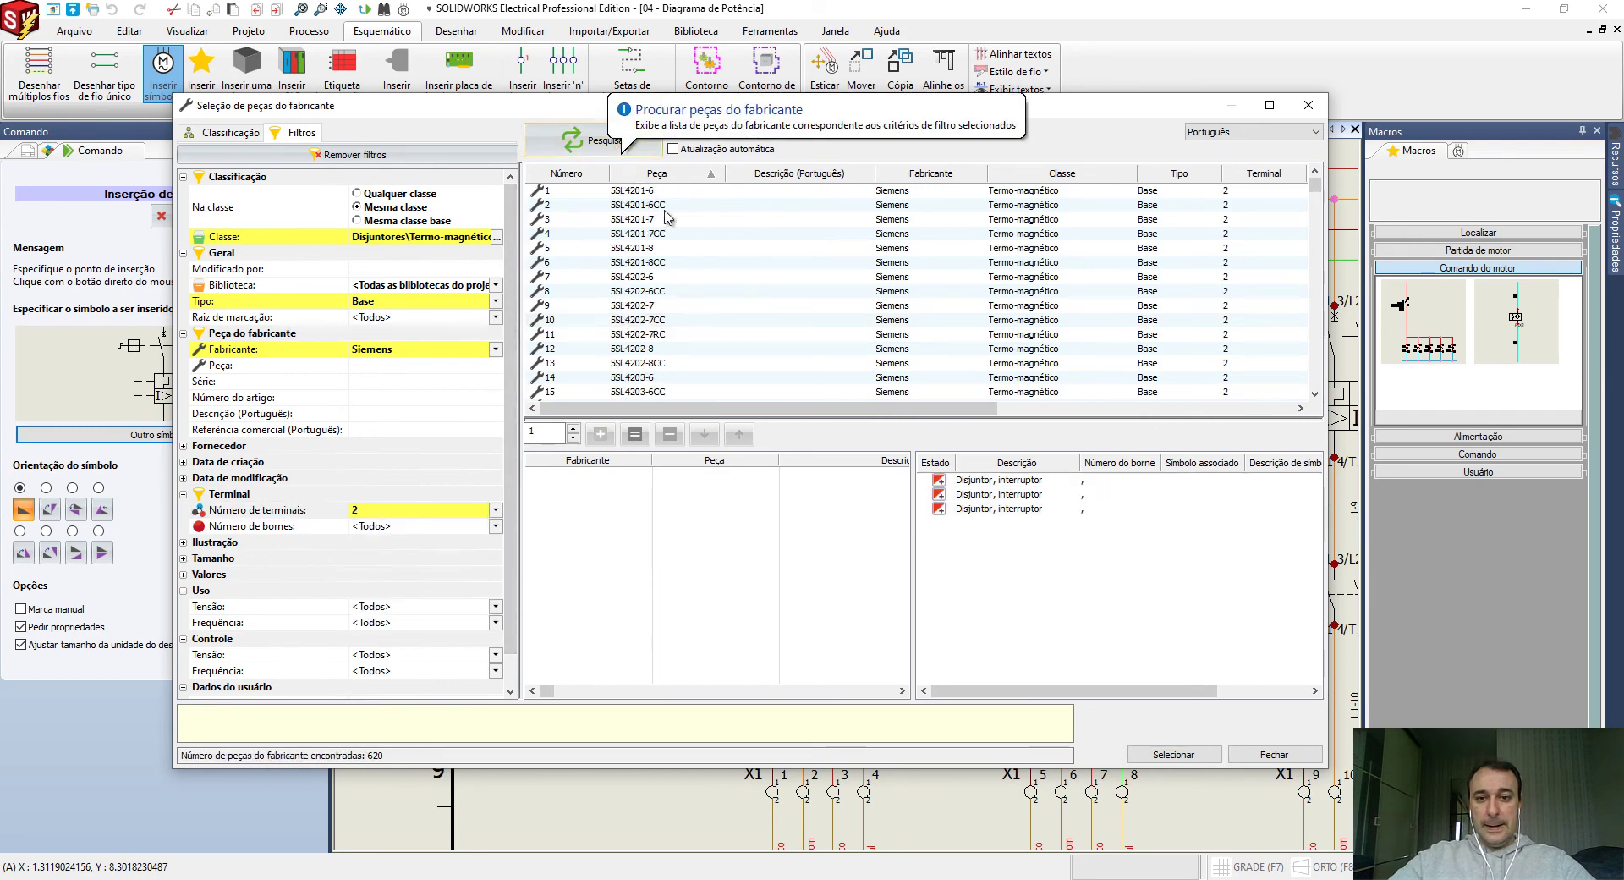
{"action": "left_click", "coordinate": [676, 263]}
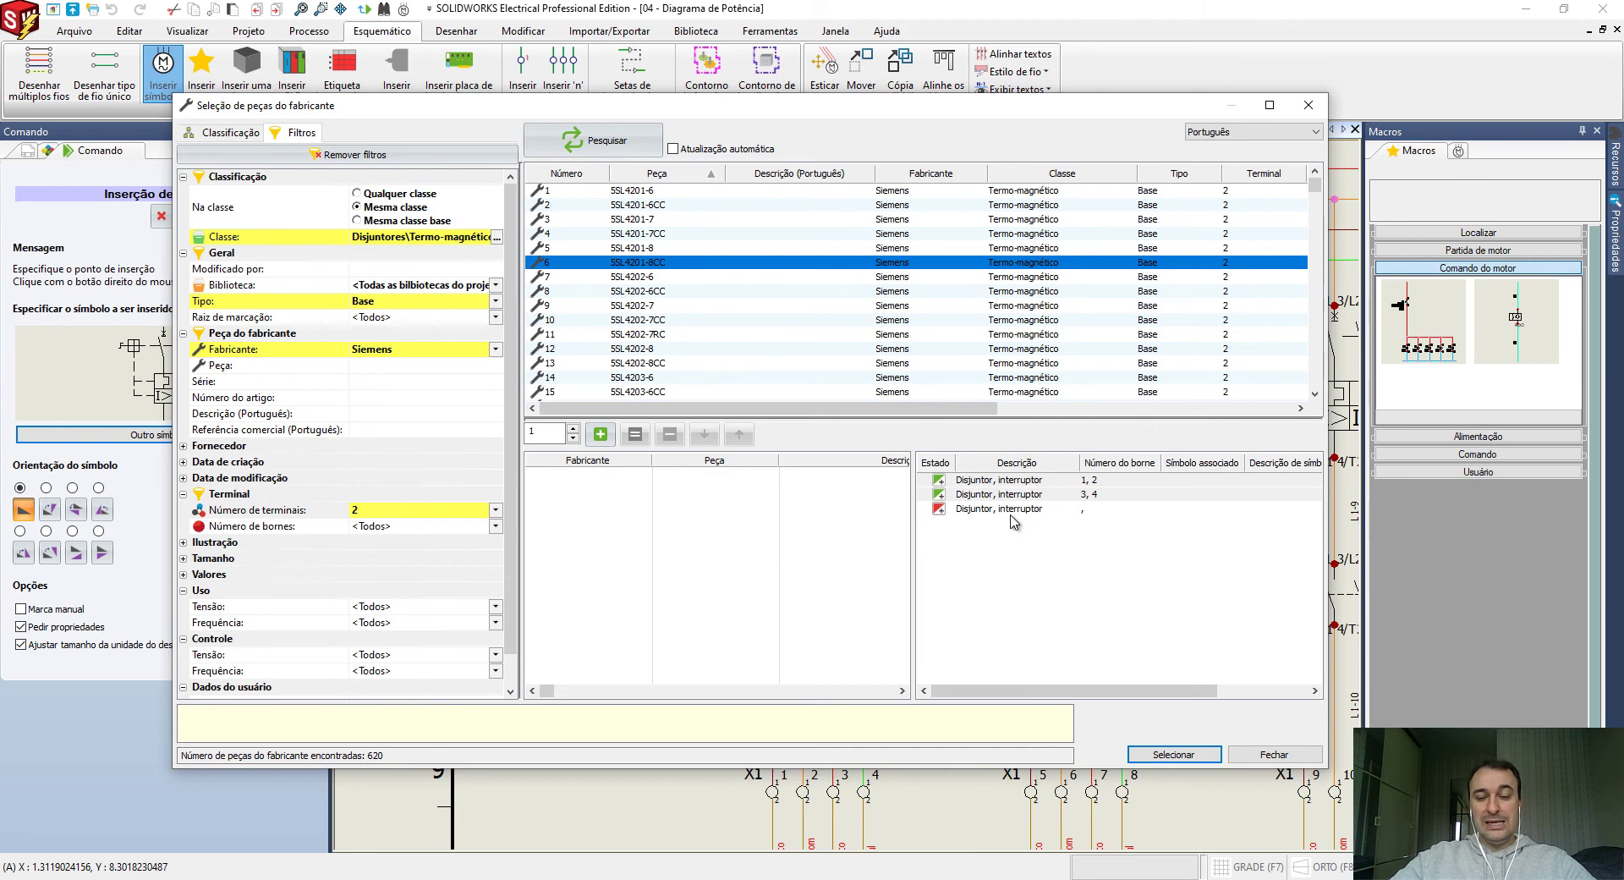
Set the number of terminals filter back to 3 and repeat the part search.
{"action": "left_click", "coordinate": [433, 510]}
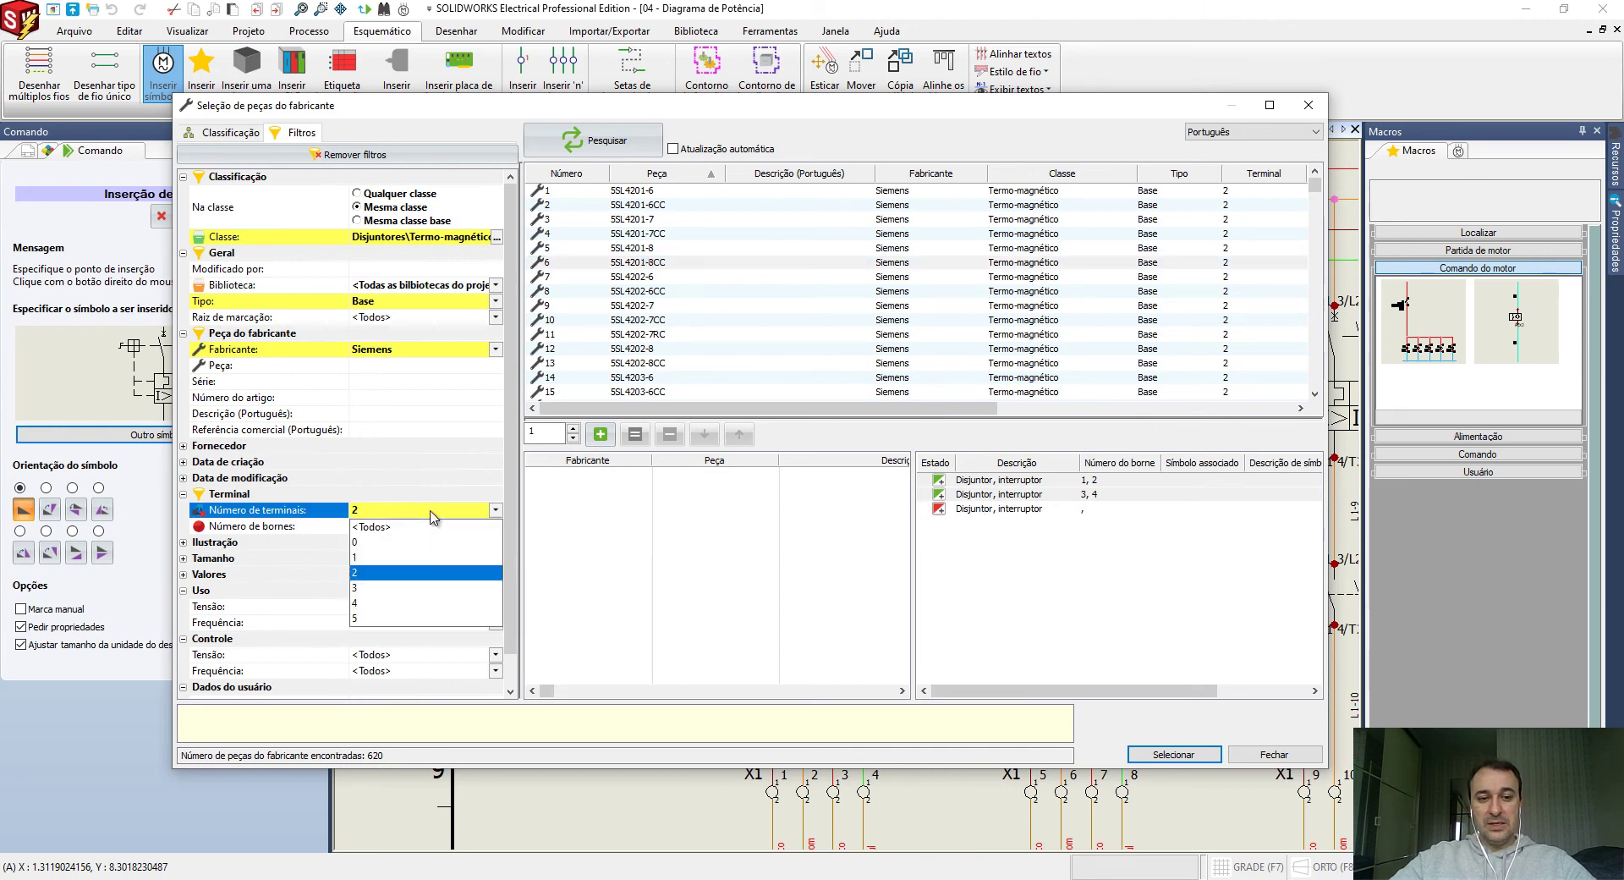
{"action": "left_click", "coordinate": [361, 588]}
{"action": "left_click", "coordinate": [584, 151]}
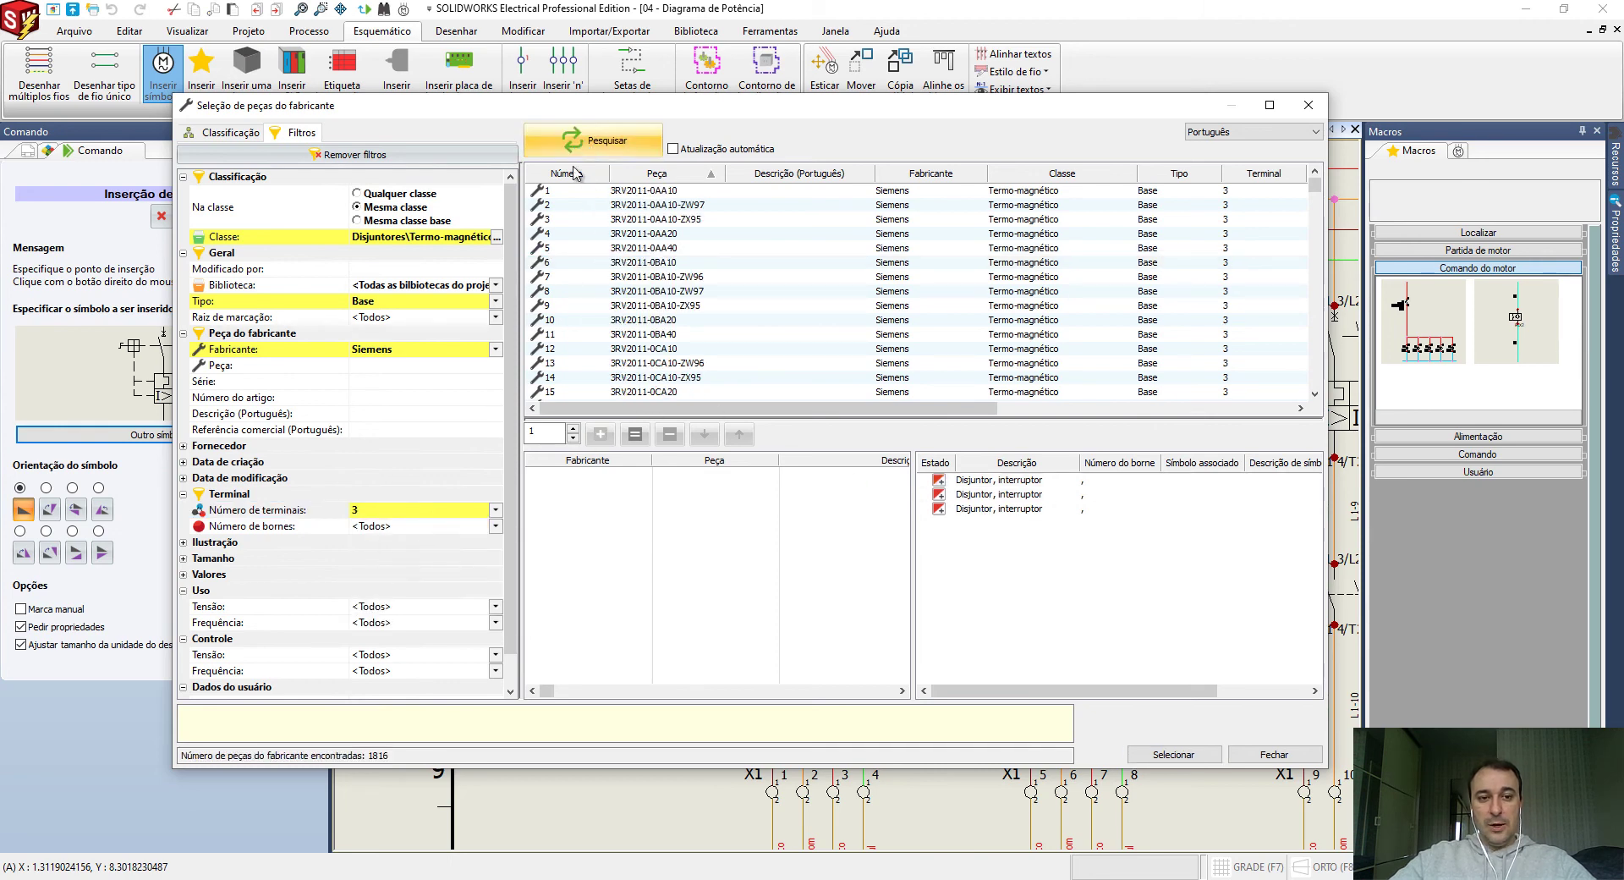
Expand the Valores filters, set Curva to A, and search the Siemens parts again.
{"action": "left_click", "coordinate": [396, 366]}
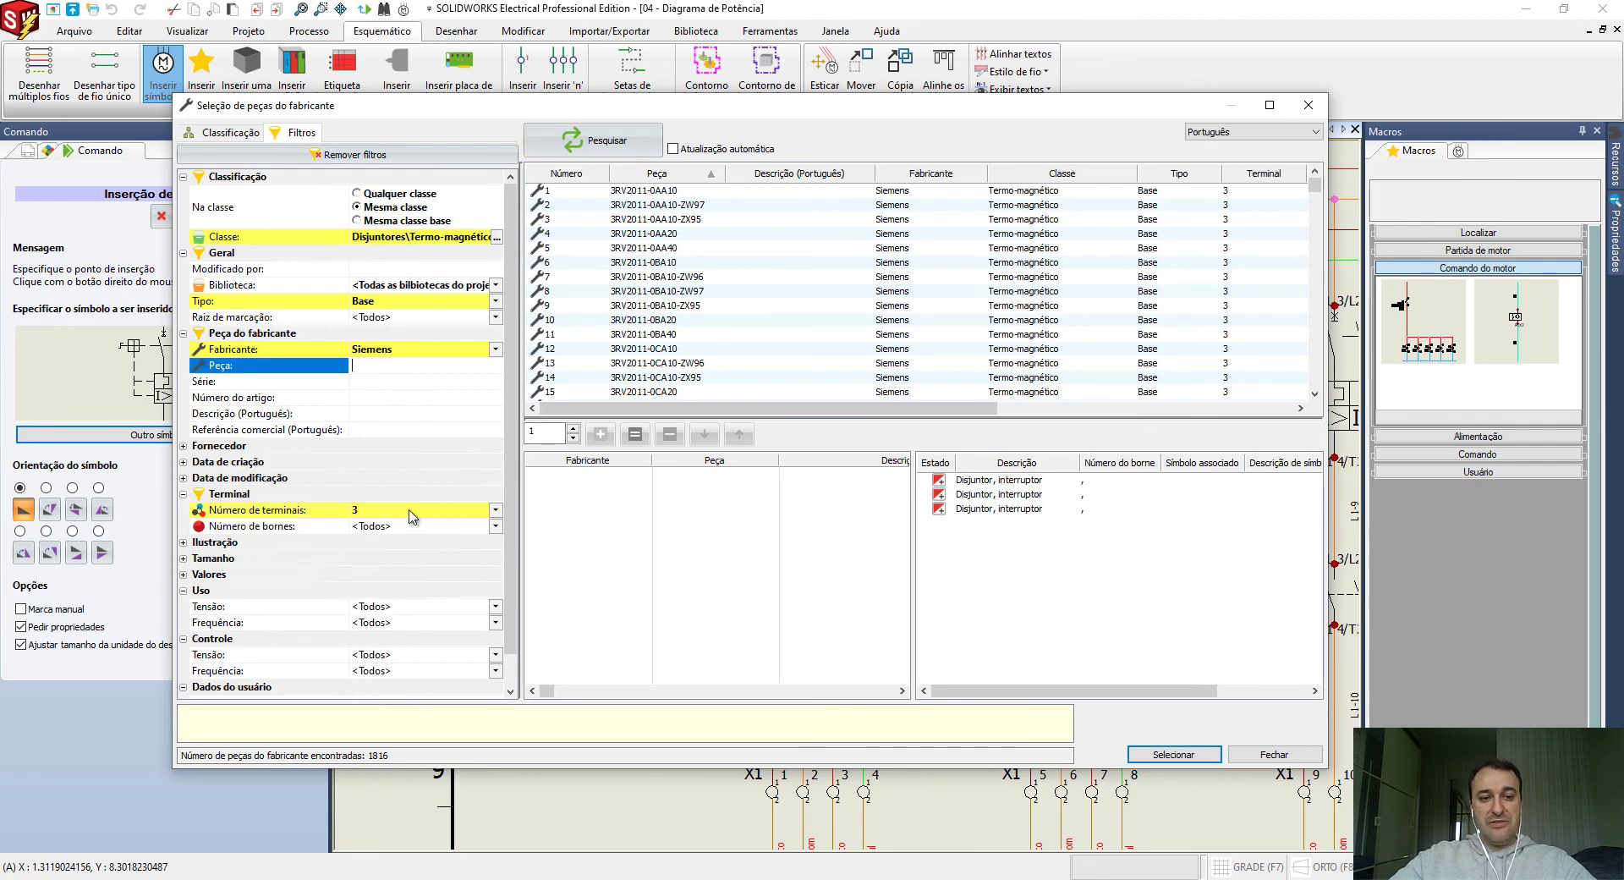
{"action": "scroll", "coordinate": [394, 614], "scroll_direction": "down", "scroll_amount": 2}
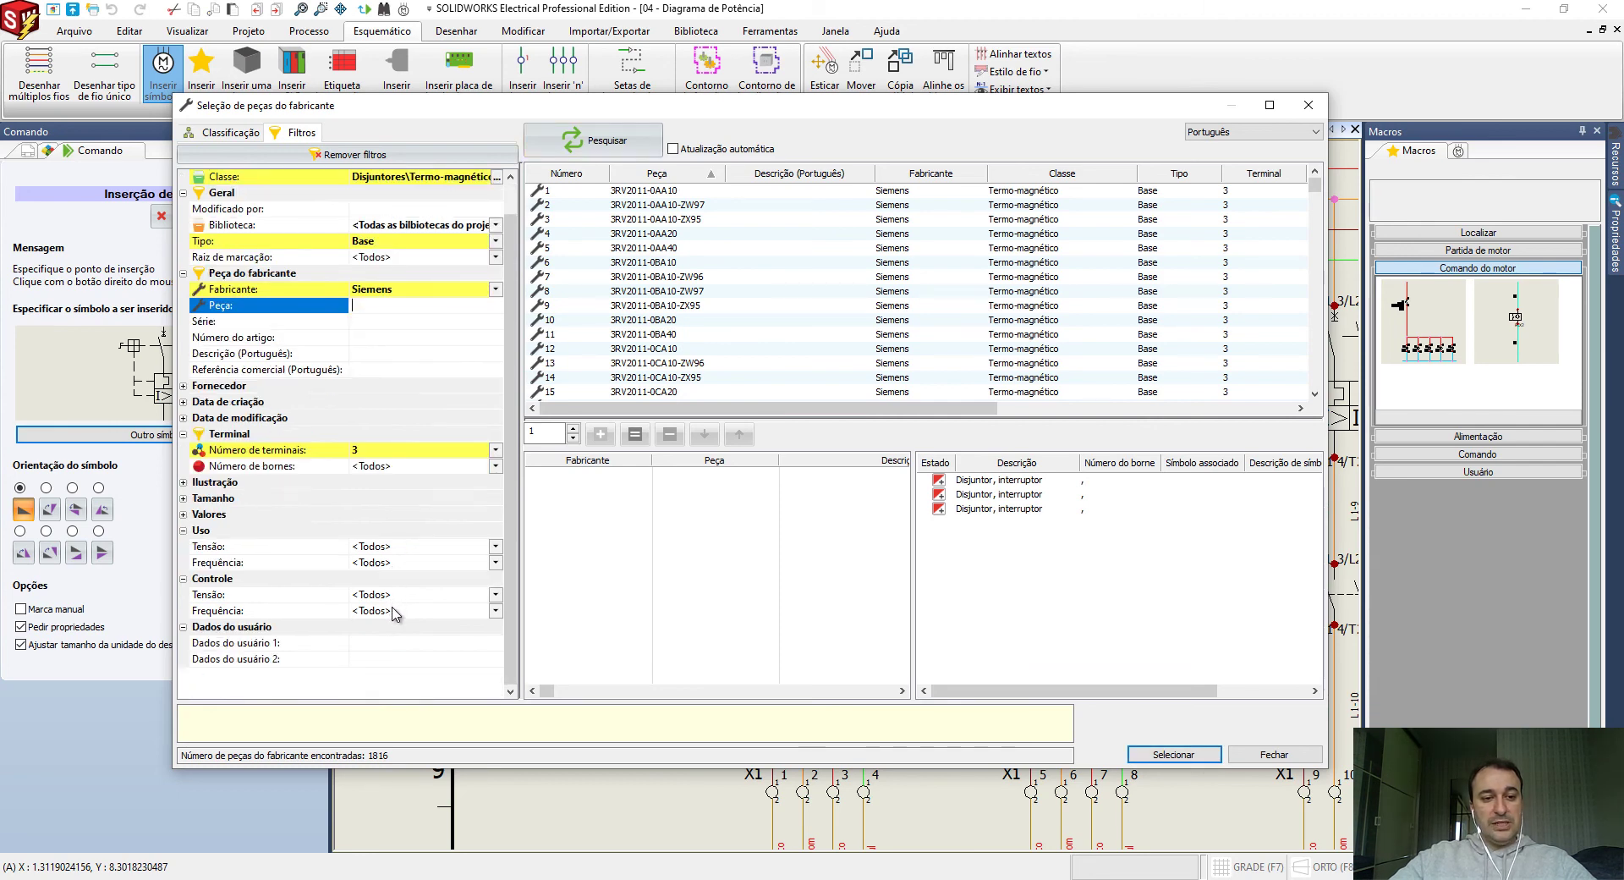
{"action": "left_click", "coordinate": [382, 547]}
{"action": "left_click", "coordinate": [382, 562]}
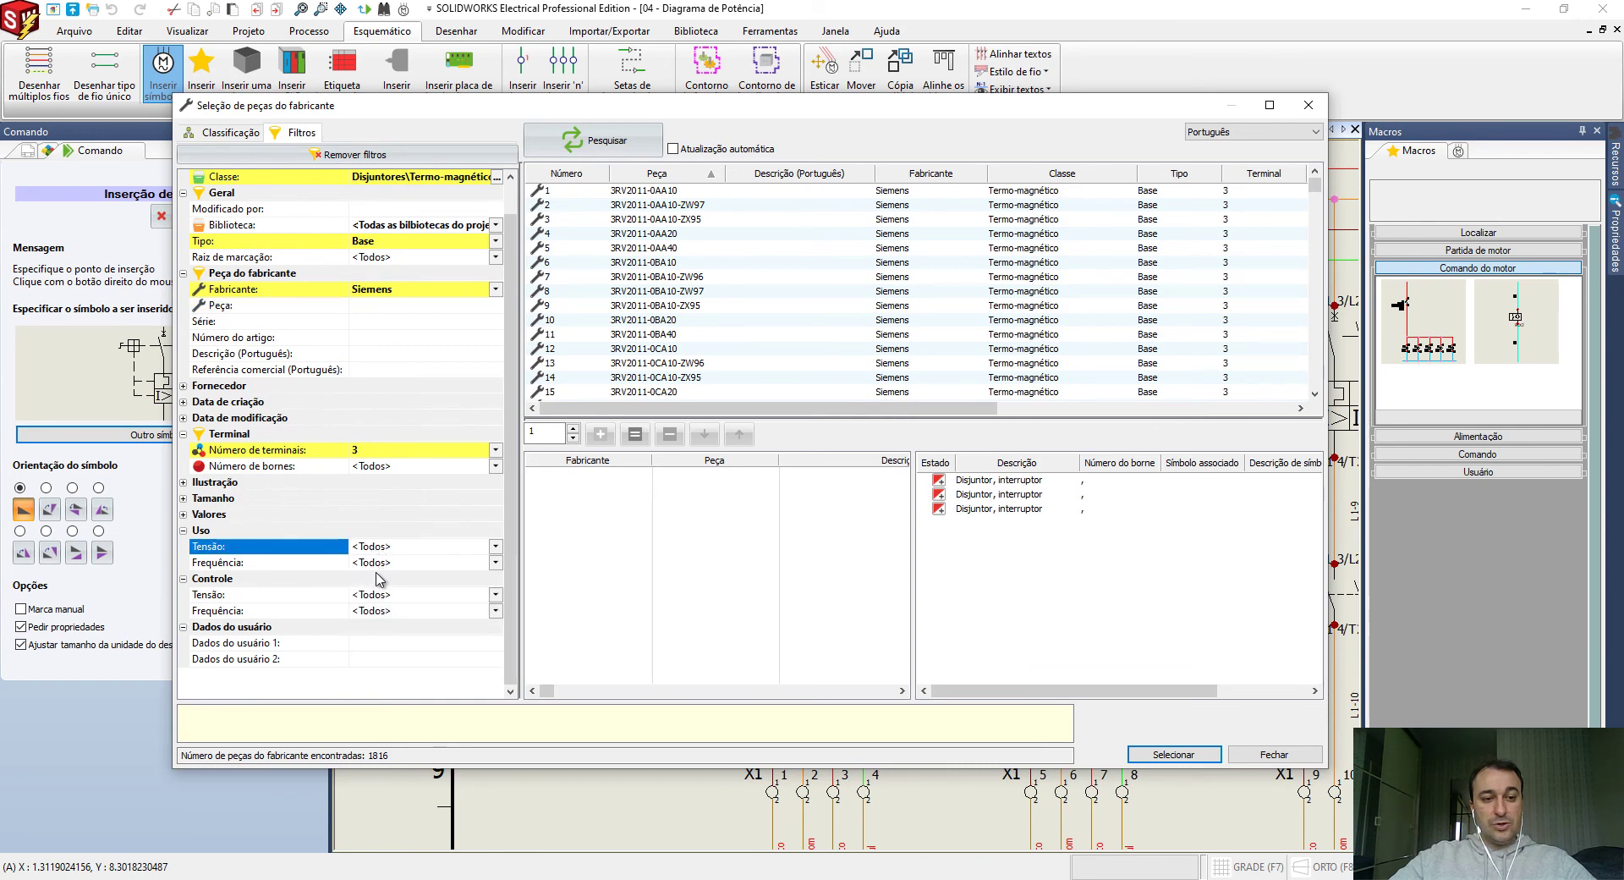
{"action": "left_click", "coordinate": [183, 514]}
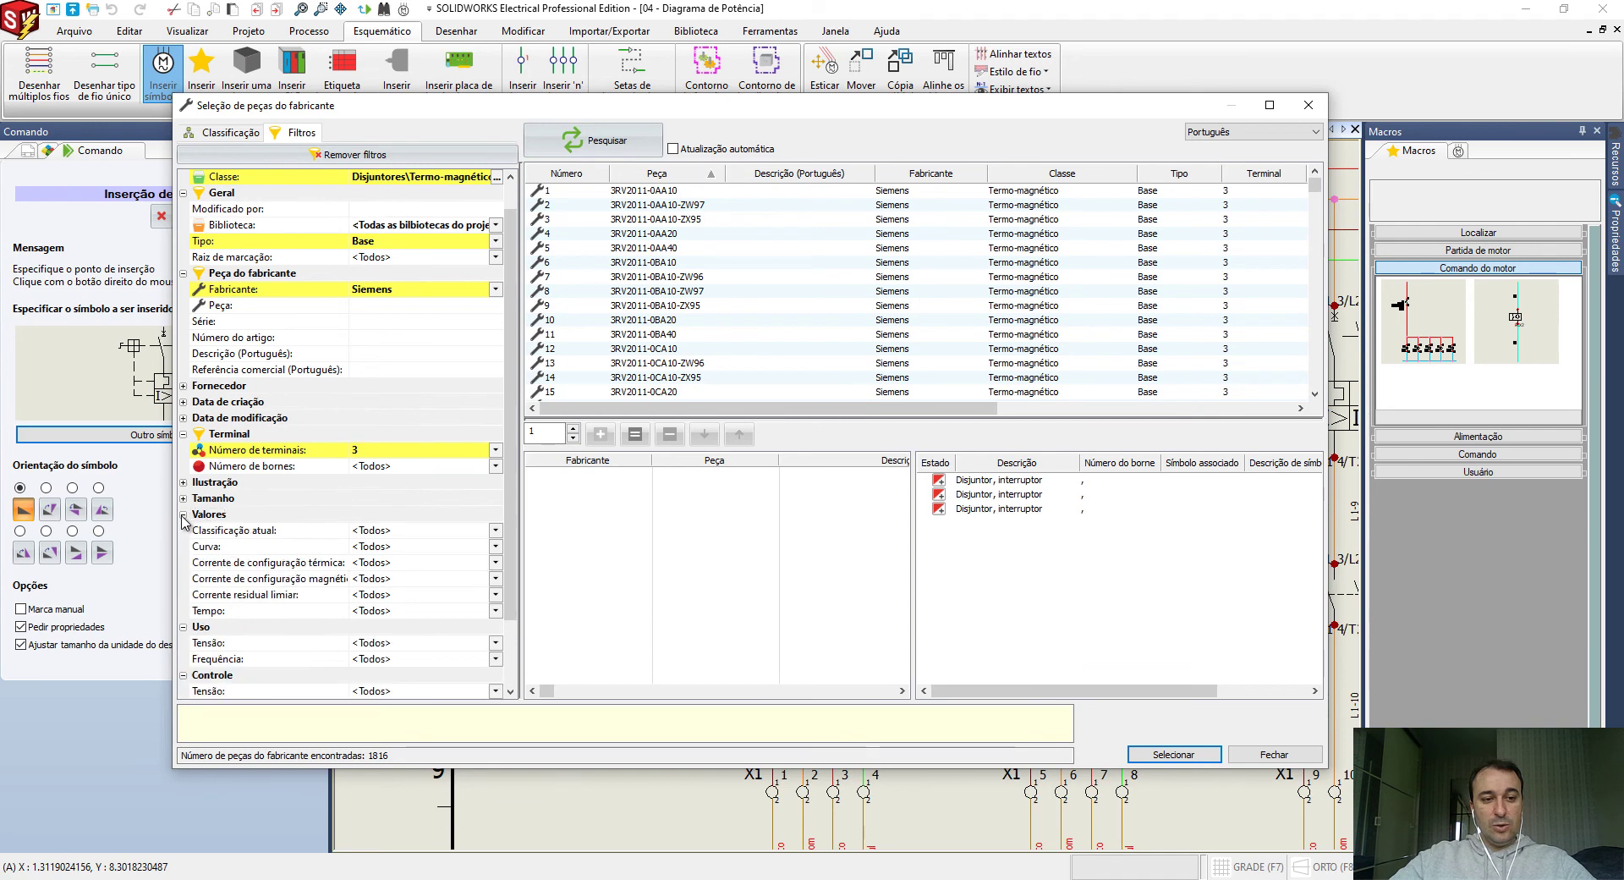
{"action": "left_click", "coordinate": [377, 550]}
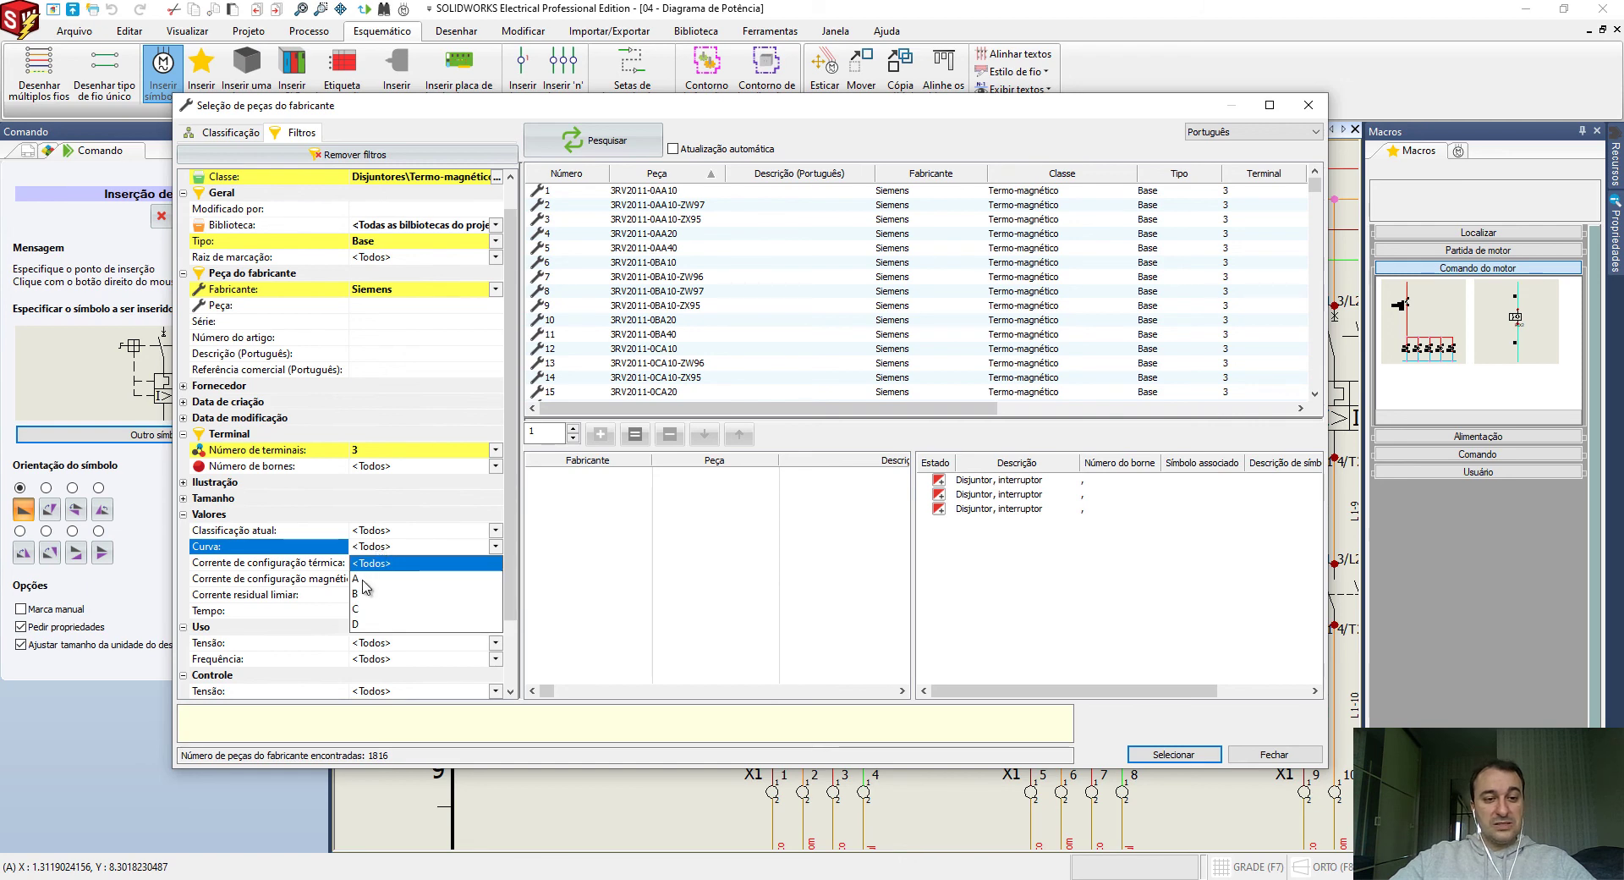
{"action": "left_click", "coordinate": [386, 565]}
{"action": "left_click", "coordinate": [596, 141]}
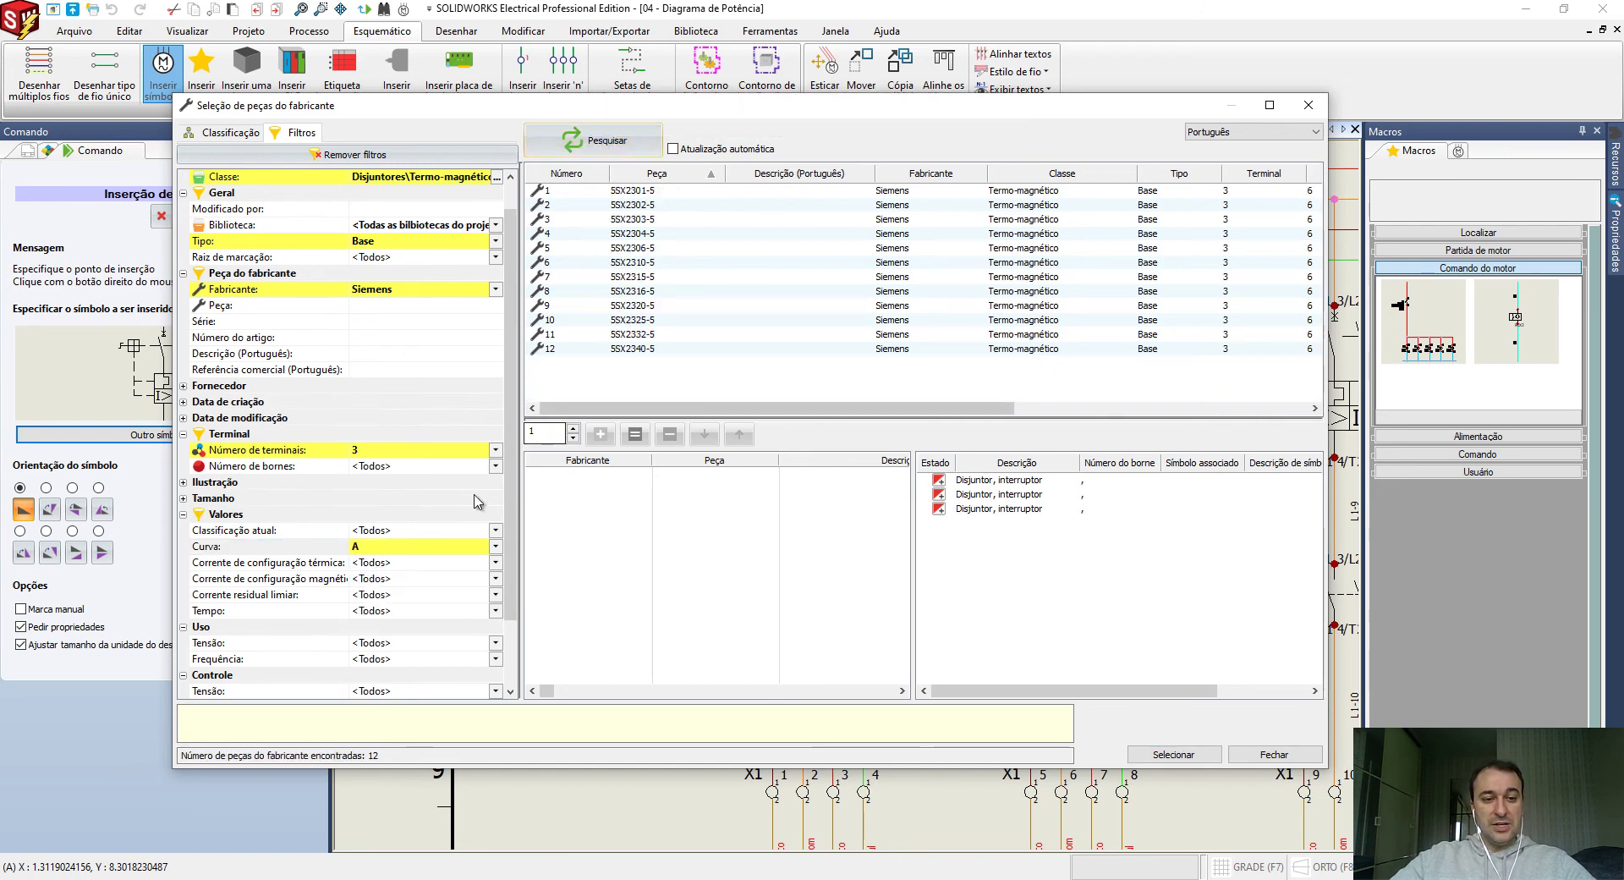
Set the Corrente de configuração térmica filter to 6 kA, repeat the search, and check the Corrente residual limiar filter.
{"action": "left_click", "coordinate": [382, 562]}
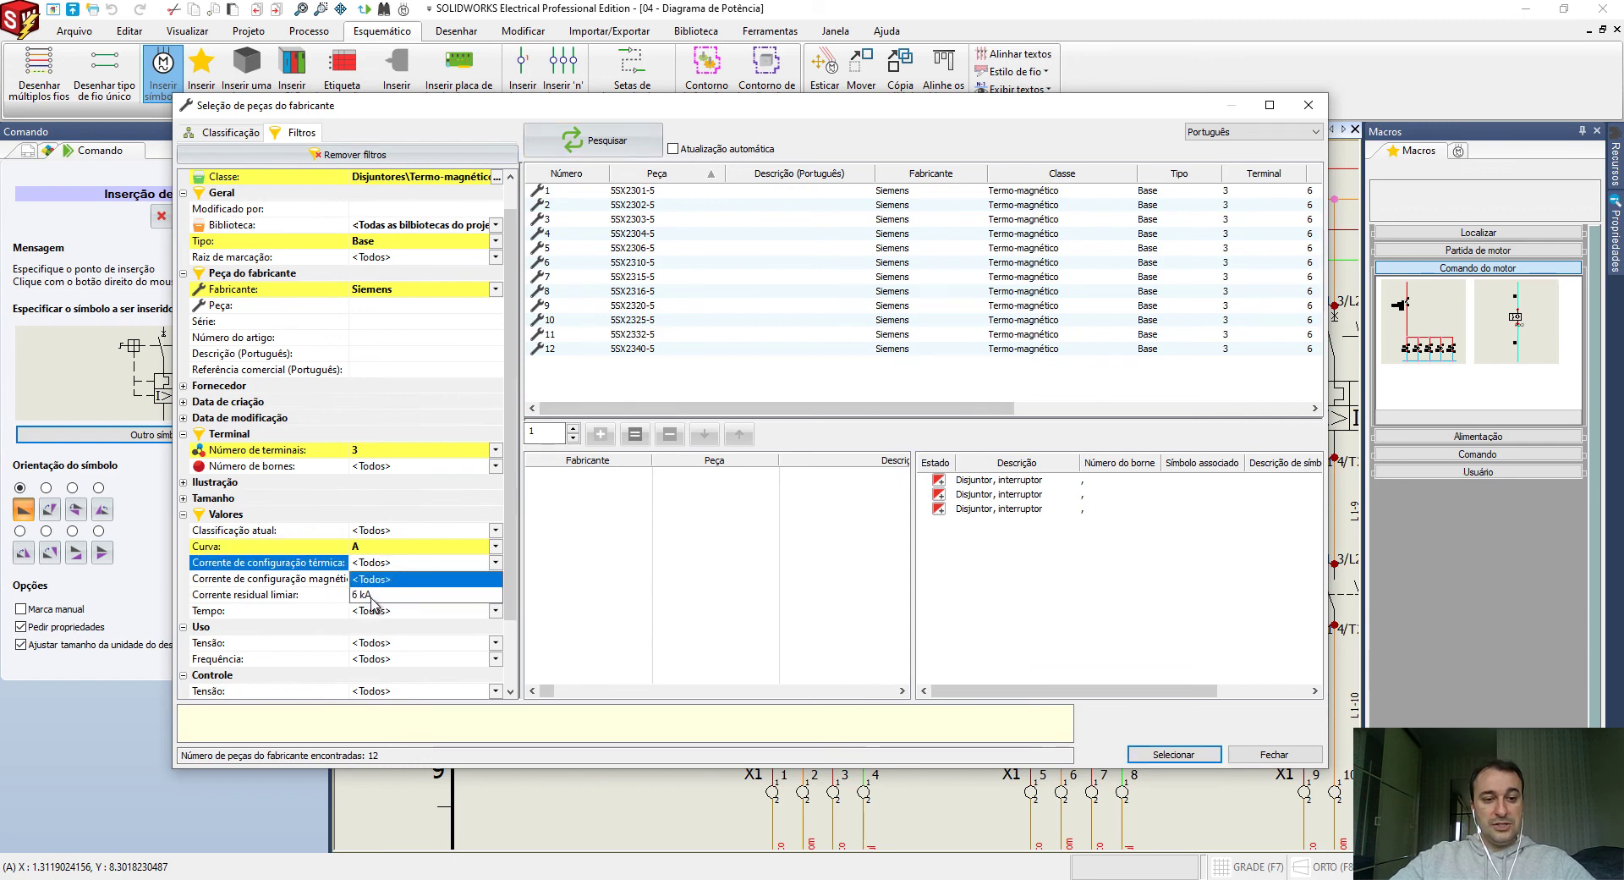
{"action": "left_click", "coordinate": [372, 594]}
{"action": "left_click", "coordinate": [596, 141]}
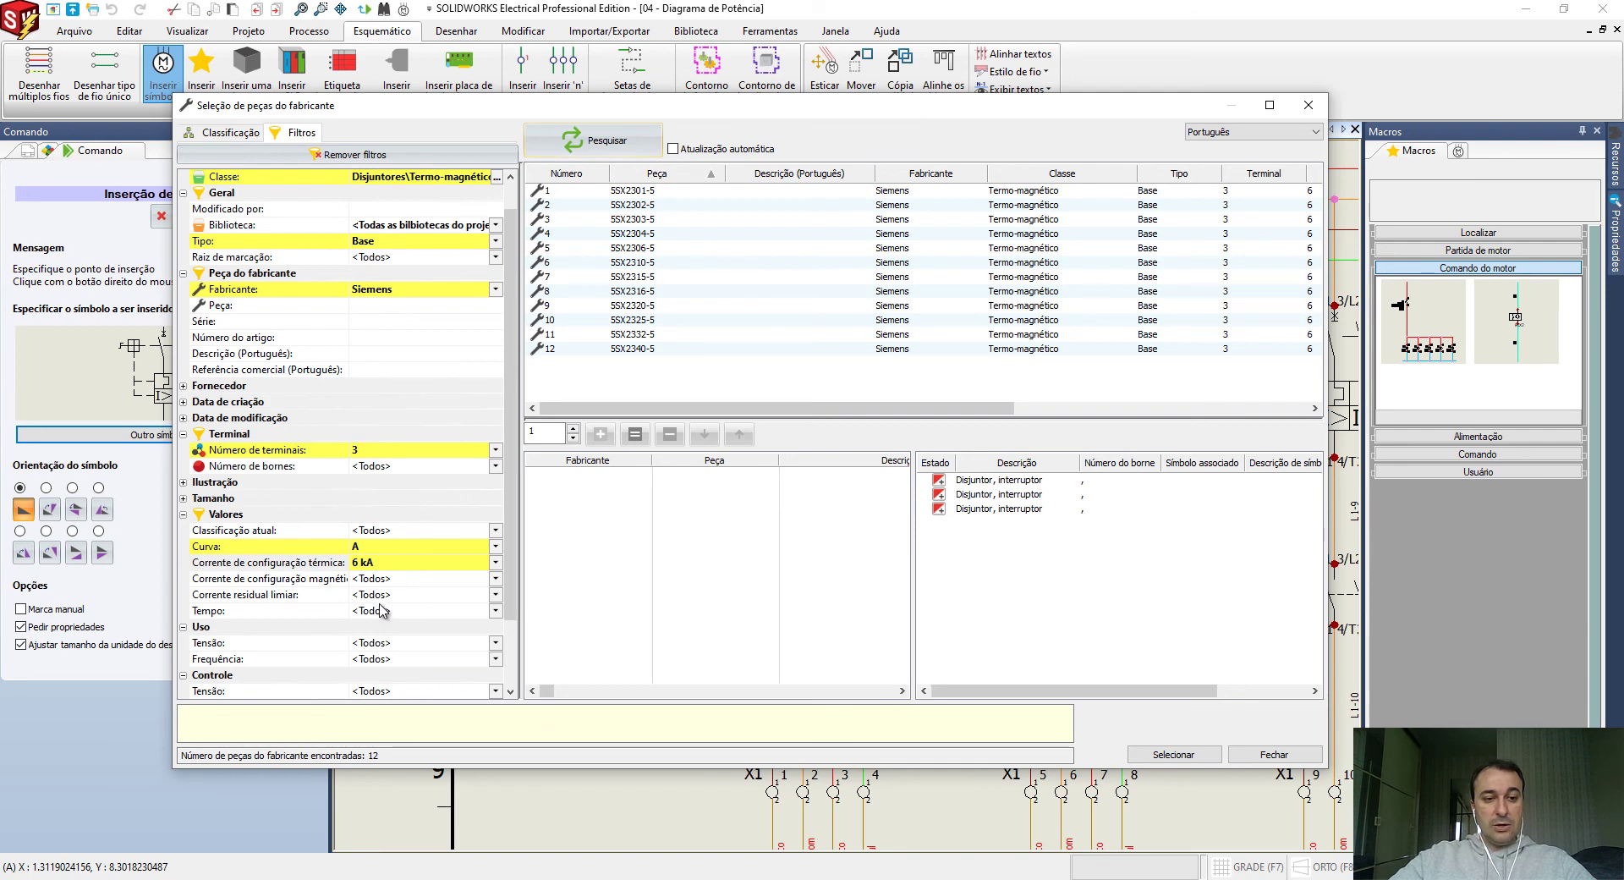
{"action": "left_click", "coordinate": [380, 605]}
{"action": "left_click", "coordinate": [379, 597]}
{"action": "left_click", "coordinate": [379, 596]}
{"action": "left_click", "coordinate": [379, 596]}
{"action": "left_click", "coordinate": [378, 597]}
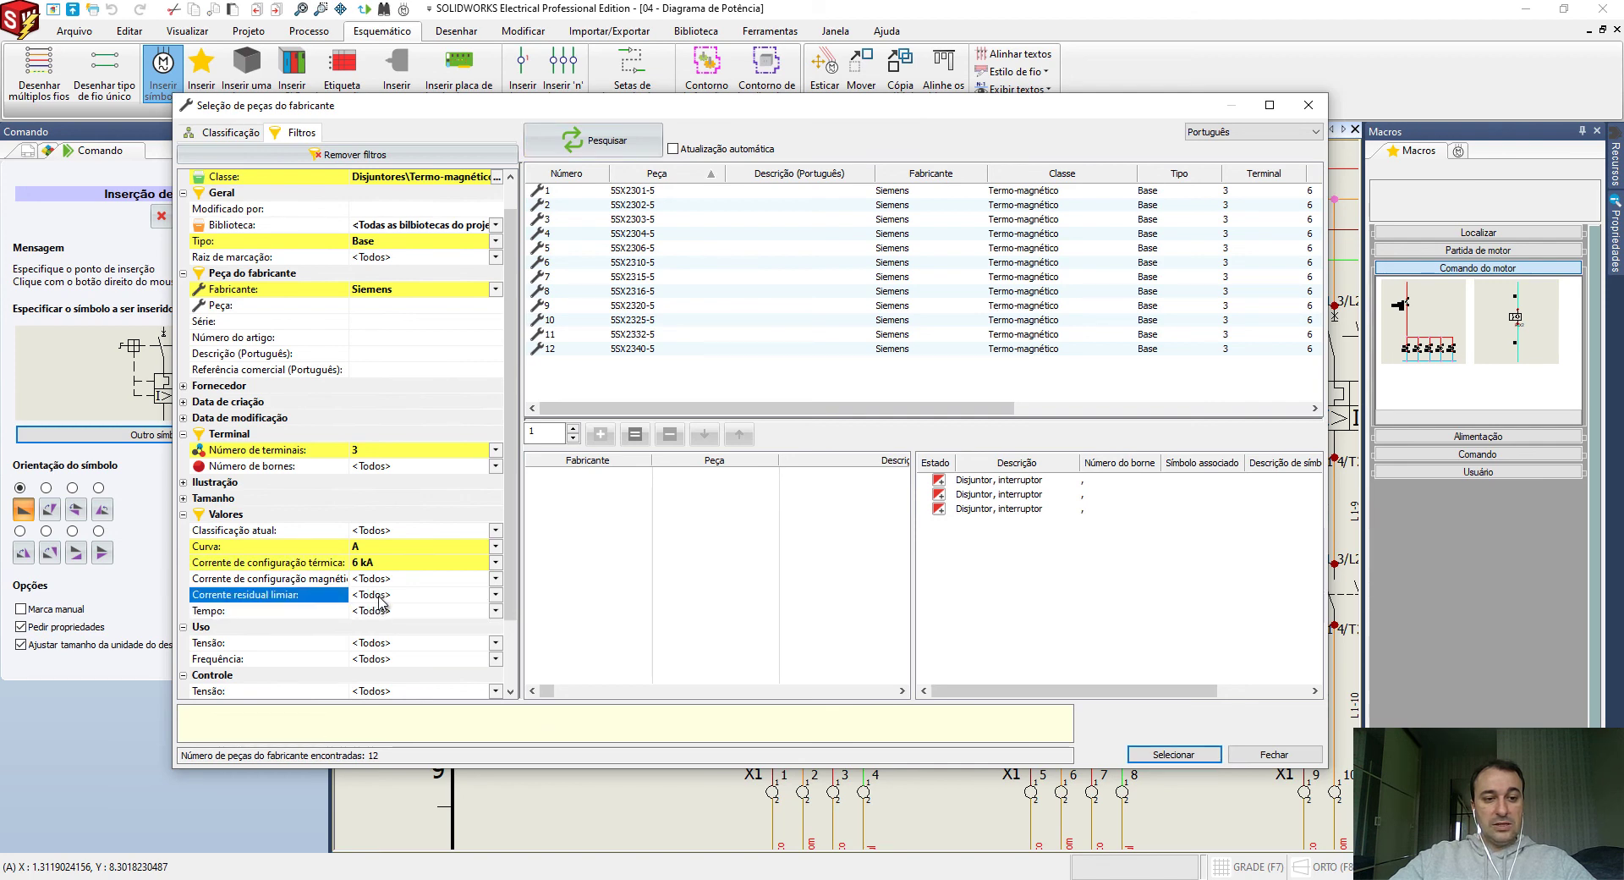
Assign Siemens part 5SX2304-5 to the breaker, confirm its symbol properties, and leave symbol insertion.
{"action": "left_click", "coordinate": [658, 237]}
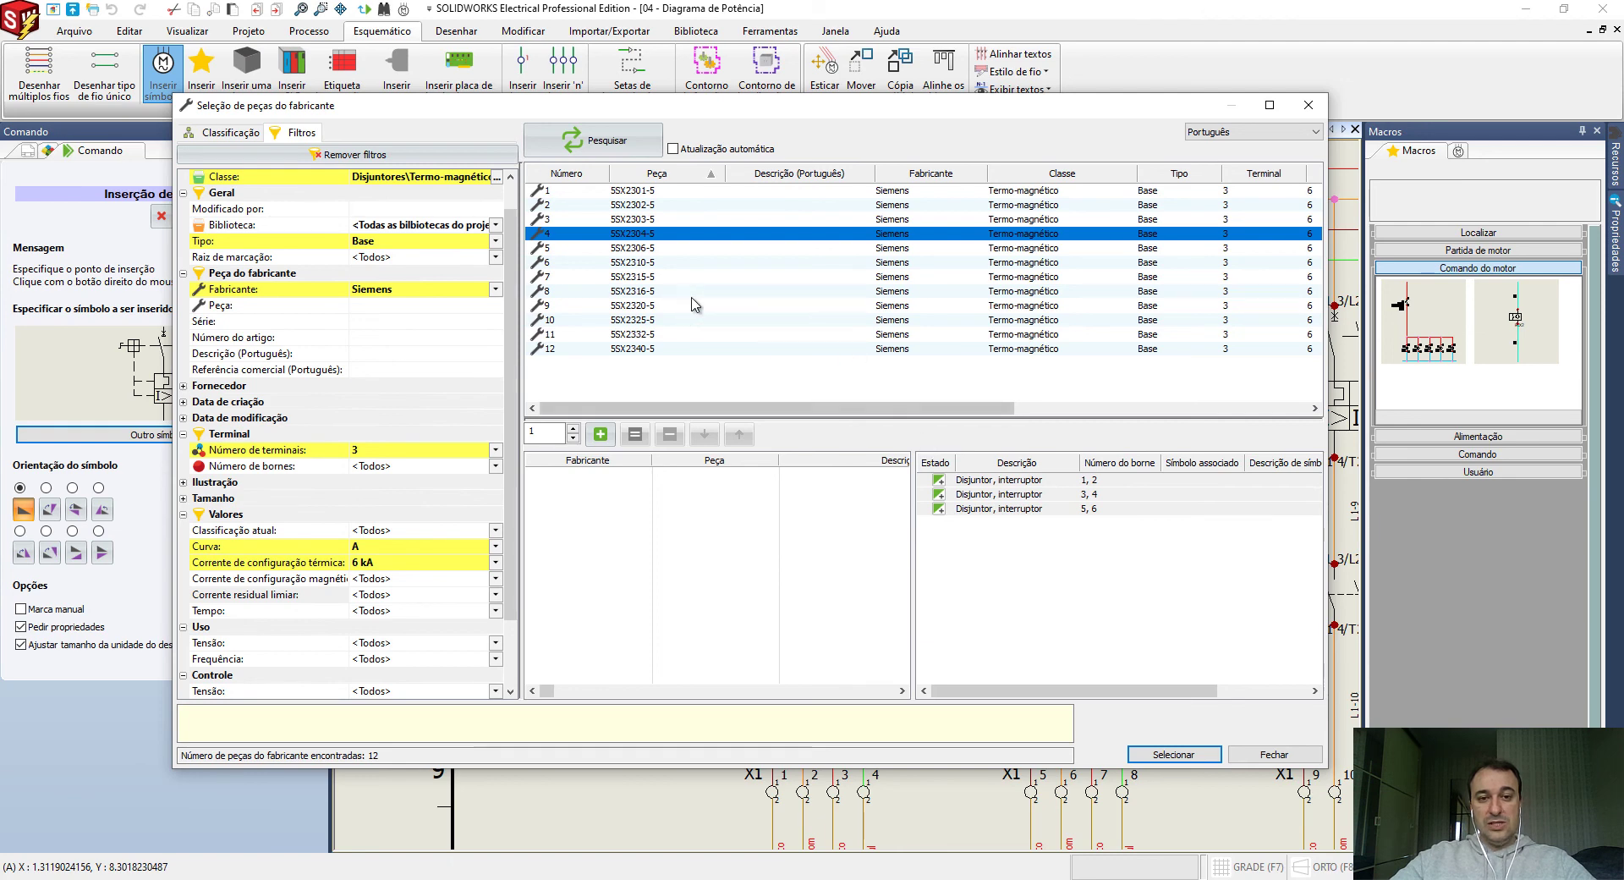
{"action": "left_click", "coordinate": [600, 434]}
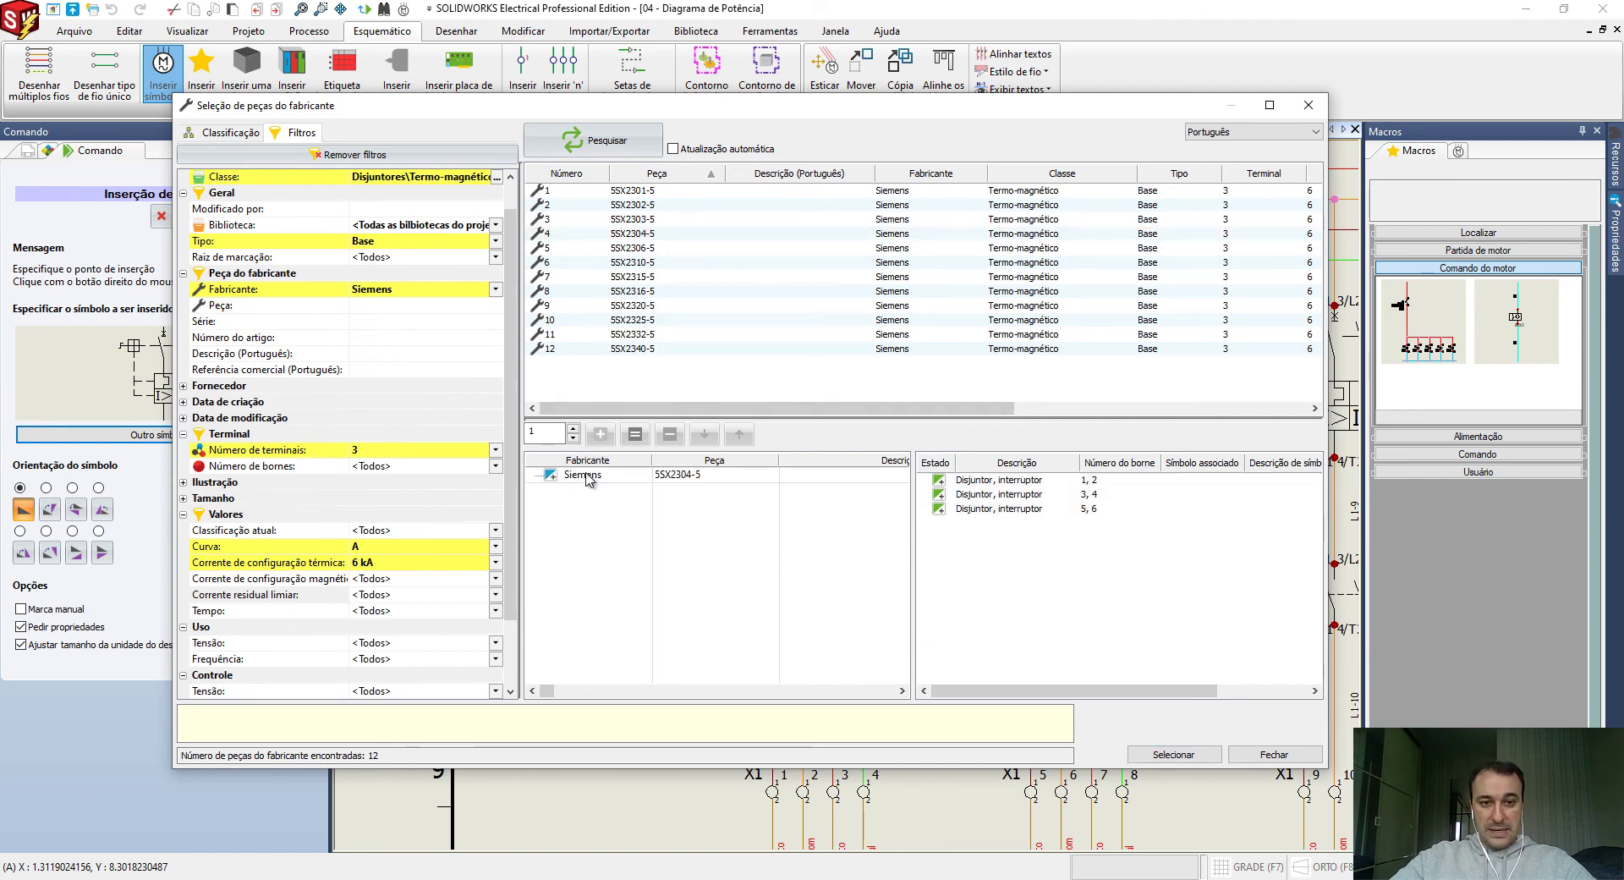
{"action": "left_click", "coordinate": [1195, 760]}
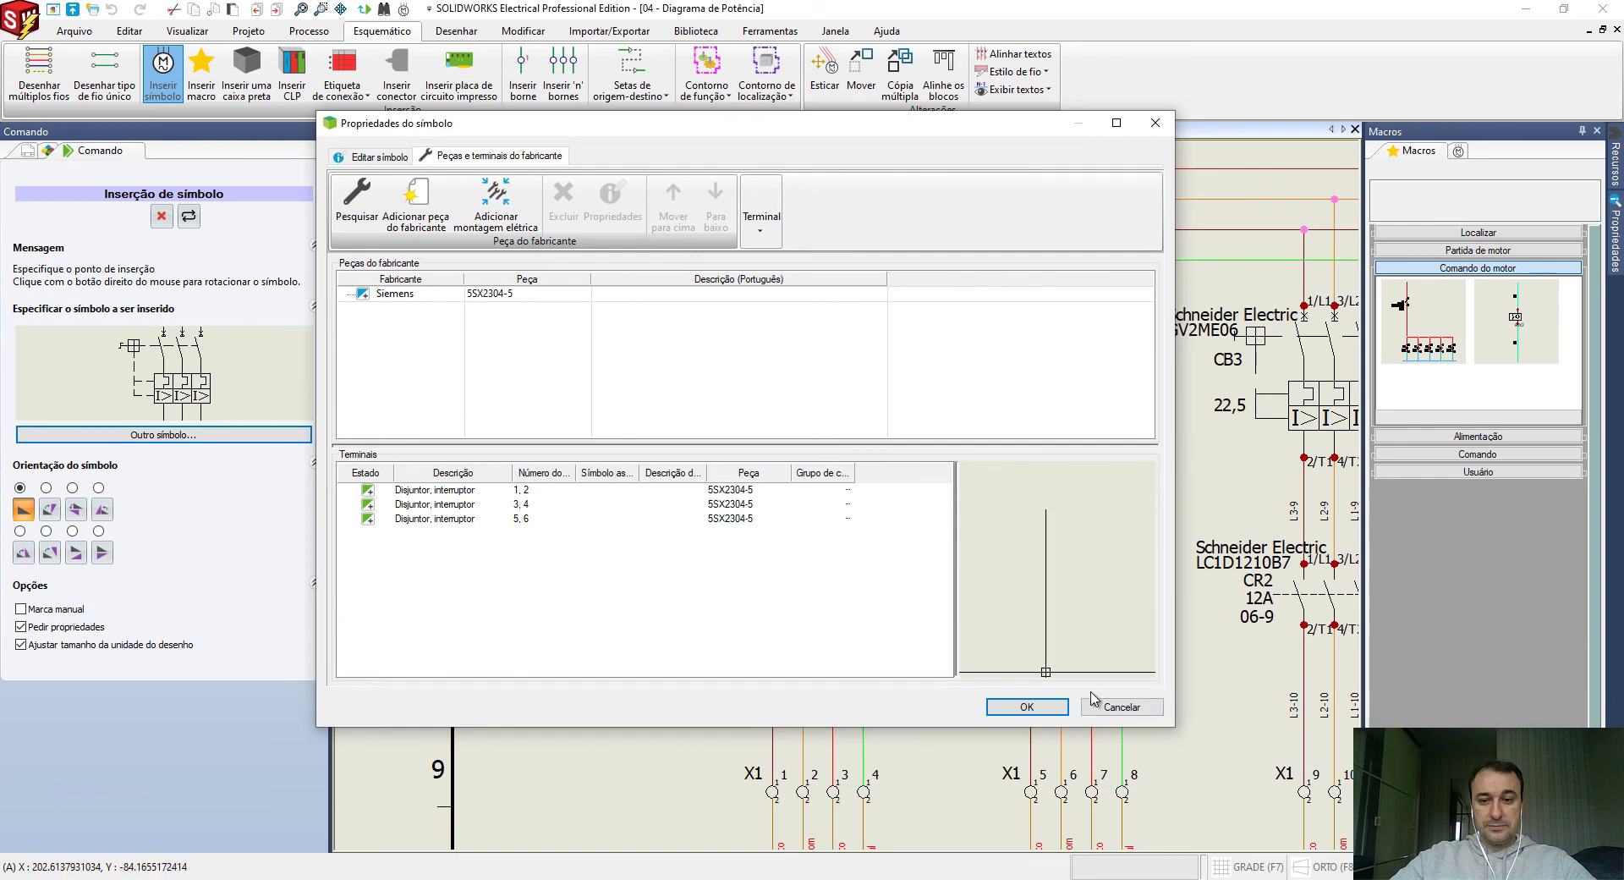
{"action": "left_click", "coordinate": [1034, 706]}
{"action": "key", "text": "Escape"}
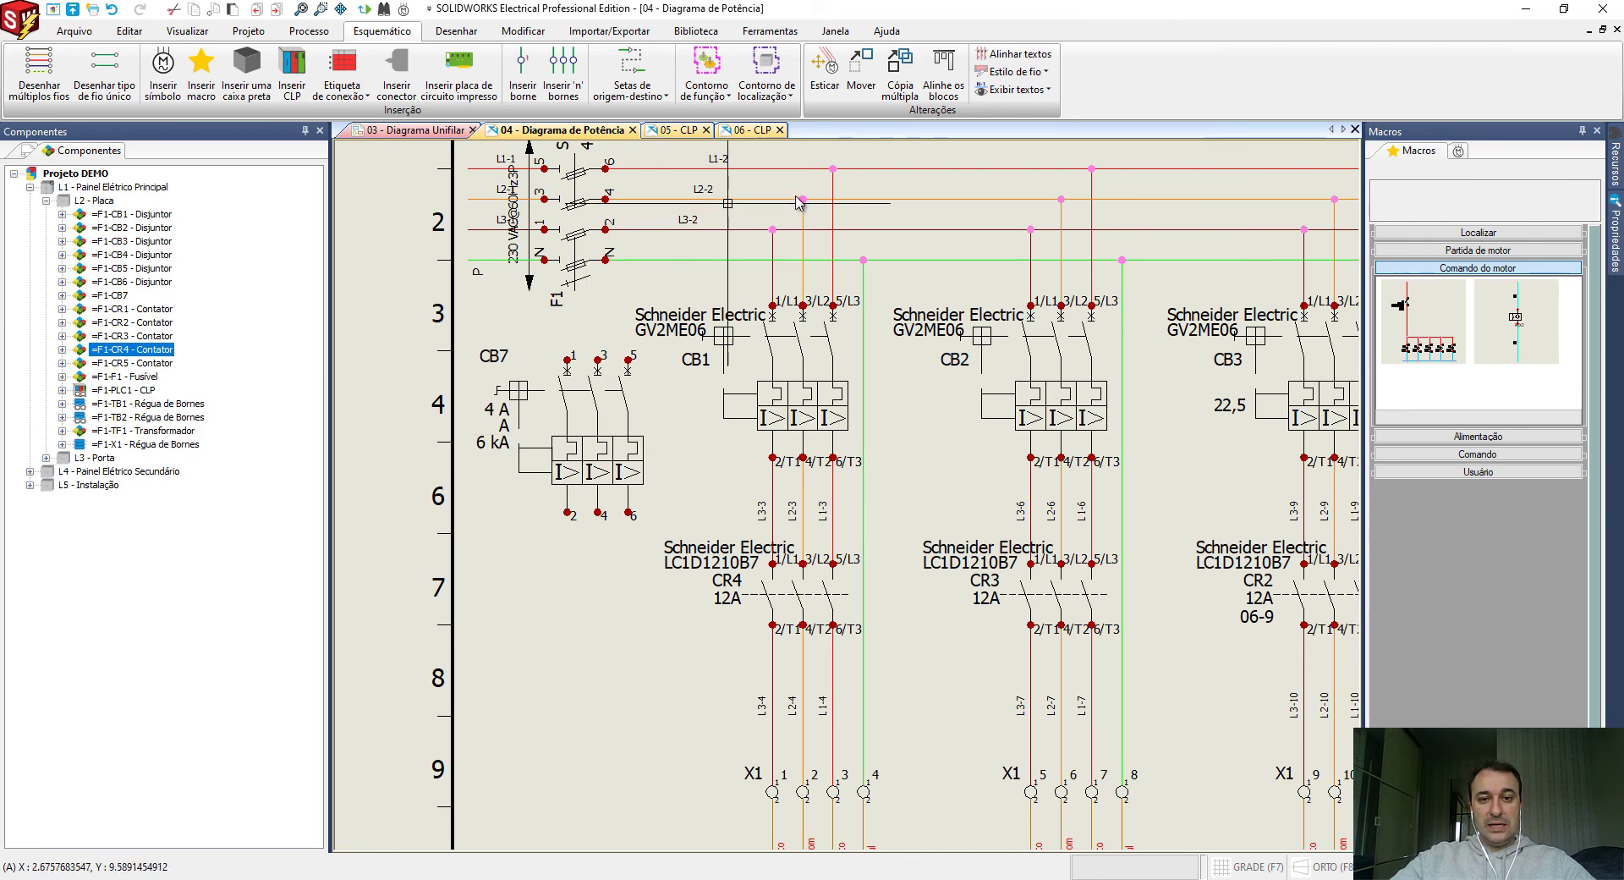
Start drawing multiple wires and look through the 230V, 48V and 24V CA styles in the wire style selector.
{"action": "scroll", "coordinate": [642, 461], "scroll_direction": "up", "scroll_amount": 1}
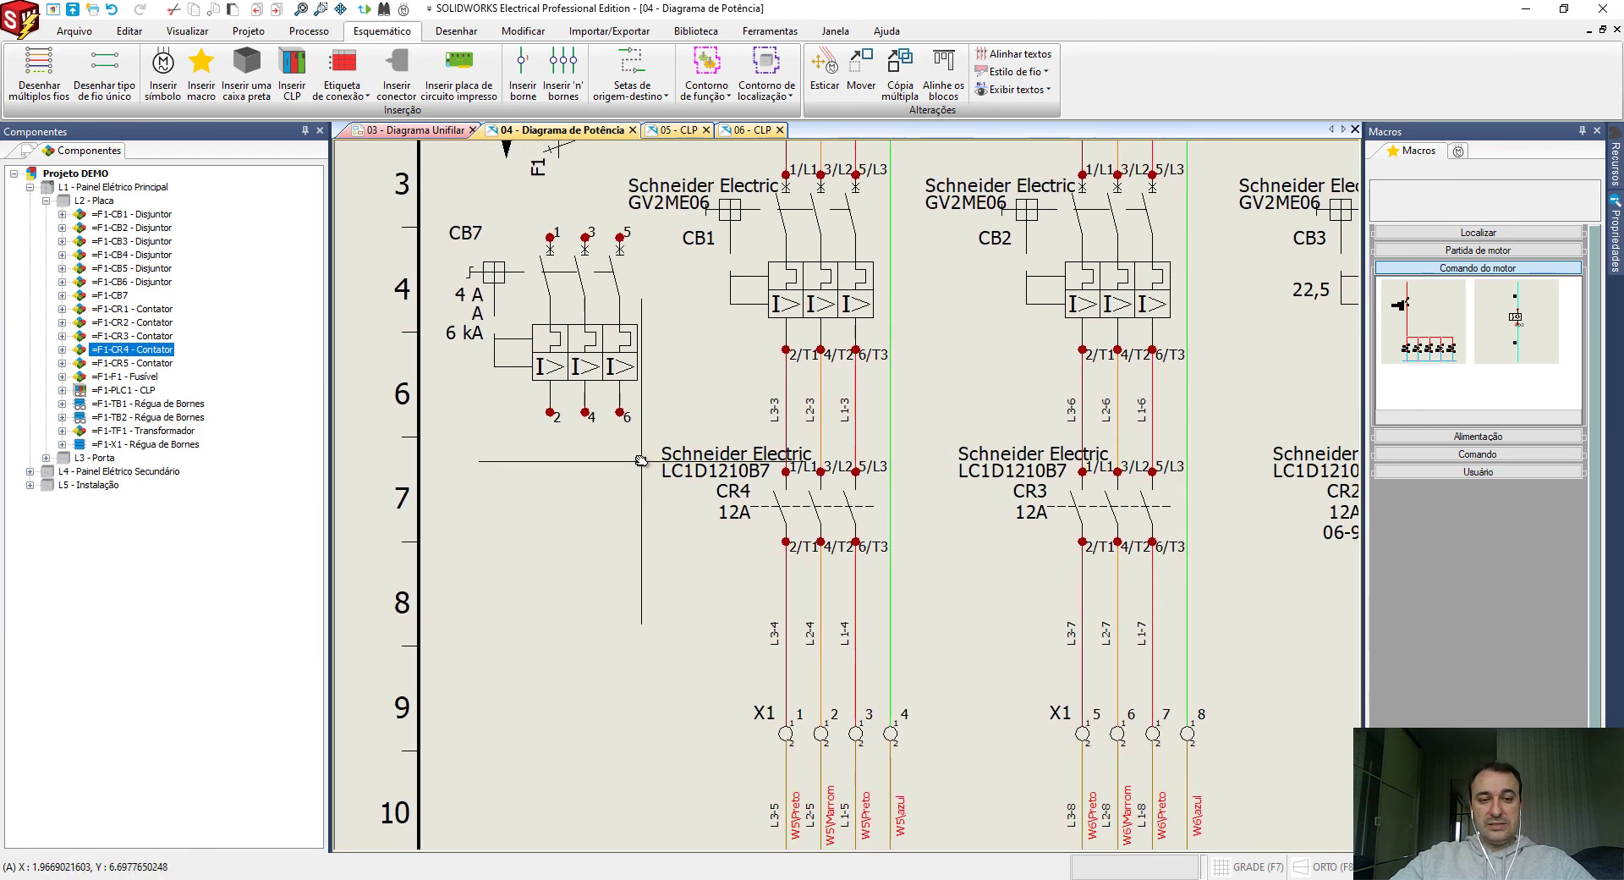
{"action": "scroll", "coordinate": [641, 461], "scroll_direction": "down", "scroll_amount": 2}
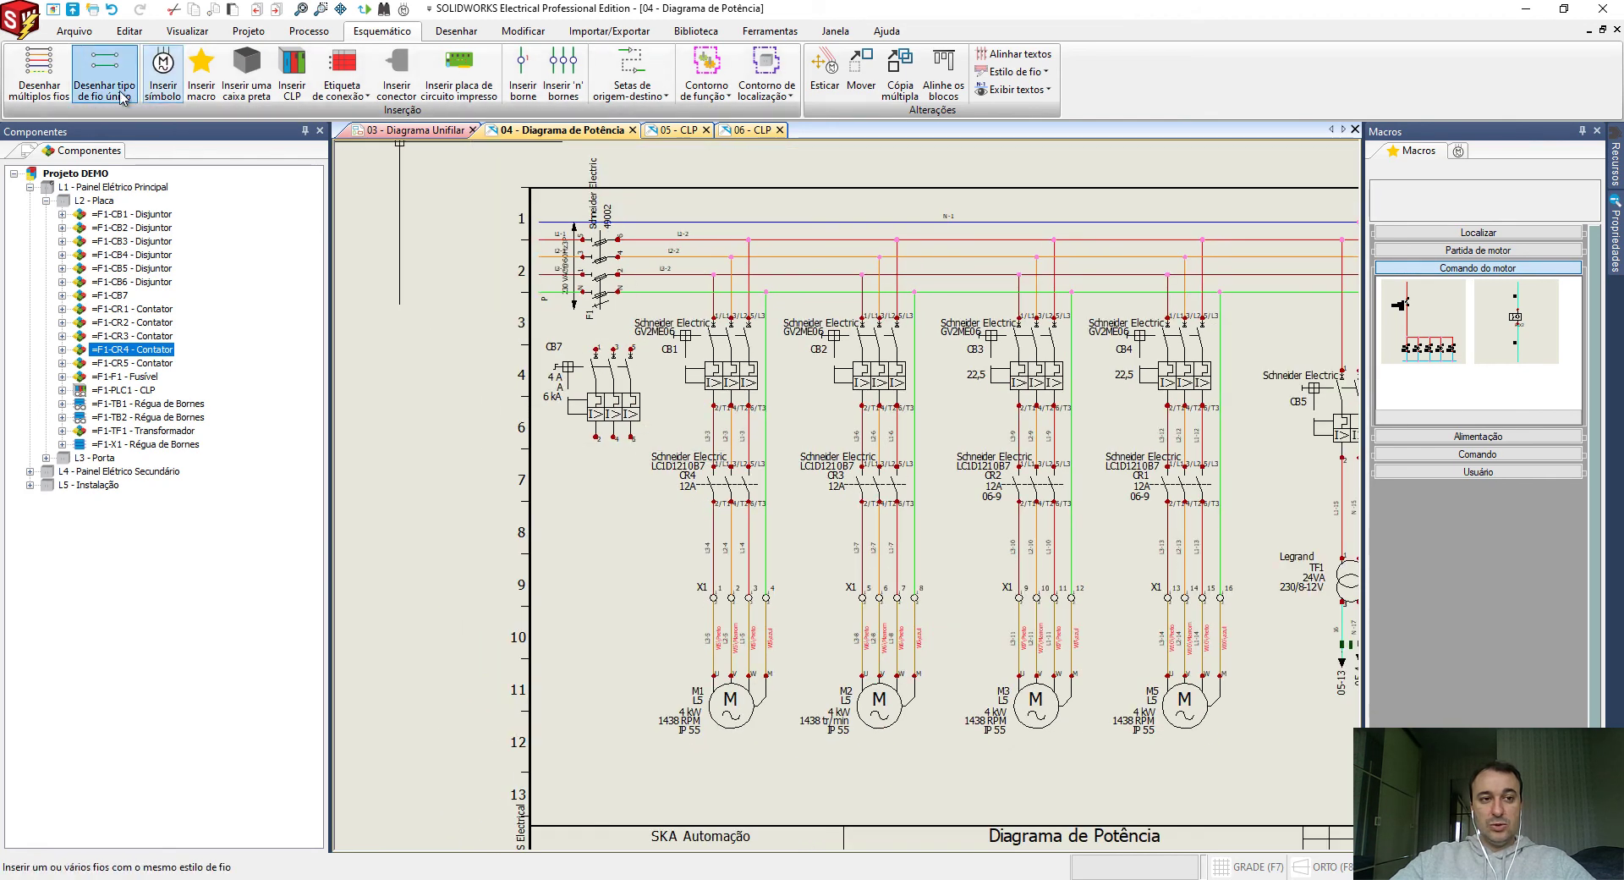
{"action": "left_click", "coordinate": [39, 75]}
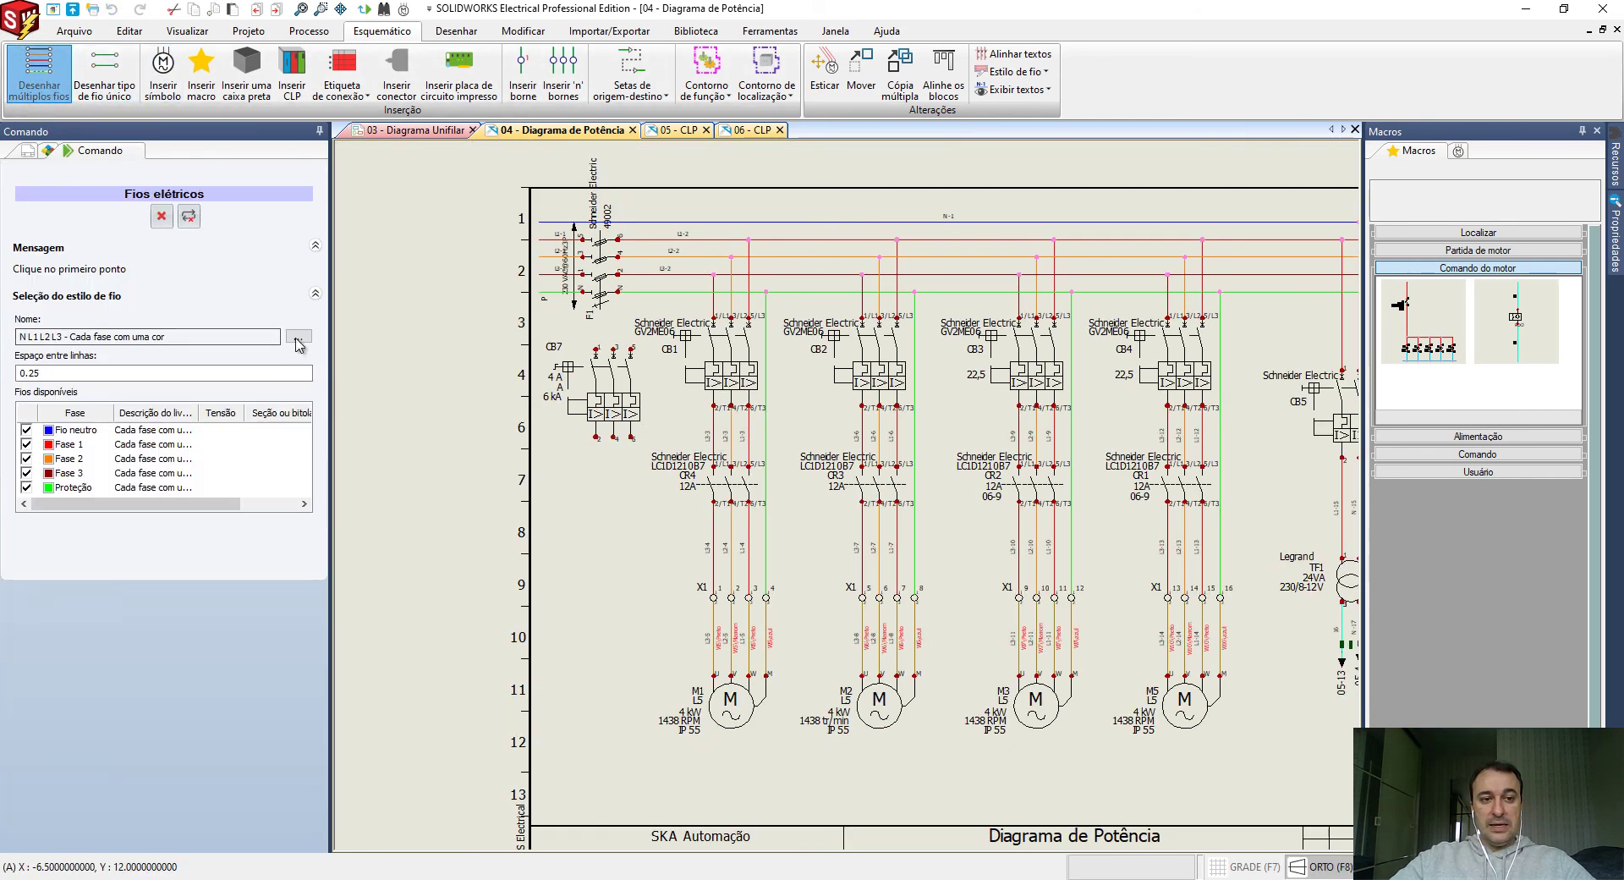
{"action": "left_click", "coordinate": [297, 337]}
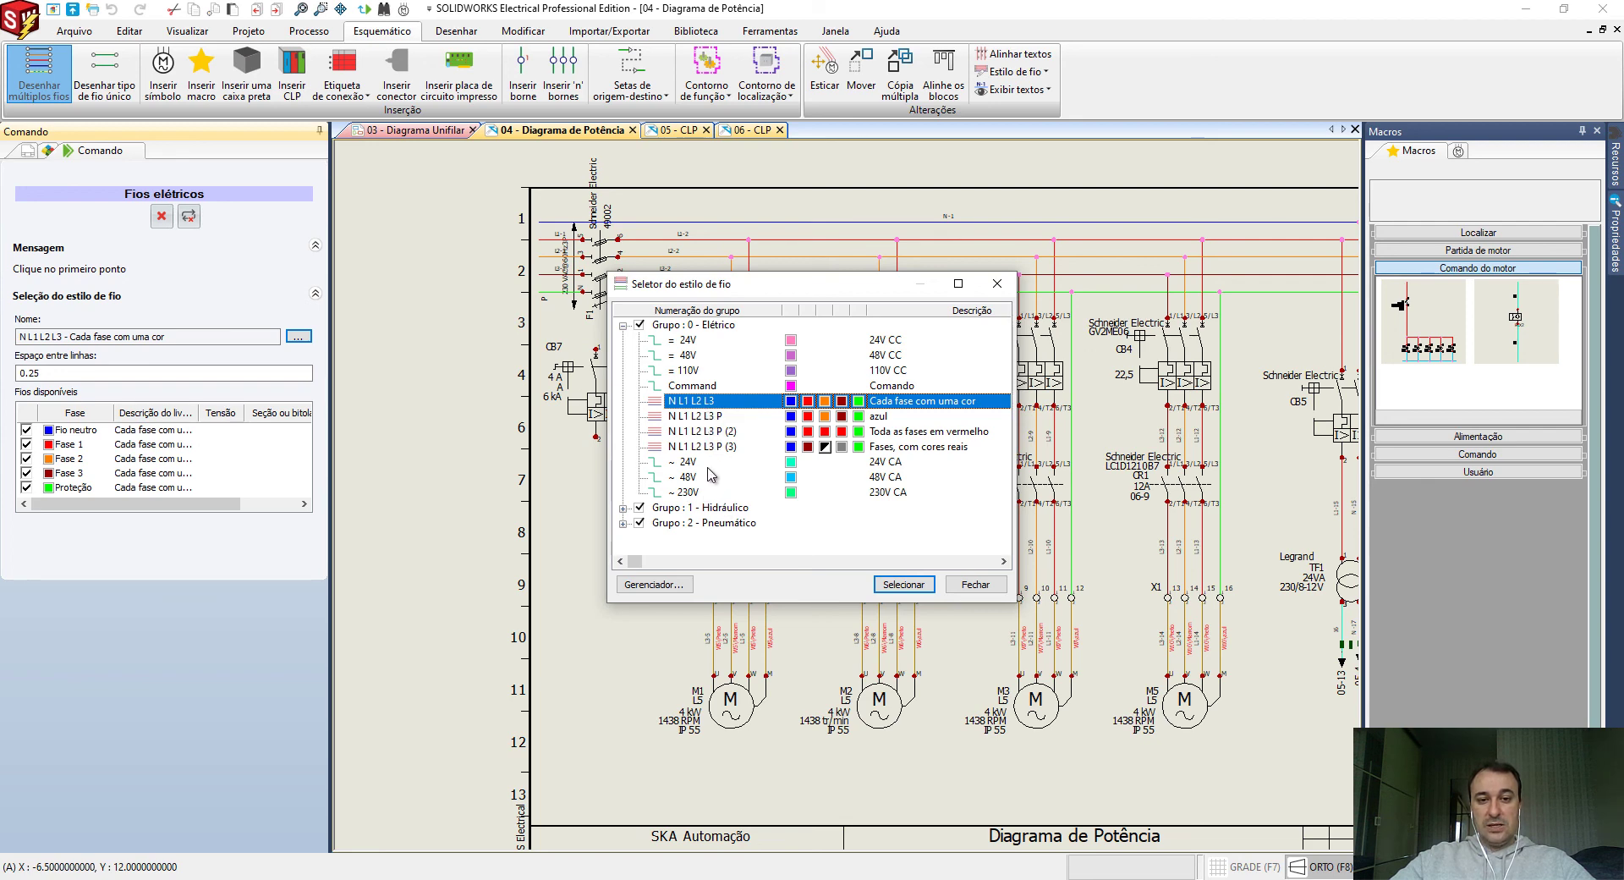
{"action": "left_click", "coordinate": [890, 493]}
{"action": "left_click", "coordinate": [893, 475]}
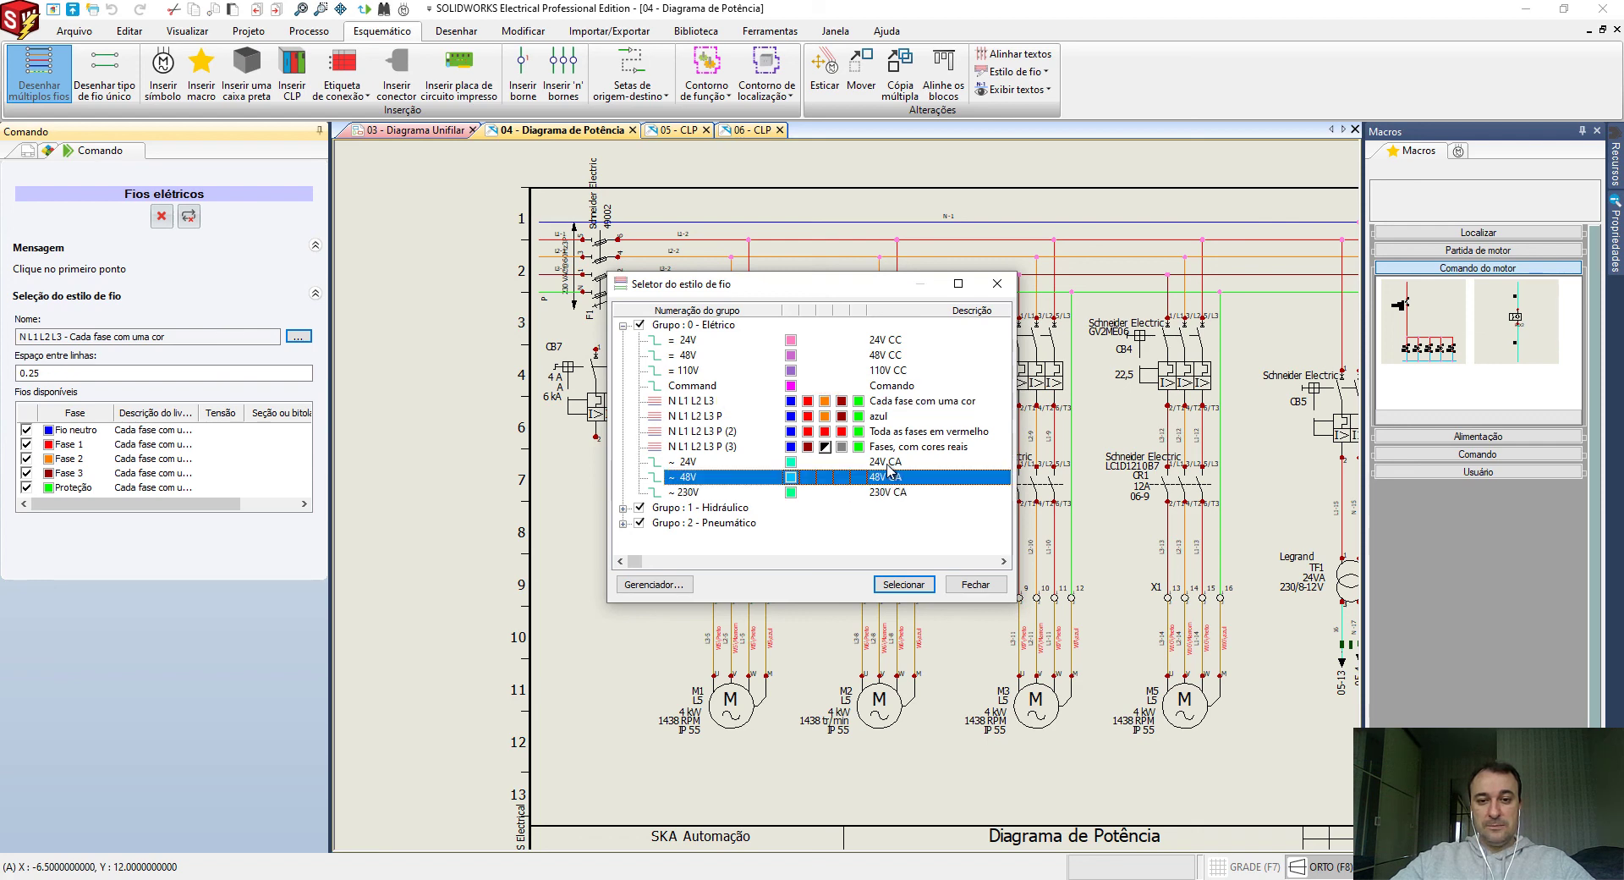
{"action": "left_click", "coordinate": [888, 463]}
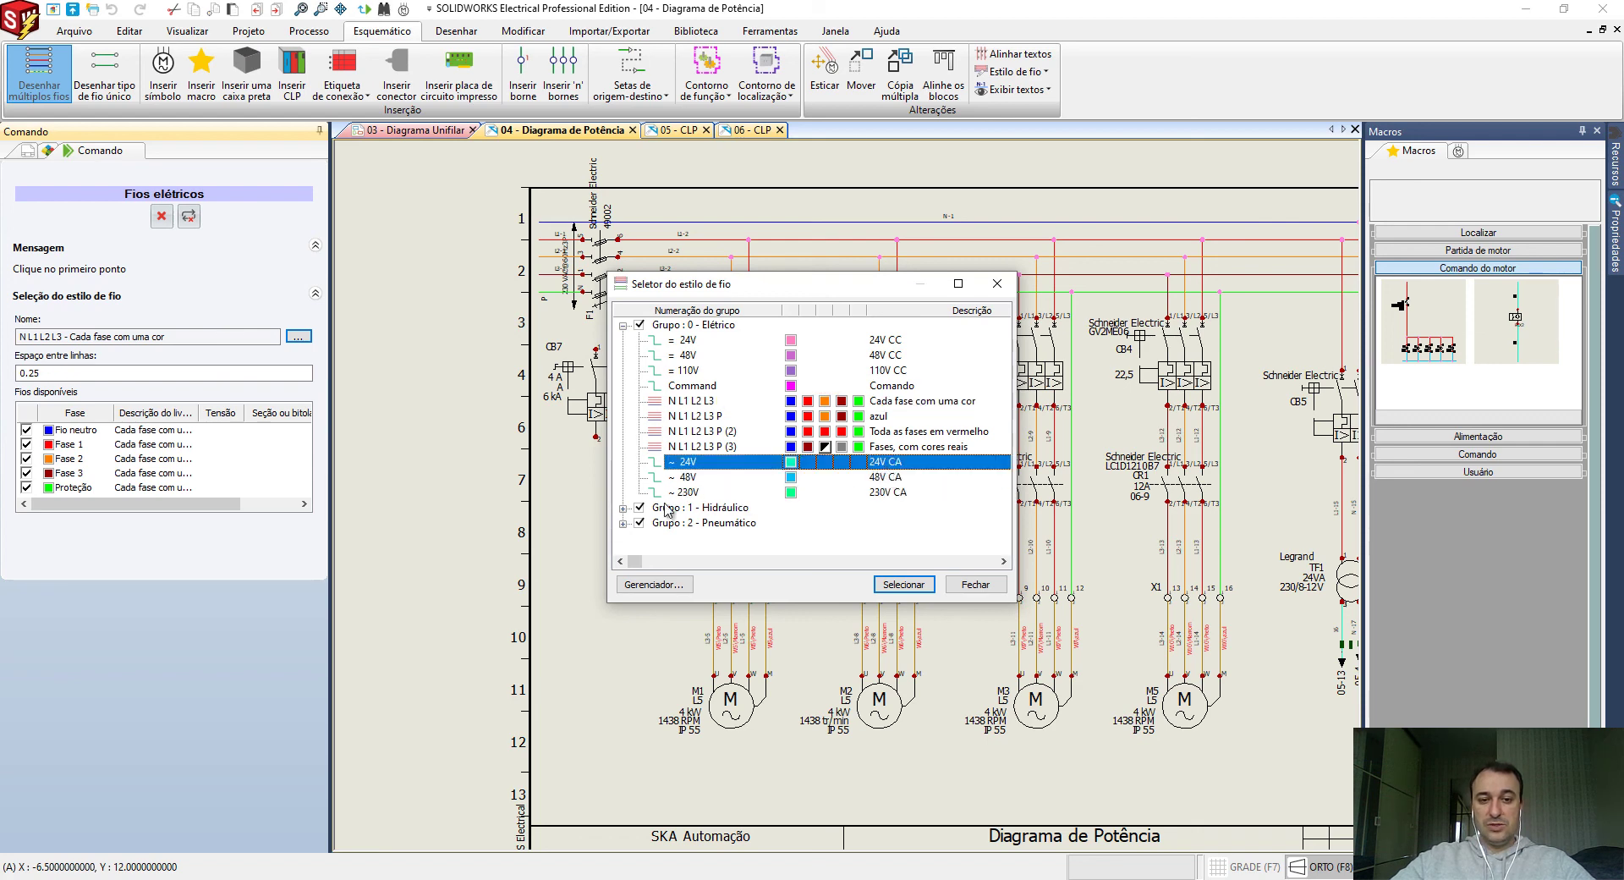